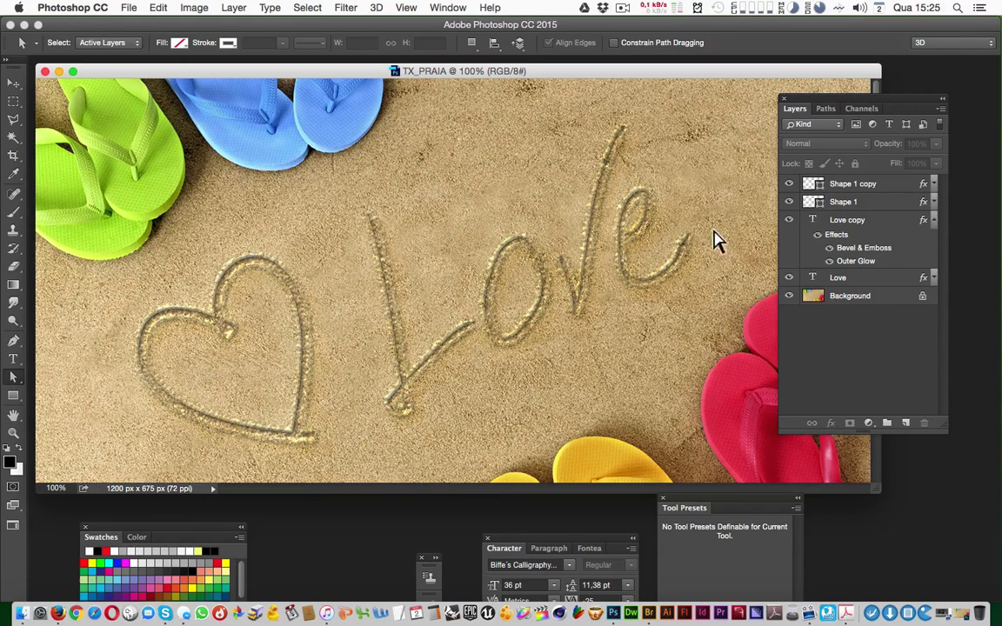
Examine the layer effects applied to Shape 1 and the available layer styles, and collapse the effect lists of Shape 1 and Love copy
{"action": "left_click", "coordinate": [934, 202]}
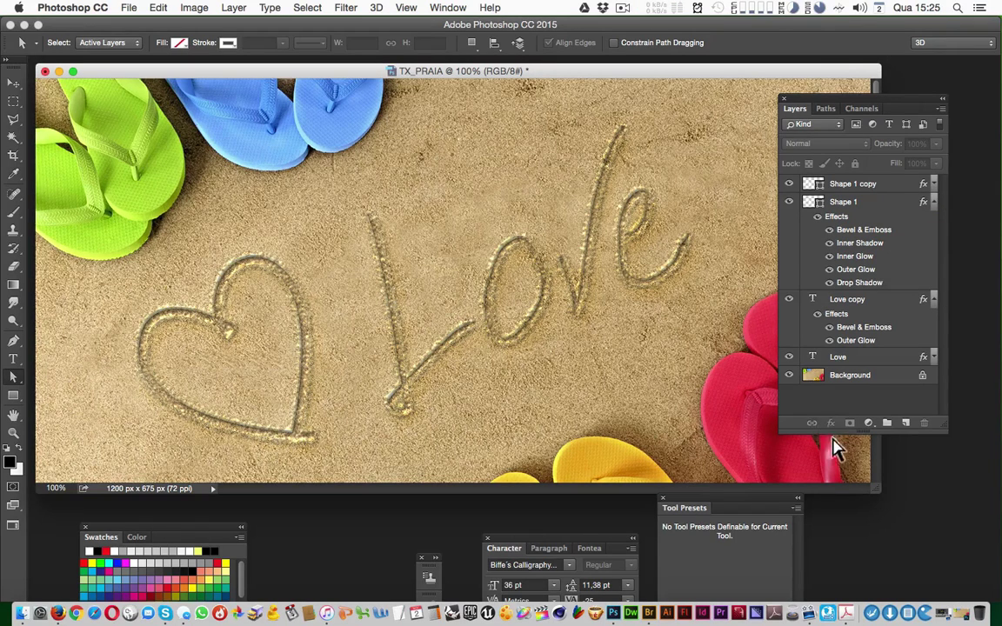
{"action": "left_click", "coordinate": [883, 228]}
{"action": "left_click", "coordinate": [830, 423]}
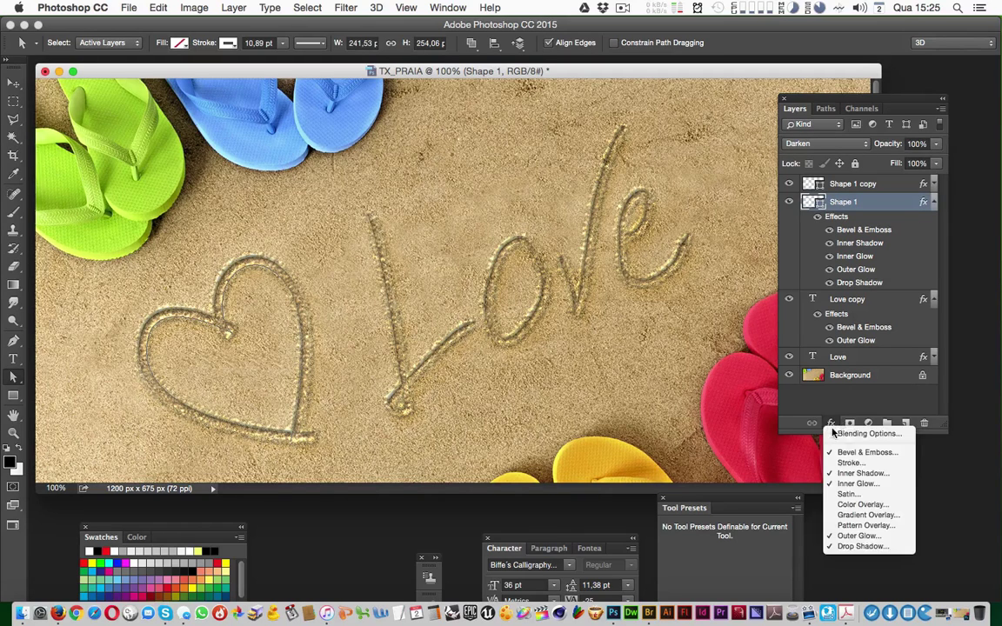
{"action": "left_click", "coordinate": [935, 213]}
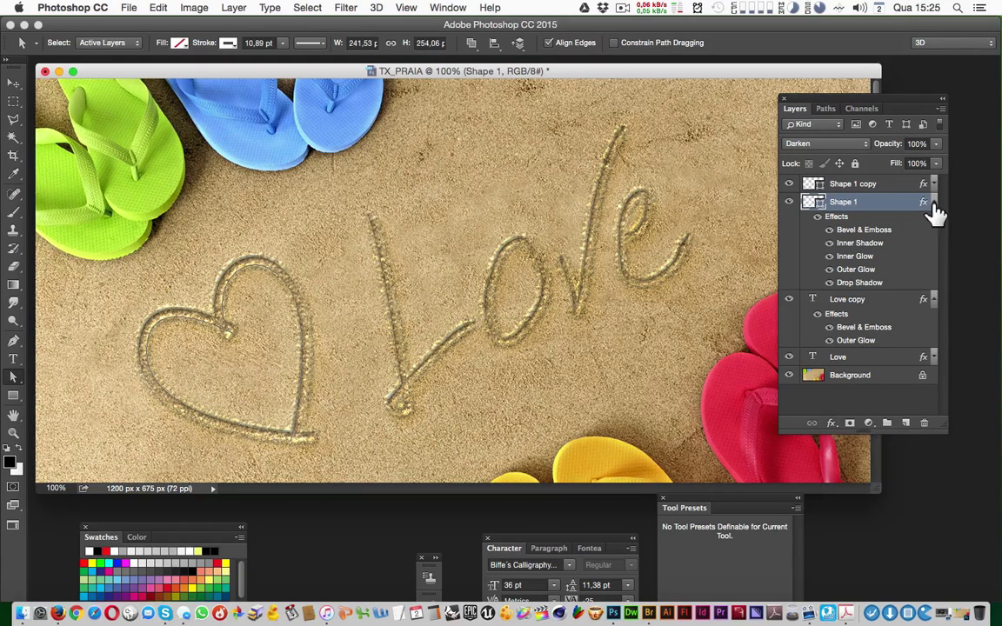
{"action": "left_click", "coordinate": [934, 209]}
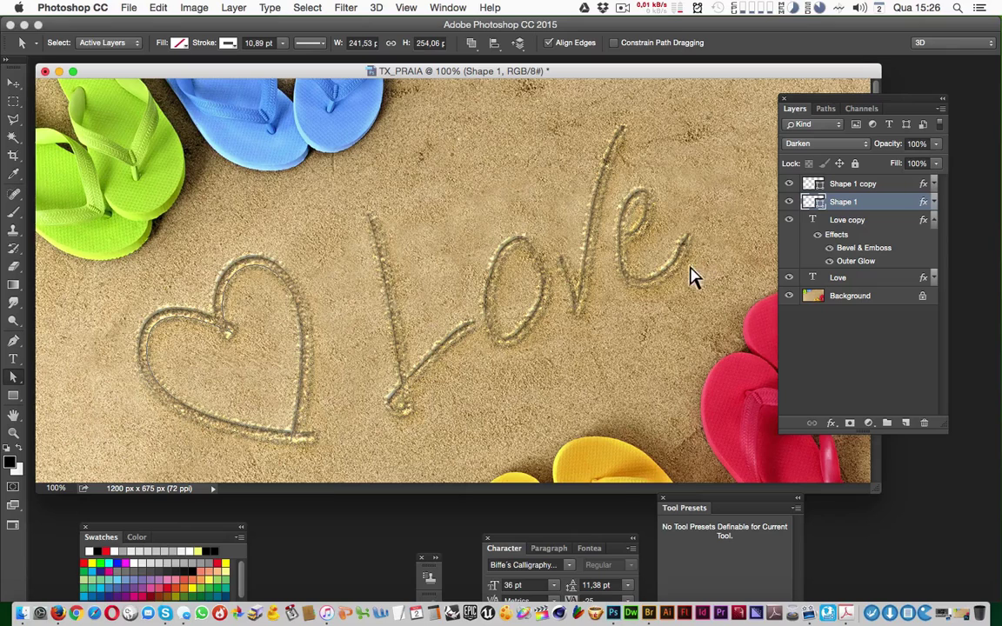
{"action": "left_click", "coordinate": [933, 203]}
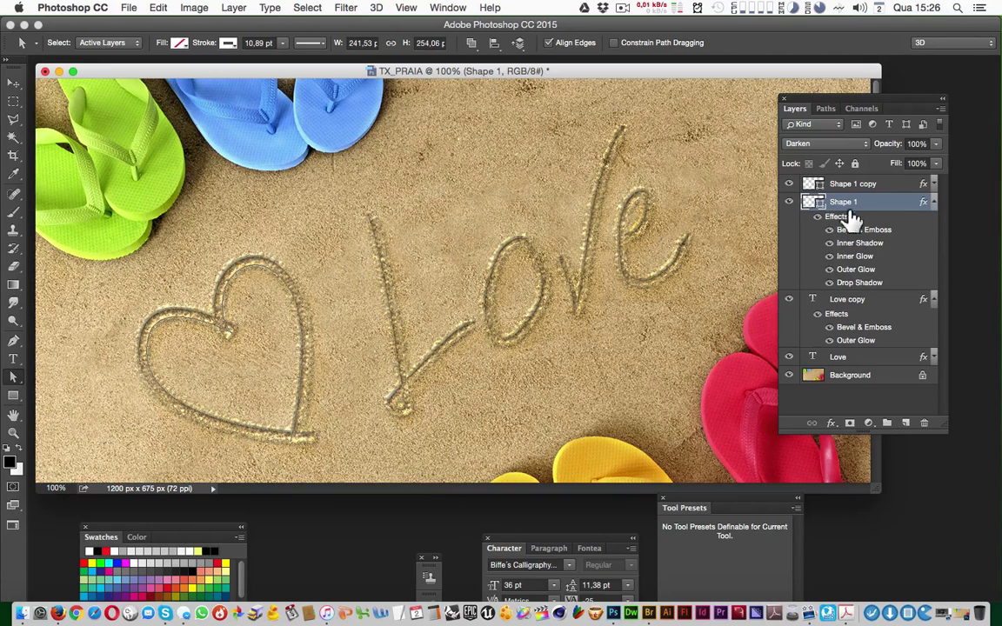
{"action": "left_click", "coordinate": [933, 203]}
{"action": "left_click", "coordinate": [934, 220]}
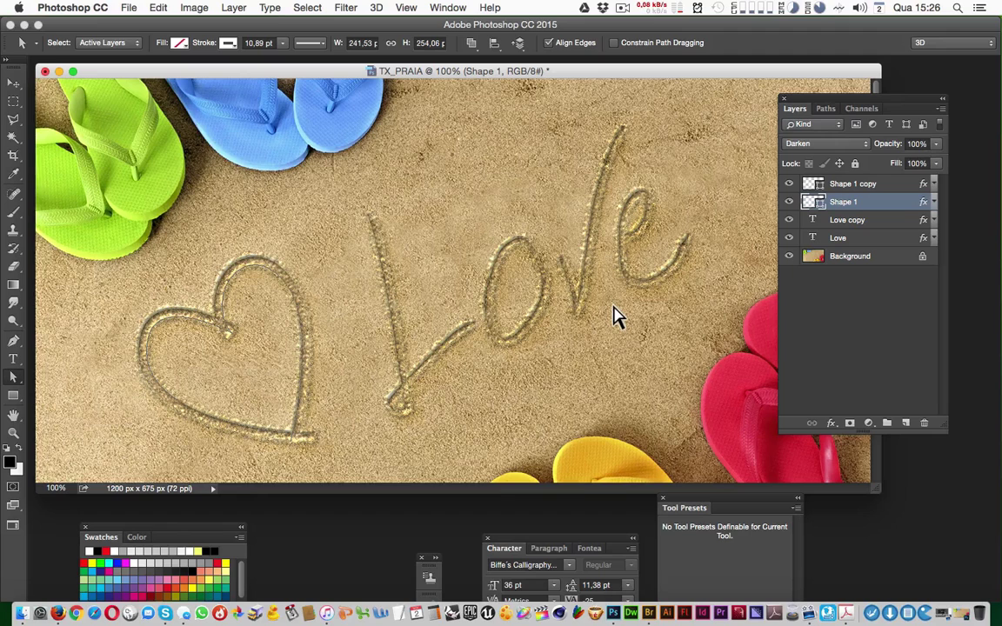
Inspect the finished Love lettering with the Type tool by placing the text cursor between its letters, leaving the text as it is
{"action": "key", "text": "t"}
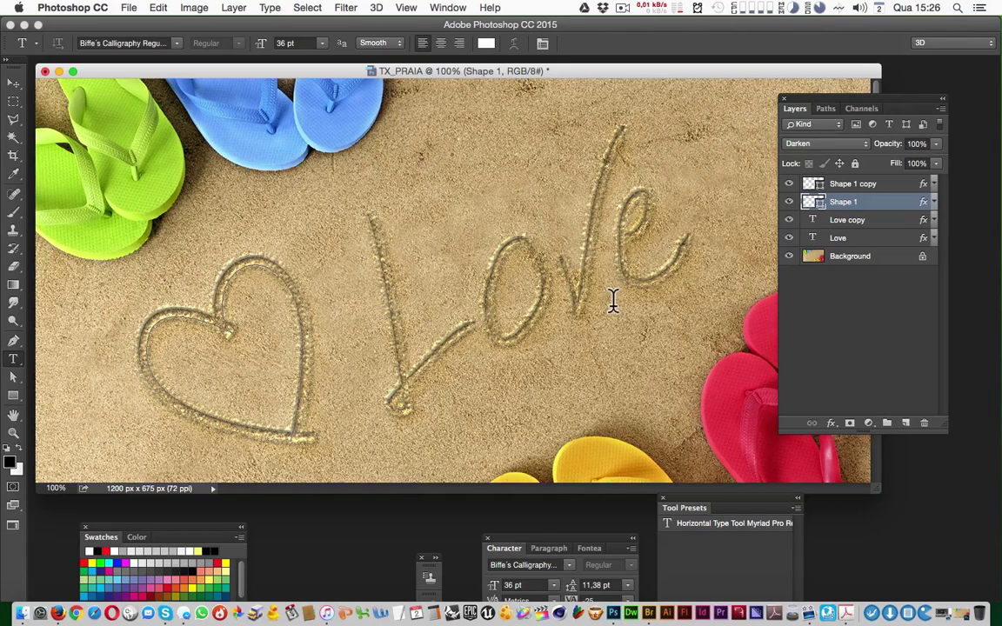
{"action": "left_click", "coordinate": [584, 287]}
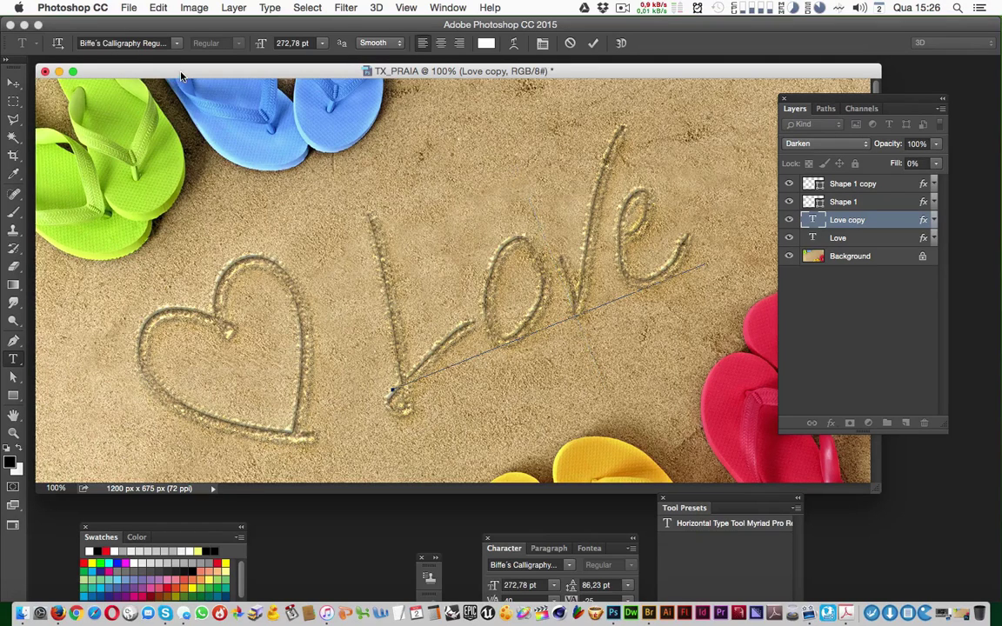
{"action": "key", "text": "Escape"}
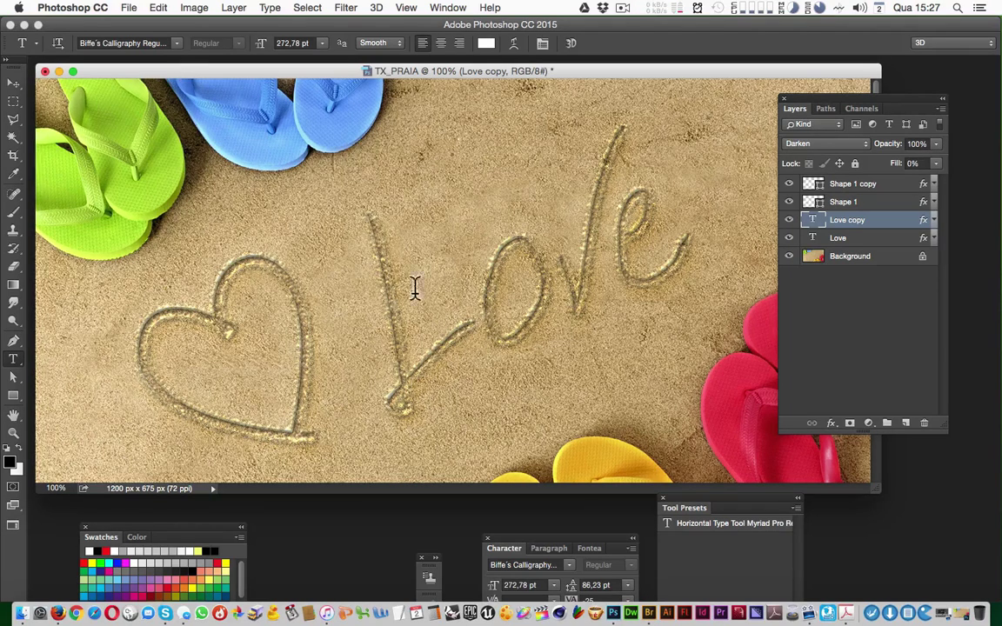
{"action": "left_click", "coordinate": [484, 312]}
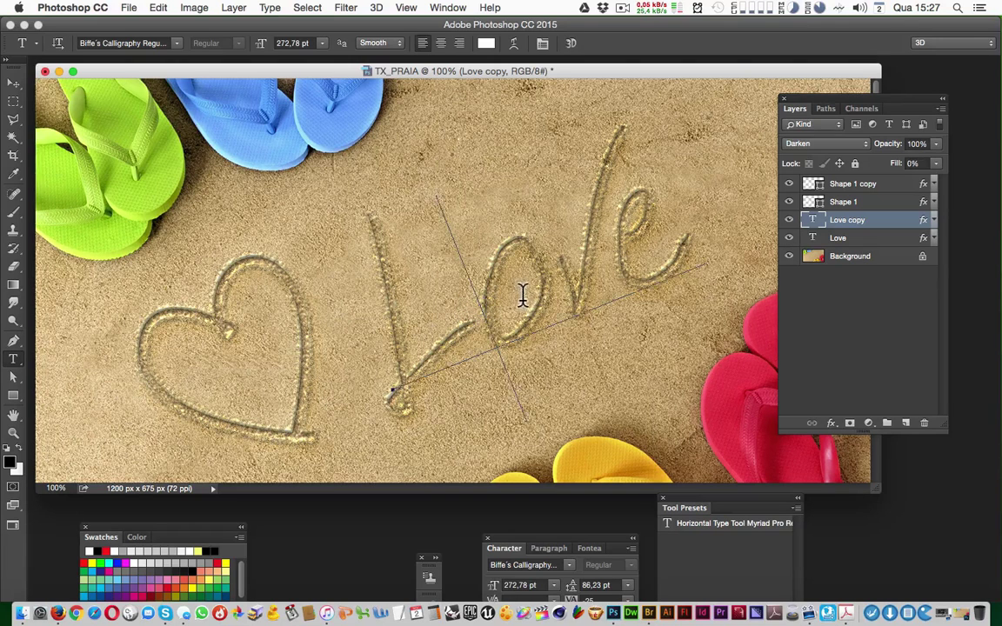
{"action": "left_click", "coordinate": [13, 83]}
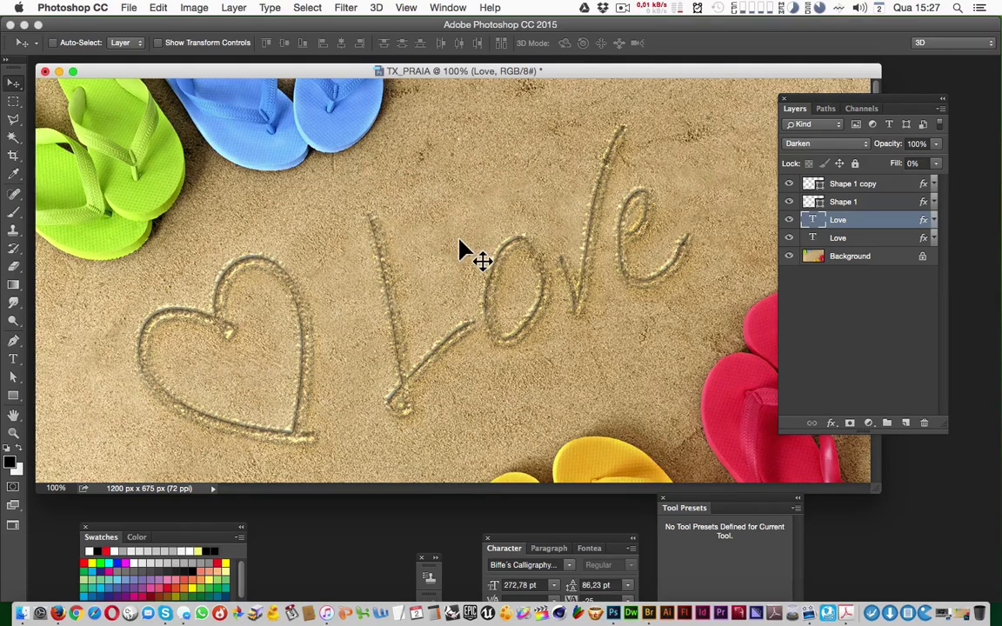
{"action": "left_click_drag", "start_coordinate": [443, 71], "coordinate": [444, 75]}
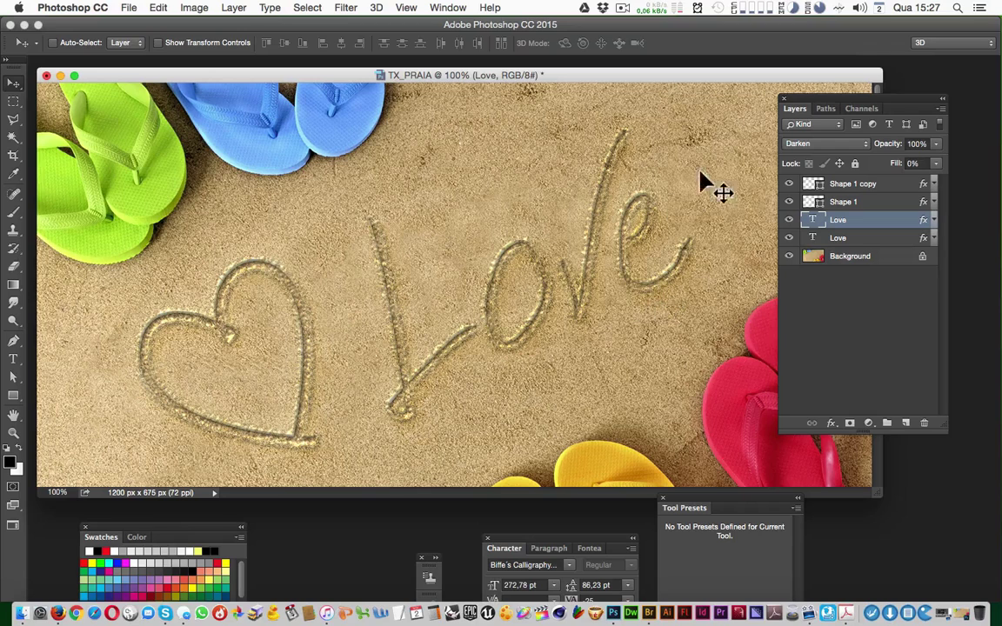
Toggle the visibility of Shape 1's effects, from Bevel & Emboss to Drop Shadow, to examine what each contributes to the heart
{"action": "left_click", "coordinate": [933, 203]}
{"action": "left_click", "coordinate": [829, 243]}
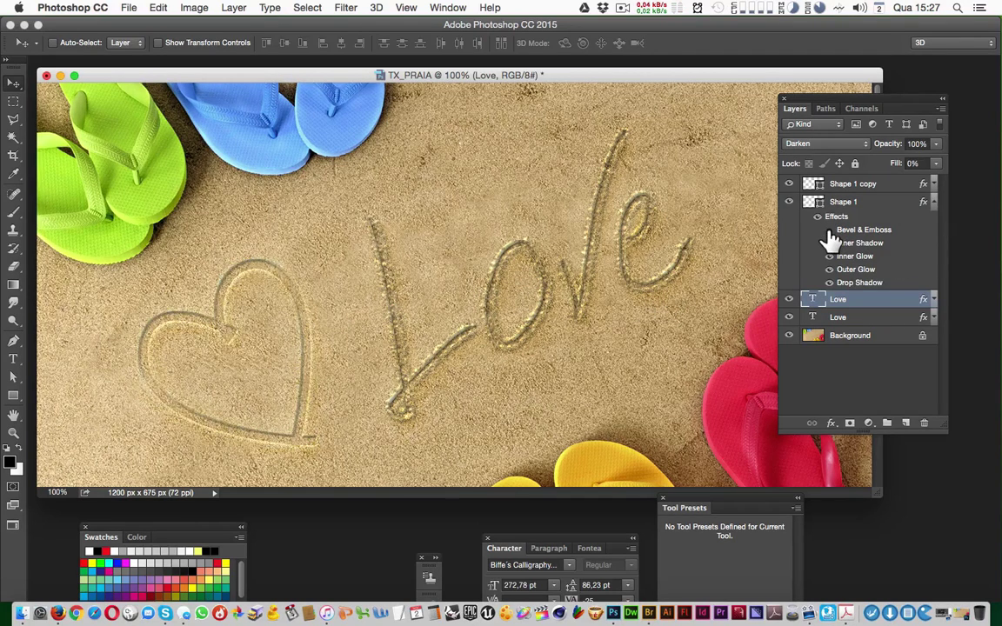
{"action": "left_click", "coordinate": [829, 242]}
{"action": "left_click", "coordinate": [829, 256]}
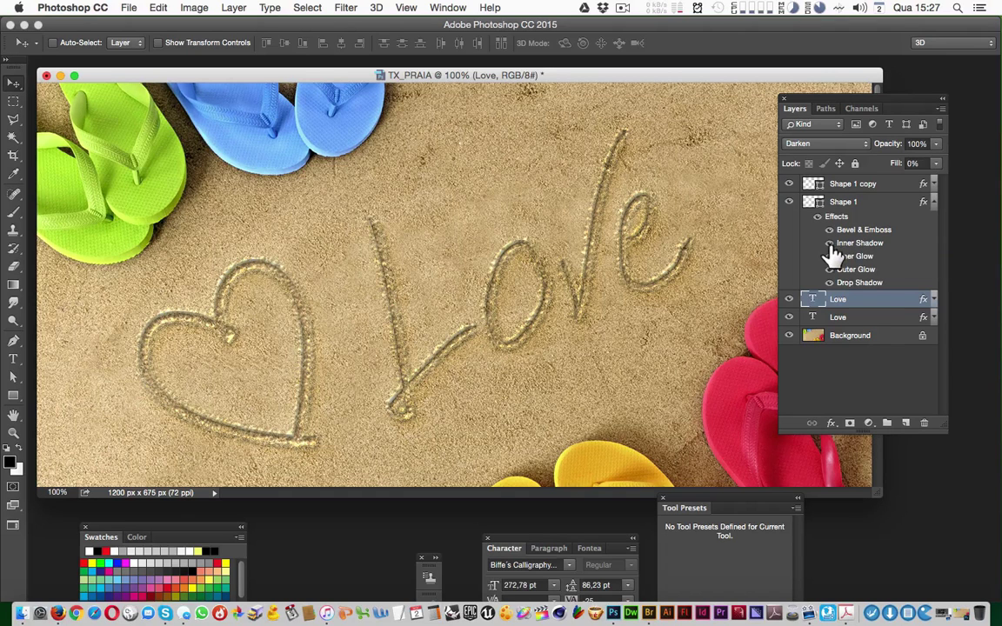
{"action": "left_click", "coordinate": [830, 271]}
{"action": "left_click", "coordinate": [830, 284]}
{"action": "left_click", "coordinate": [830, 284]}
{"action": "left_click", "coordinate": [830, 283]}
{"action": "left_click", "coordinate": [830, 284]}
{"action": "left_click", "coordinate": [830, 284]}
{"action": "left_click", "coordinate": [830, 283]}
{"action": "left_click", "coordinate": [865, 288]}
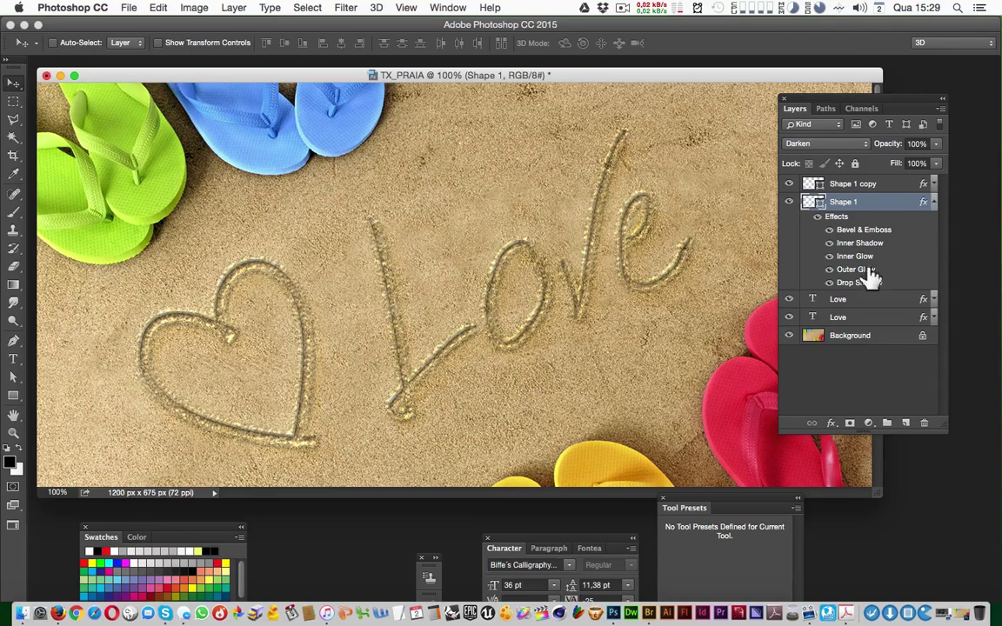
Hide the Shape 1 copy layer and adjust the lower end of the heart path on Shape 1 with the Path Selection tools
{"action": "left_click", "coordinate": [789, 184]}
{"action": "key", "text": "a"}
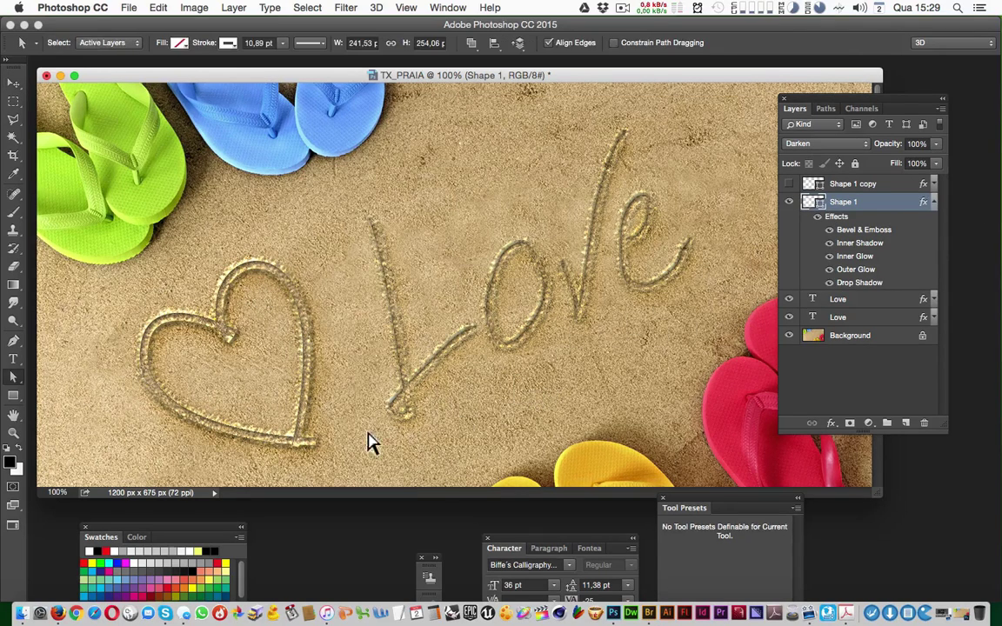
{"action": "left_click", "coordinate": [316, 439]}
Try moving the heart path's lower end inward and its upper starting point down into the heart, undoing each move
{"action": "left_click_drag", "start_coordinate": [277, 440], "coordinate": [268, 403]}
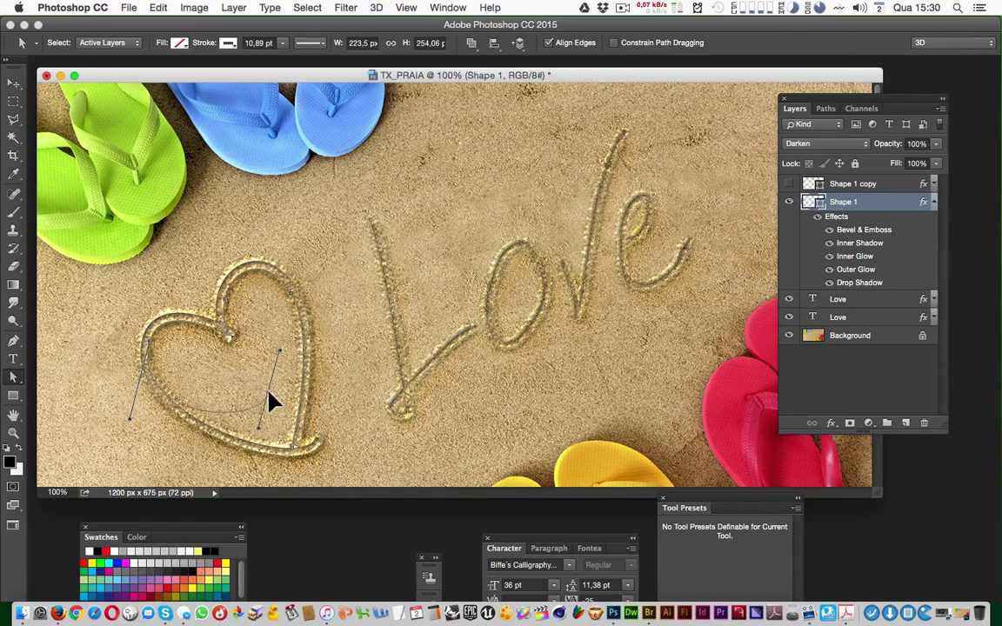
{"action": "key", "text": "super+z"}
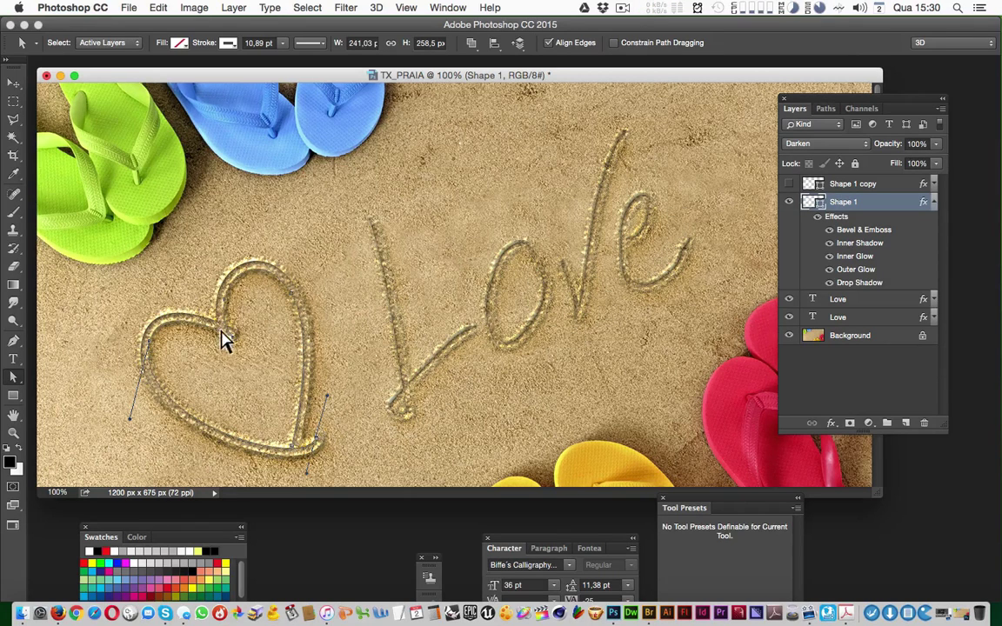
{"action": "left_click_drag", "start_coordinate": [228, 335], "coordinate": [248, 359]}
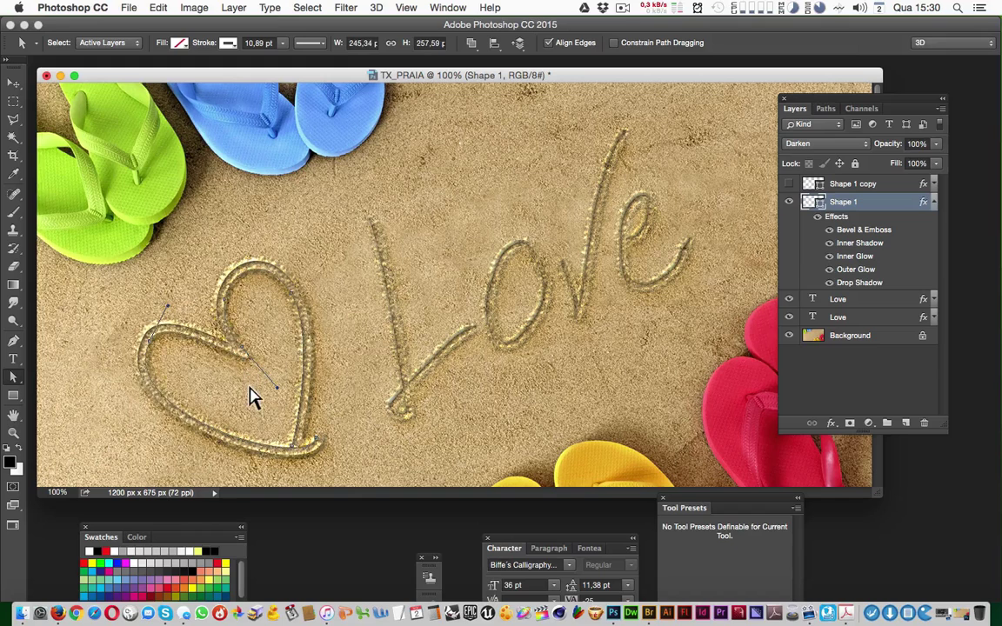
{"action": "key", "text": "super+z"}
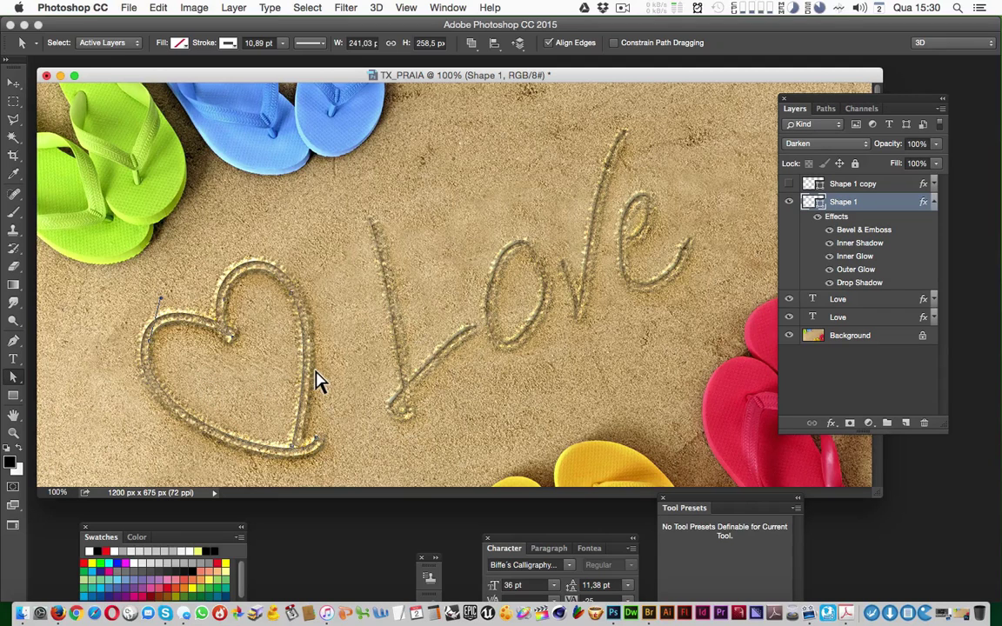
Switch to the TX_PRAIA copy document, minimize the finished TX_PRAIA document, and reposition and enlarge the copy's window
{"action": "key", "text": "b"}
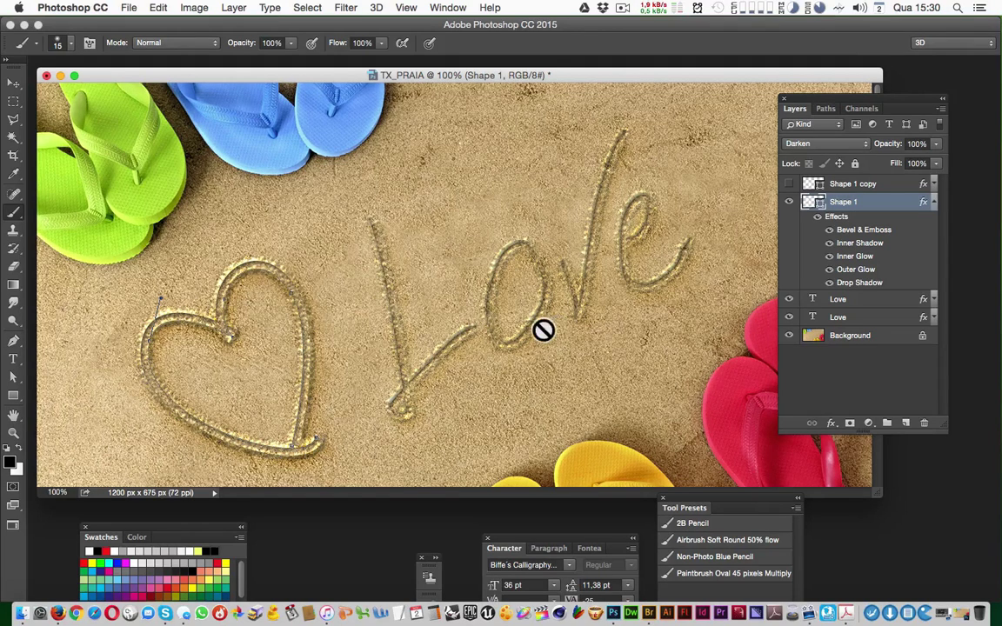
{"action": "key", "text": "ctrl+Down"}
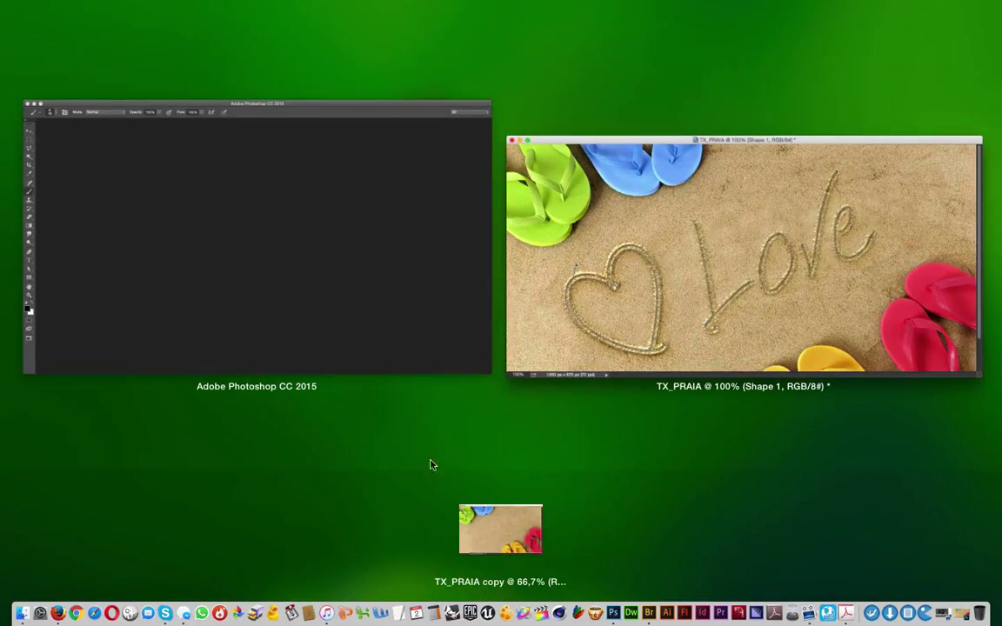
{"action": "left_click", "coordinate": [500, 523]}
{"action": "left_click", "coordinate": [182, 77]}
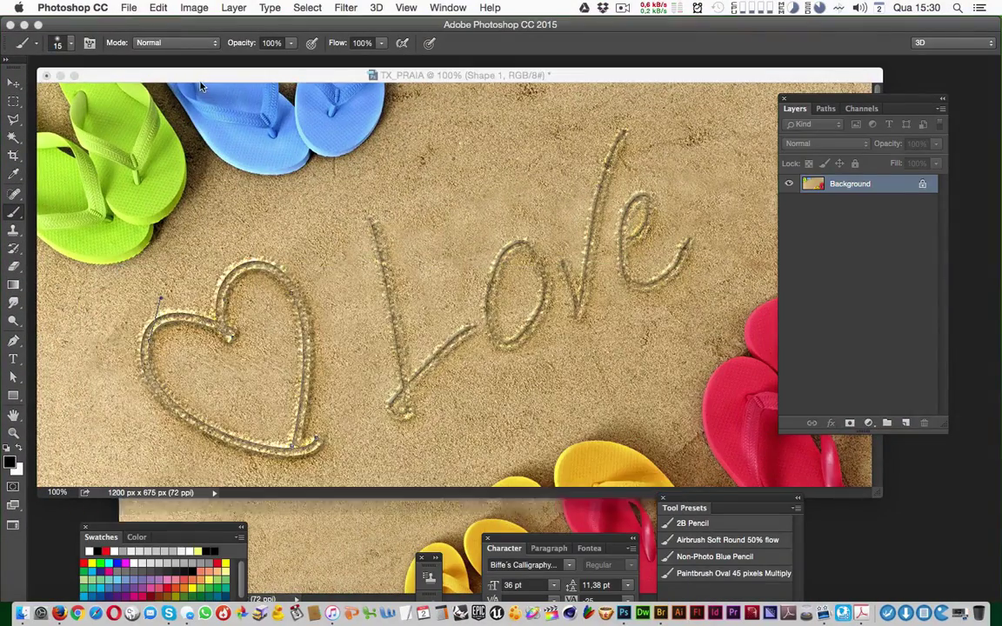
{"action": "left_click", "coordinate": [60, 75]}
{"action": "left_click_drag", "start_coordinate": [517, 274], "coordinate": [457, 103]}
{"action": "left_click_drag", "start_coordinate": [624, 423], "coordinate": [667, 445]}
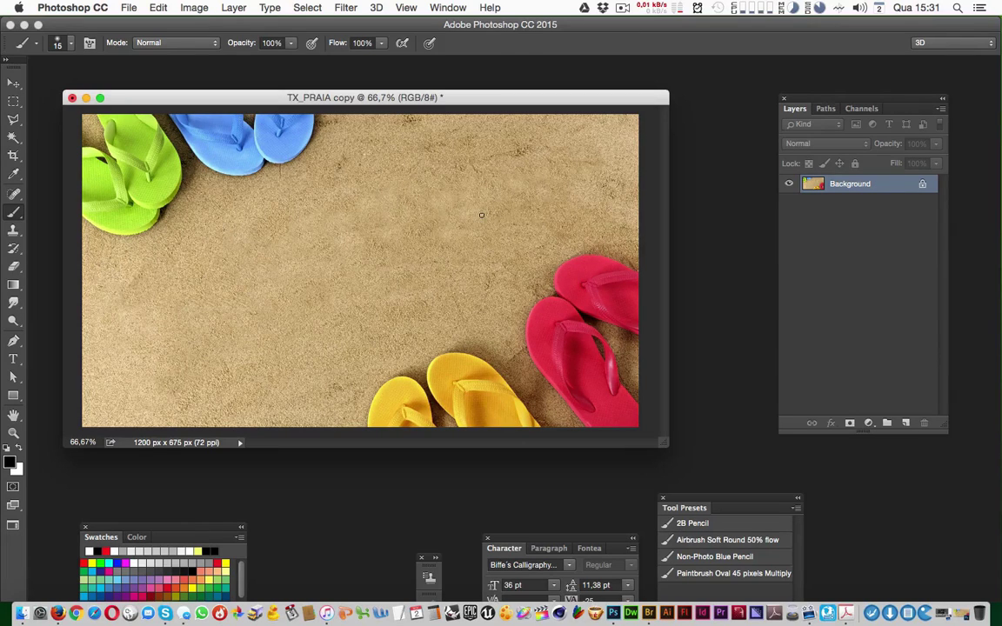
Add the text "Love" on the sand in white Biffe's Calligraphy Regular at 36 pt
{"action": "key", "text": "t"}
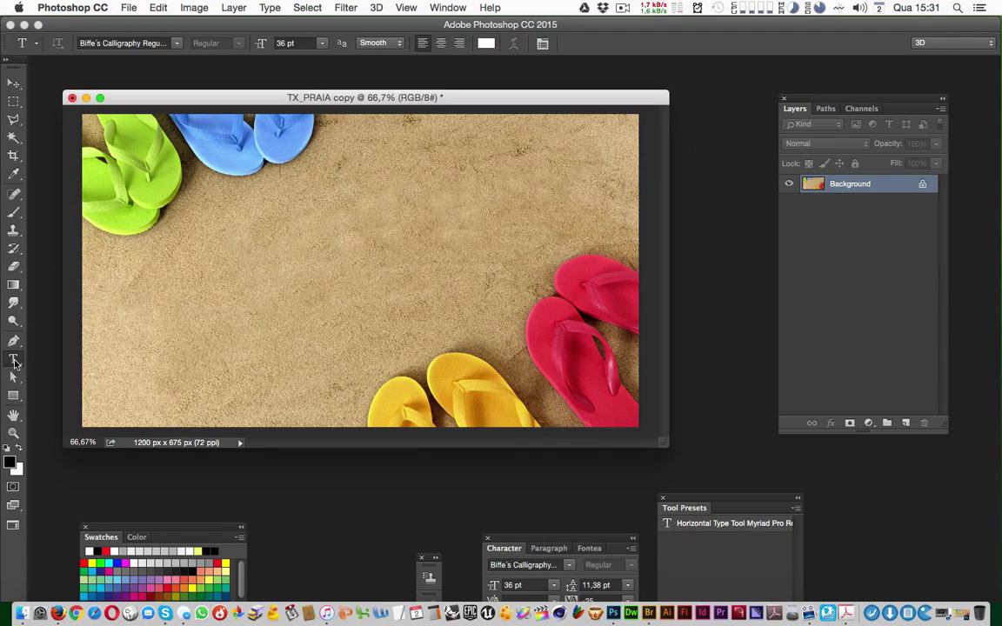
{"action": "left_click", "coordinate": [79, 44]}
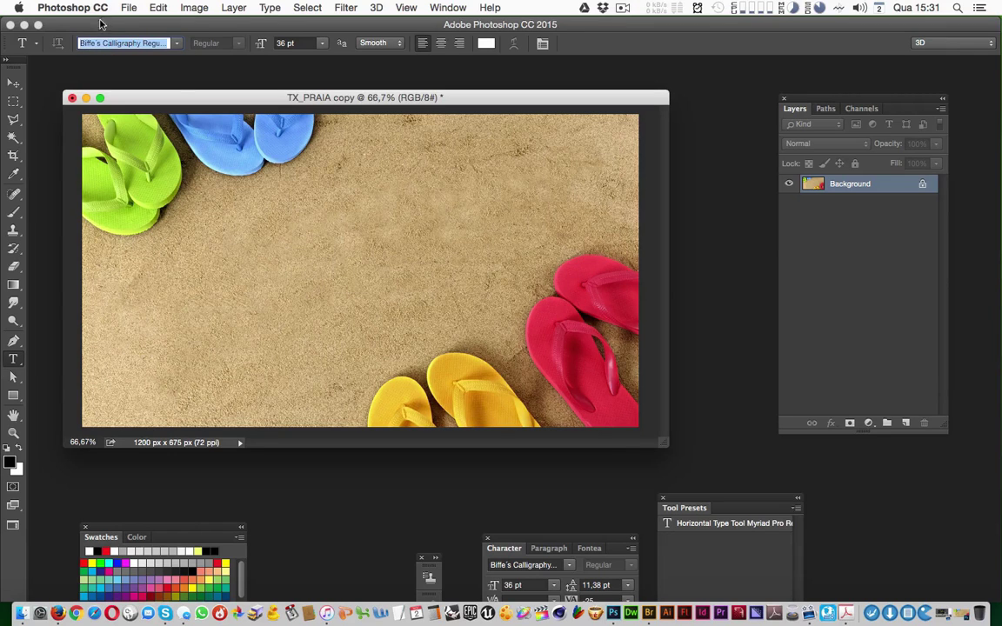
{"action": "left_click", "coordinate": [177, 84]}
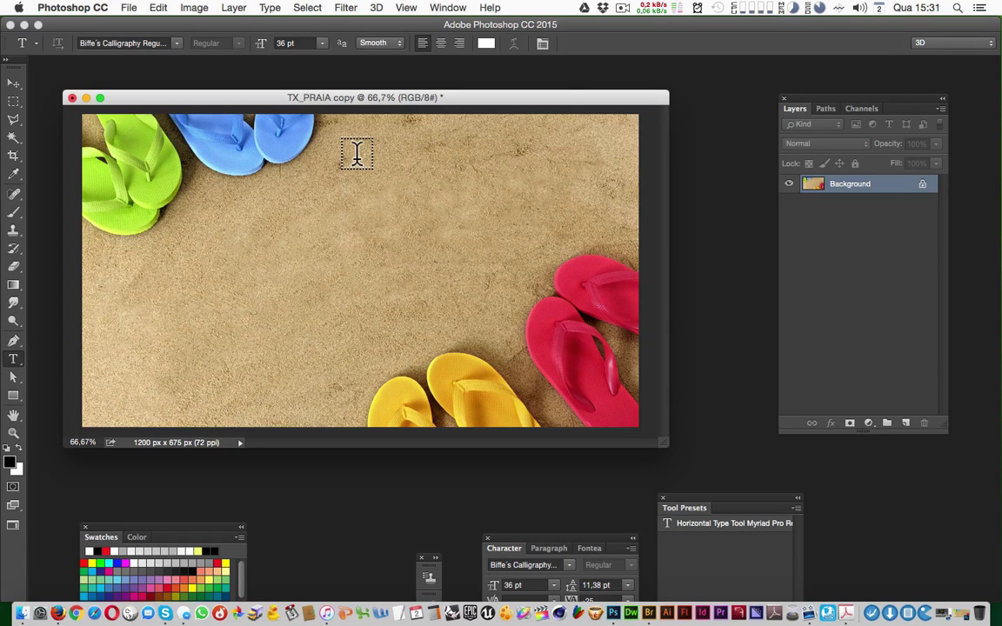
{"action": "left_click", "coordinate": [297, 283]}
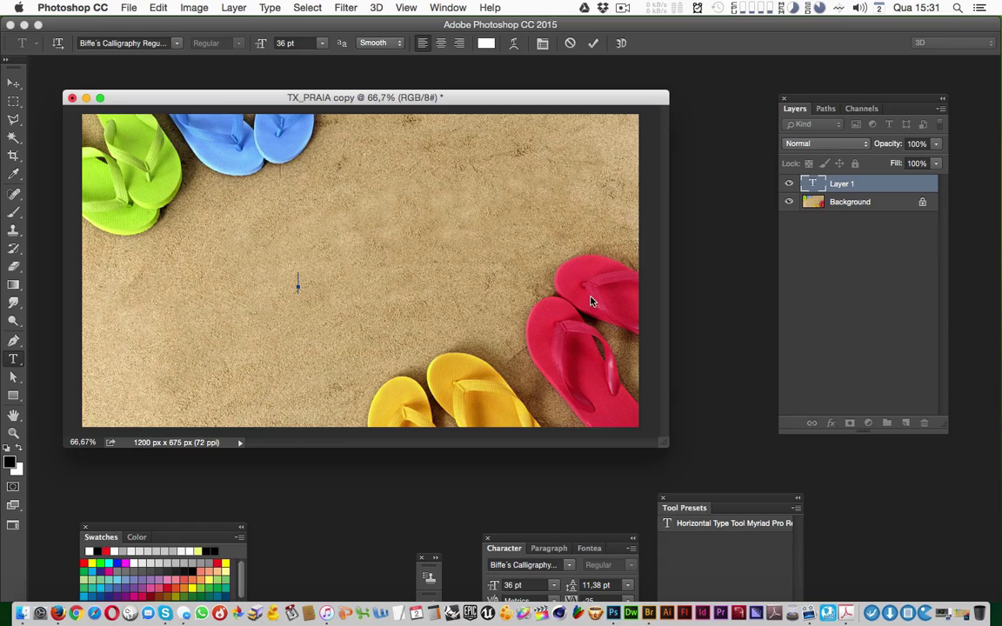
{"action": "type", "text": "I "}
{"action": "type", "text": "ve"}
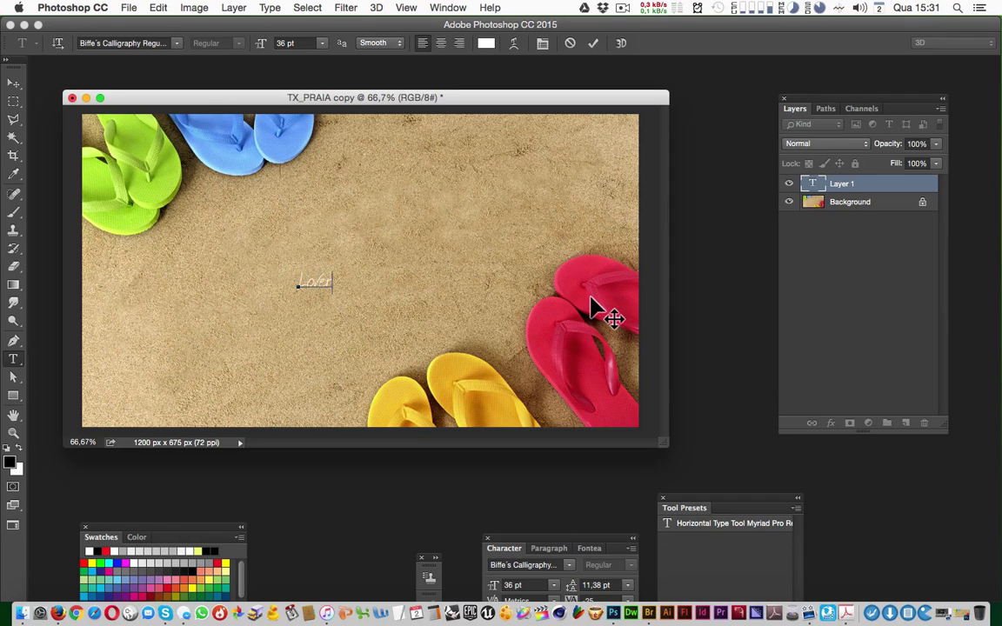
{"action": "key", "text": "super+Return"}
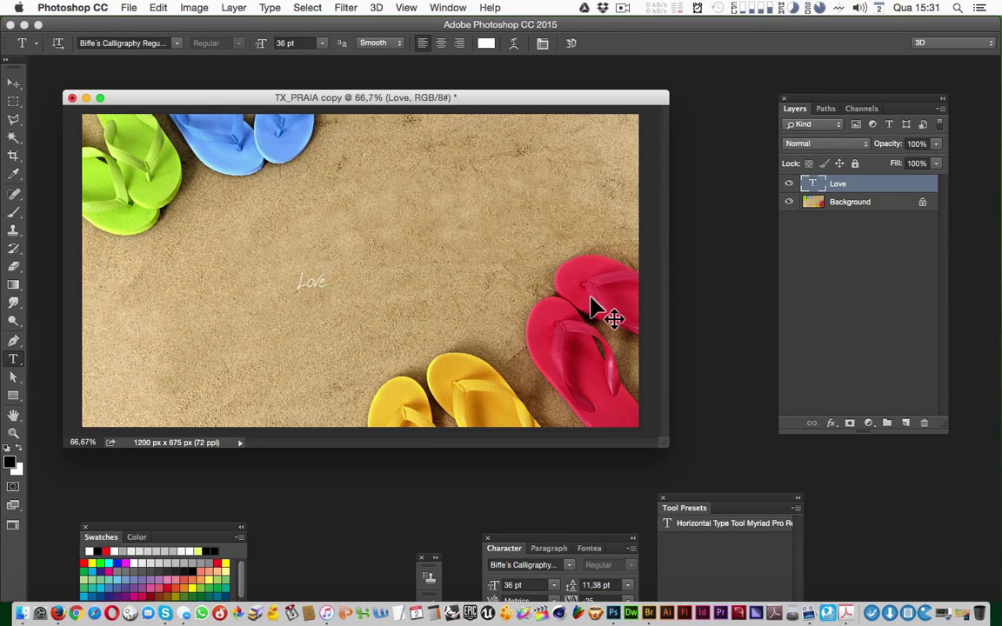
Free-transform the Love text to about 317 pt, tilt it upward counterclockwise, and place it in the middle of the sand between the flip-flops
{"action": "key", "text": "super+t"}
{"action": "left_click_drag", "start_coordinate": [329, 269], "coordinate": [566, 135]}
{"action": "left_click_drag", "start_coordinate": [582, 292], "coordinate": [593, 226]}
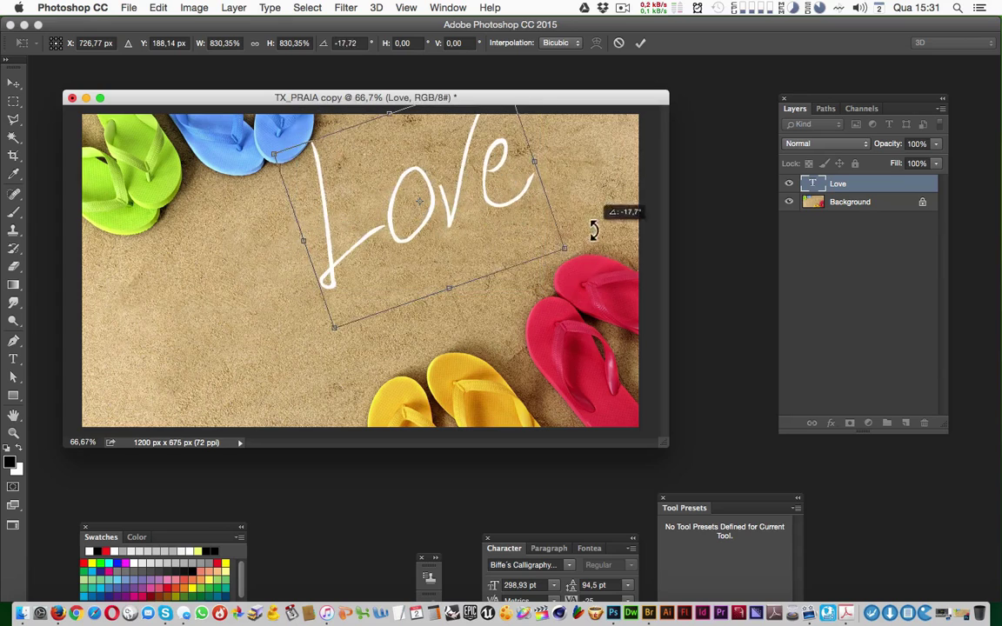
{"action": "left_click_drag", "start_coordinate": [441, 231], "coordinate": [407, 300]}
{"action": "mouse_move", "coordinate": [561, 324]}
{"action": "left_mouse_down"}
{"action": "mouse_move", "coordinate": [577, 306]}
{"action": "mouse_move", "coordinate": [544, 306]}
{"action": "mouse_move", "coordinate": [566, 311]}
{"action": "left_mouse_up"}
{"action": "left_click_drag", "start_coordinate": [572, 303], "coordinate": [571, 288]}
{"action": "key", "text": "Return"}
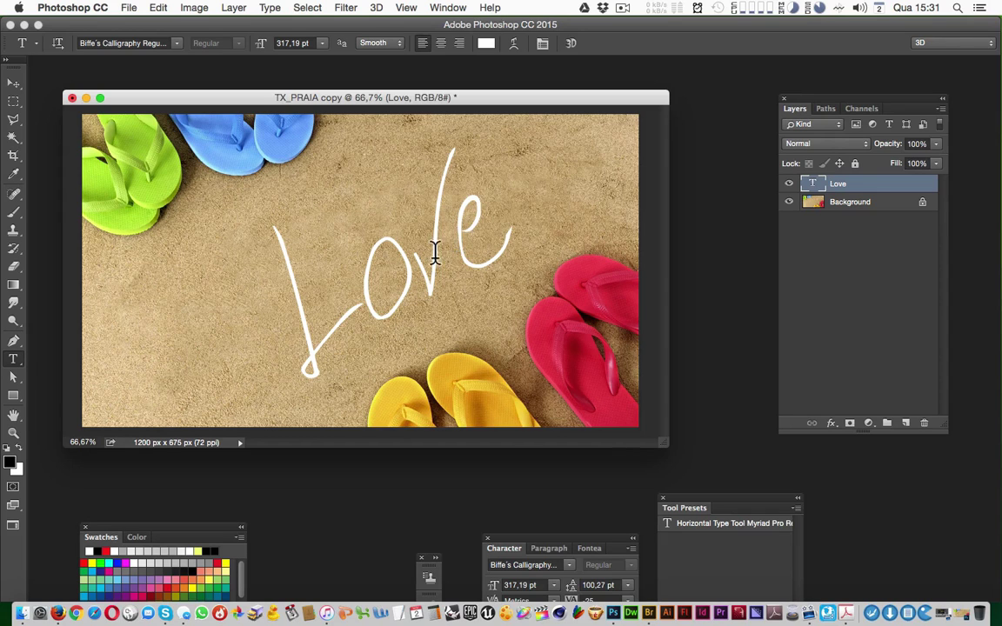
Fine-tune the kerning between the letters of the Love text and nudge the word slightly down on the sand
{"action": "left_click", "coordinate": [434, 306]}
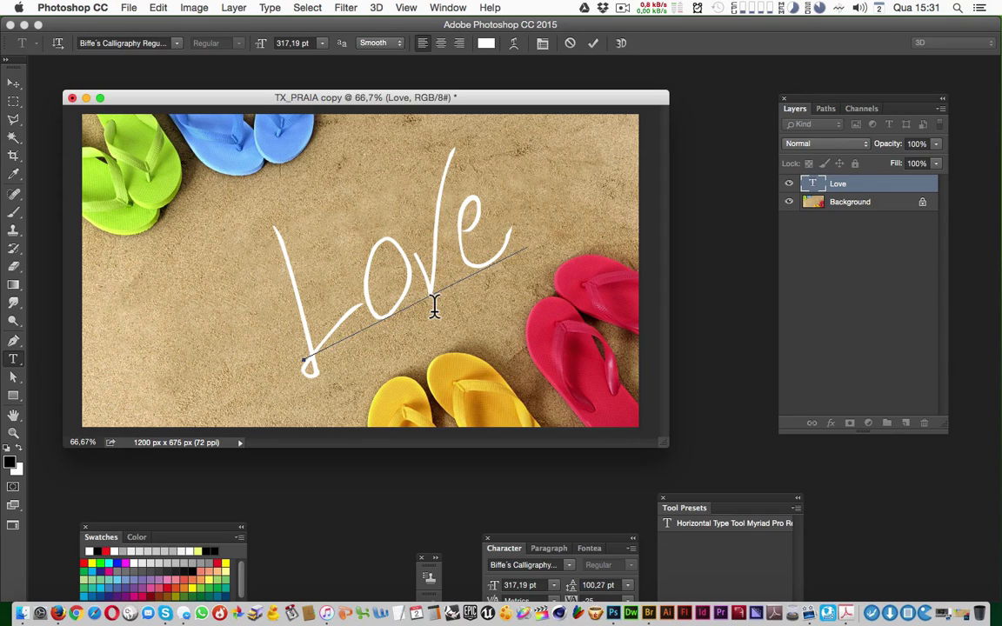
{"action": "key", "text": "Right"}
{"action": "key", "text": "Right"}
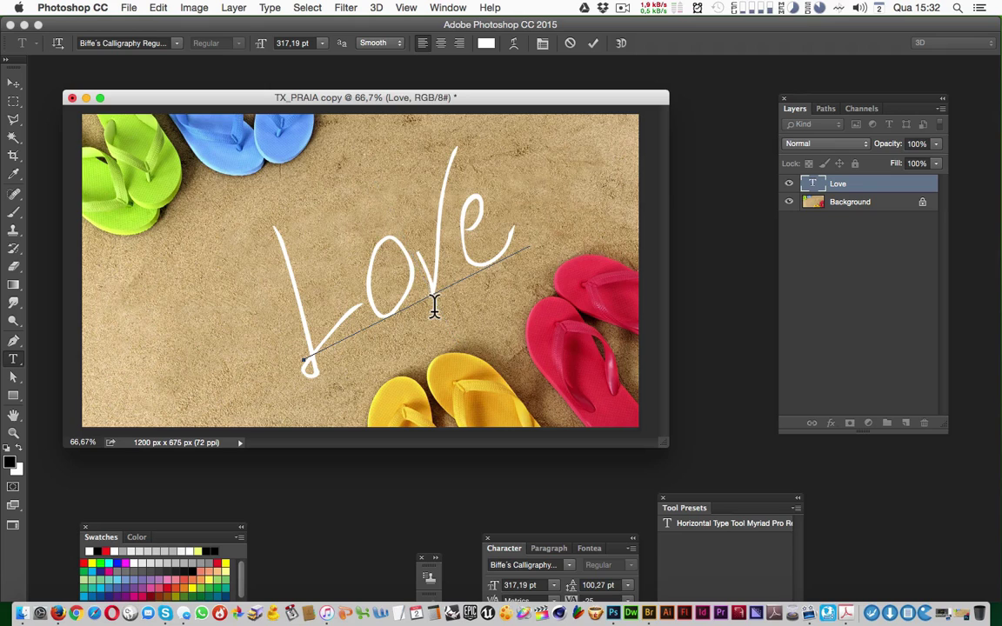
{"action": "key", "text": "Left"}
{"action": "key", "text": "Left"}
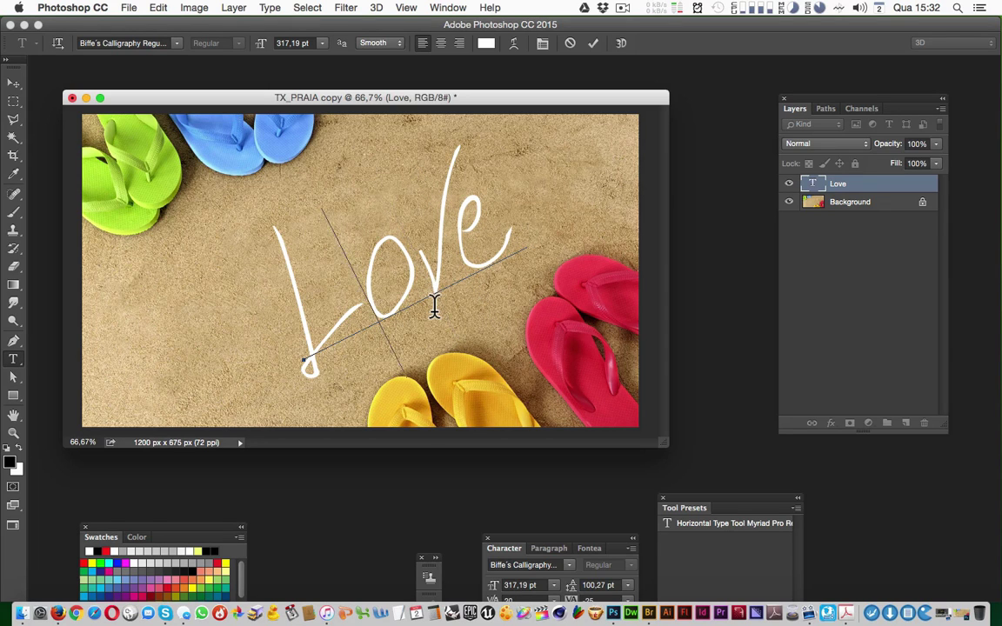
{"action": "key", "text": "alt+Right"}
{"action": "key", "text": "Right"}
{"action": "key", "text": "Right"}
{"action": "key", "text": "Right"}
{"action": "key", "text": "Right"}
{"action": "key", "text": "Left"}
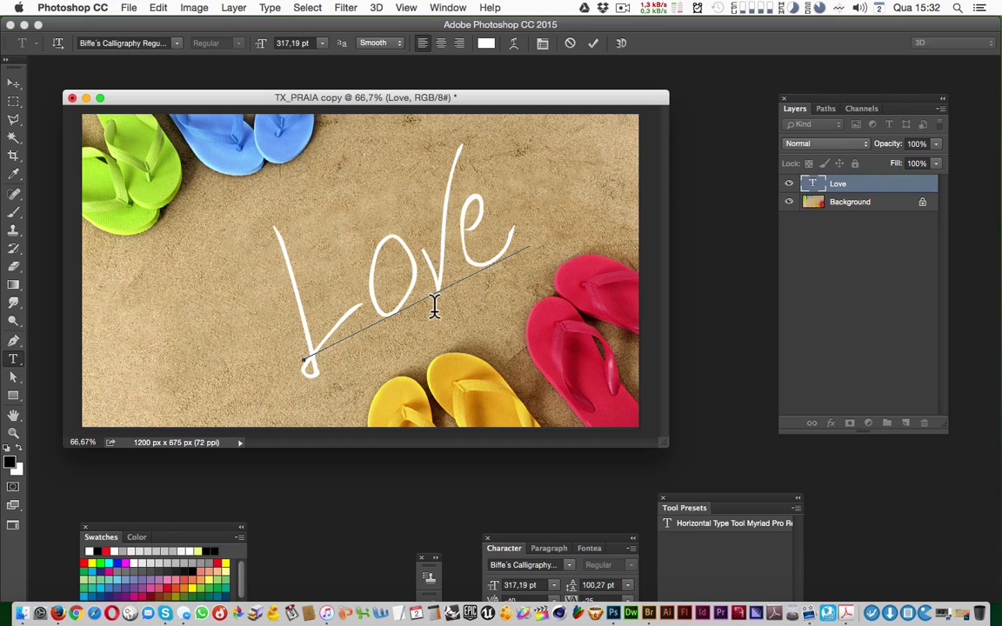
{"action": "key", "text": "super+Return"}
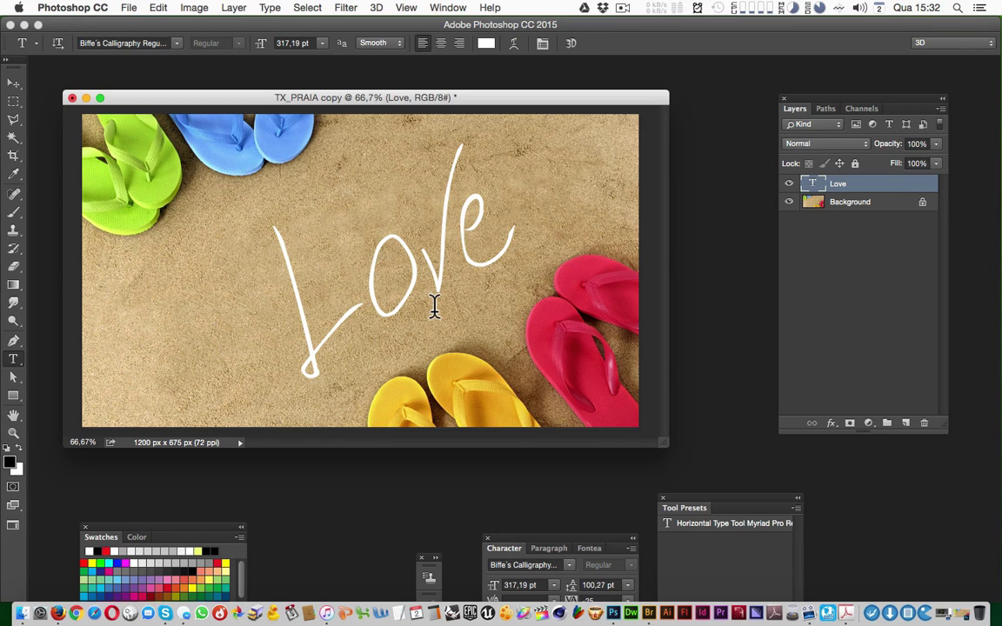
{"action": "key", "text": "v"}
{"action": "left_click_drag", "start_coordinate": [419, 310], "coordinate": [415, 306]}
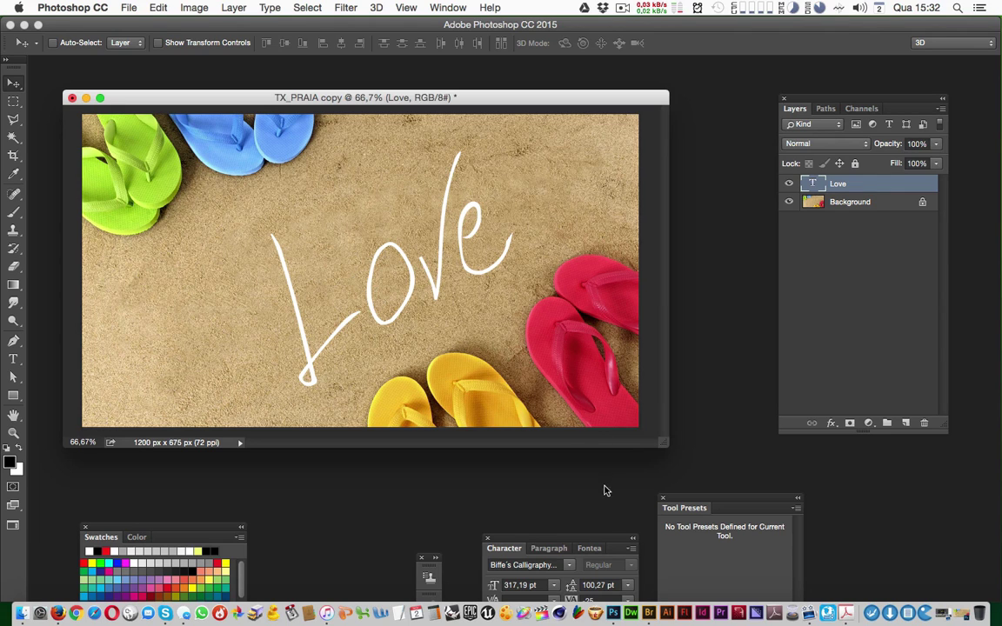
Turn Faux Bold off and back on for the Love text to compare its stroke weight
{"action": "left_click_drag", "start_coordinate": [610, 545], "coordinate": [590, 372]}
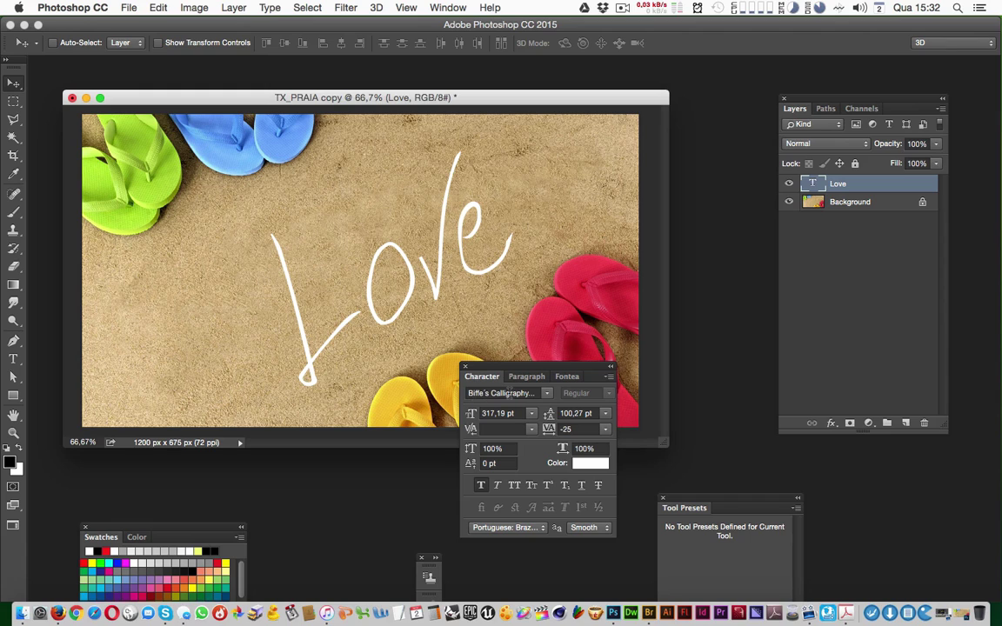
{"action": "left_click", "coordinate": [609, 377]}
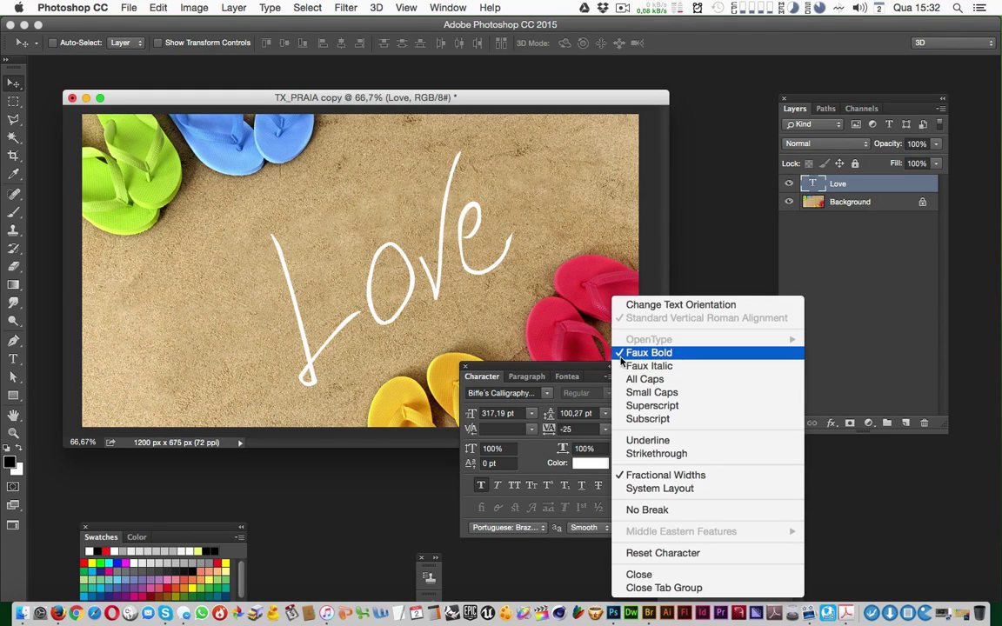
{"action": "left_click", "coordinate": [627, 353]}
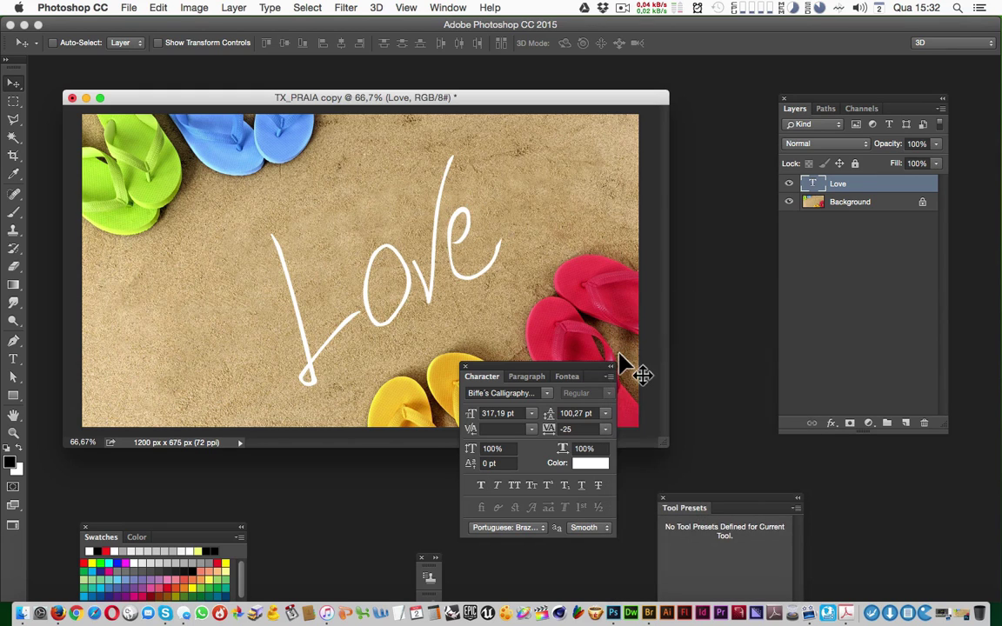
{"action": "left_click", "coordinate": [608, 377]}
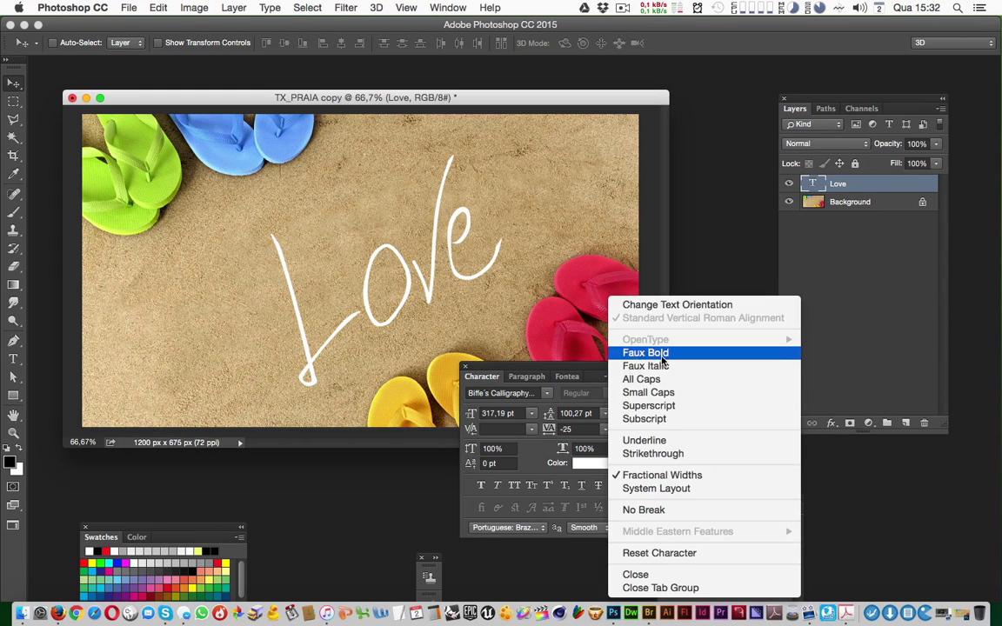
{"action": "left_click", "coordinate": [628, 352]}
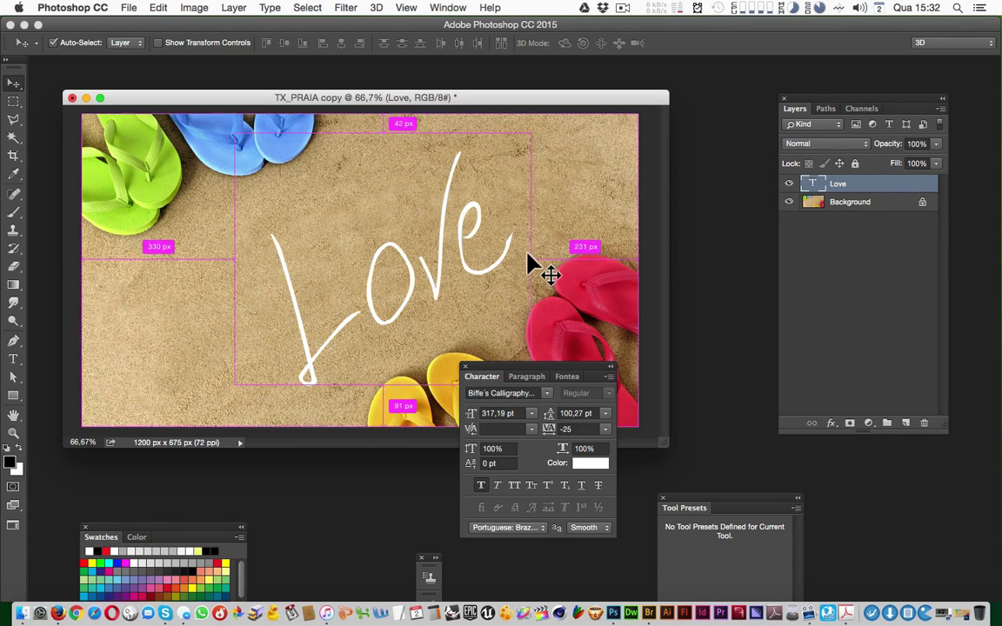
Free-transform the Love text, enlarging it slightly to about 326 pt
{"action": "key", "text": "super+t"}
{"action": "left_click_drag", "start_coordinate": [554, 135], "coordinate": [562, 133]}
{"action": "key", "text": "Return"}
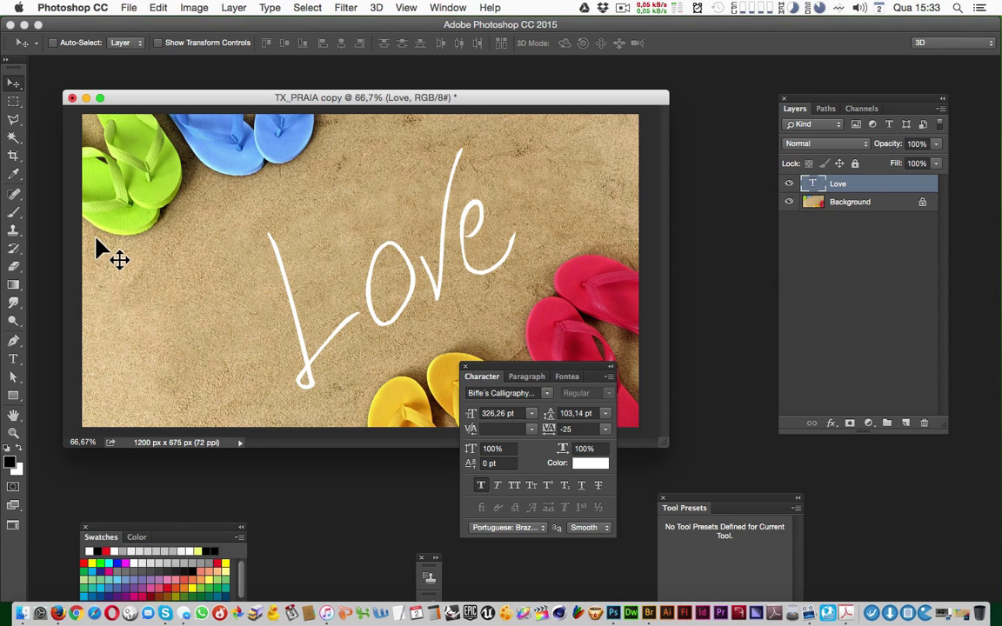
Draw a closed heart about 210 px wide and 280 px tall as a black Pen tool shape beside the L of Love
{"action": "key", "text": "p"}
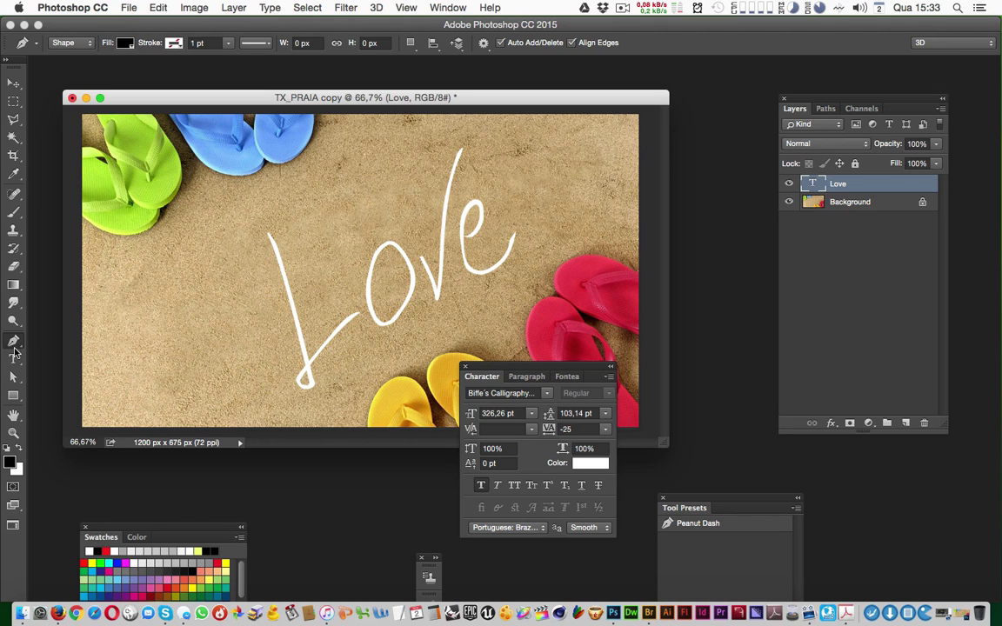
{"action": "left_click", "coordinate": [223, 396]}
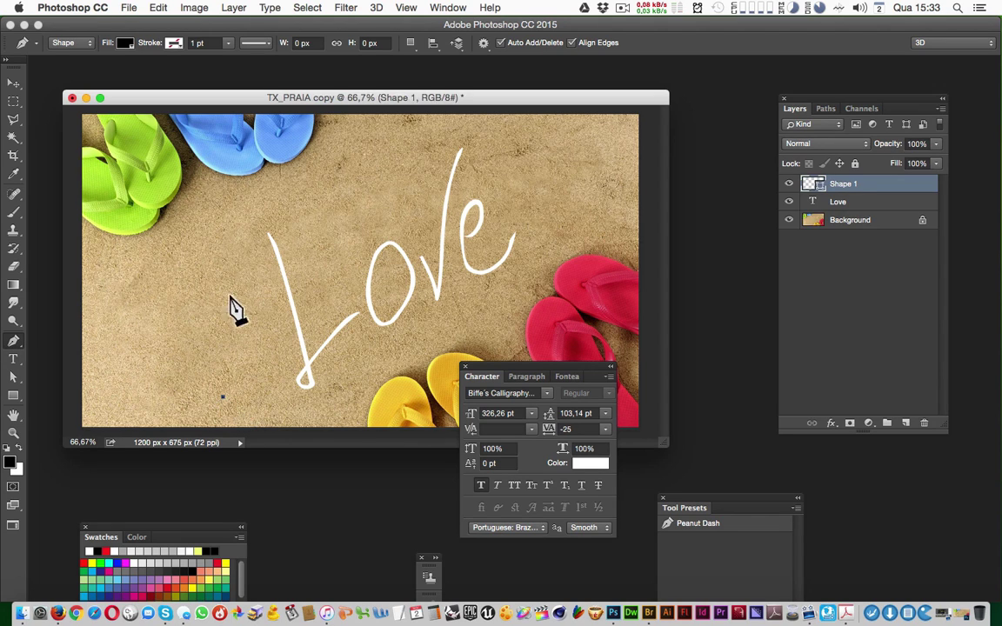
{"action": "left_click_drag", "start_coordinate": [221, 266], "coordinate": [167, 275]}
{"action": "left_click_drag", "start_coordinate": [149, 319], "coordinate": [134, 358]}
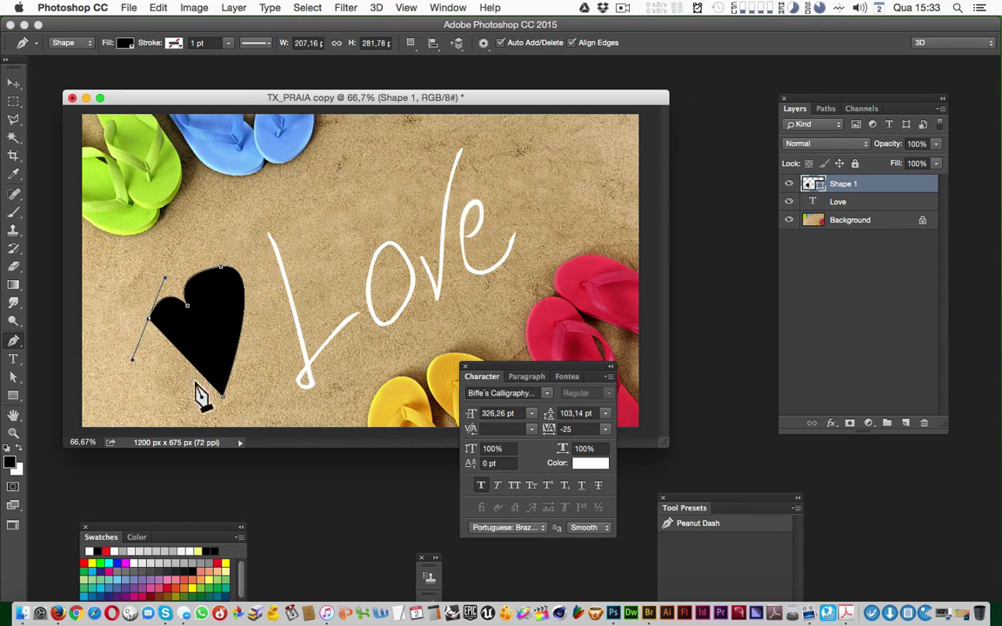
{"action": "left_click", "coordinate": [223, 397]}
Reshape the heart to about 240 by 269 px by adjusting its lobes, curve handles, notch and lower tip
{"action": "key", "text": "a"}
{"action": "left_click_drag", "start_coordinate": [148, 318], "coordinate": [143, 316]}
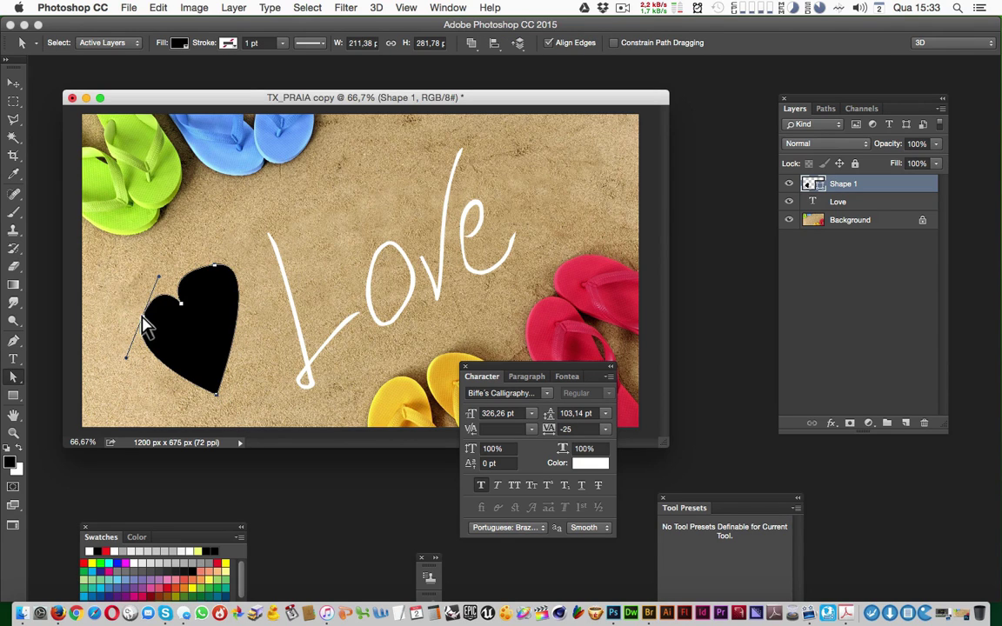
{"action": "left_click_drag", "start_coordinate": [158, 278], "coordinate": [132, 309]}
{"action": "left_click_drag", "start_coordinate": [215, 264], "coordinate": [163, 260]}
{"action": "left_click_drag", "start_coordinate": [270, 252], "coordinate": [267, 260]}
{"action": "left_click_drag", "start_coordinate": [180, 301], "coordinate": [186, 296]}
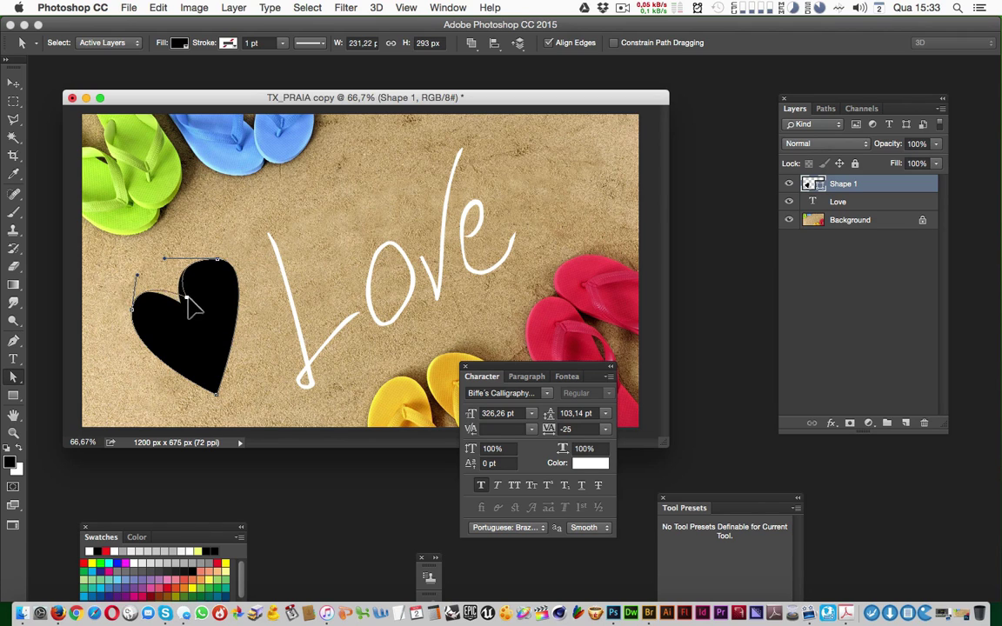
{"action": "left_click_drag", "start_coordinate": [217, 396], "coordinate": [240, 396]}
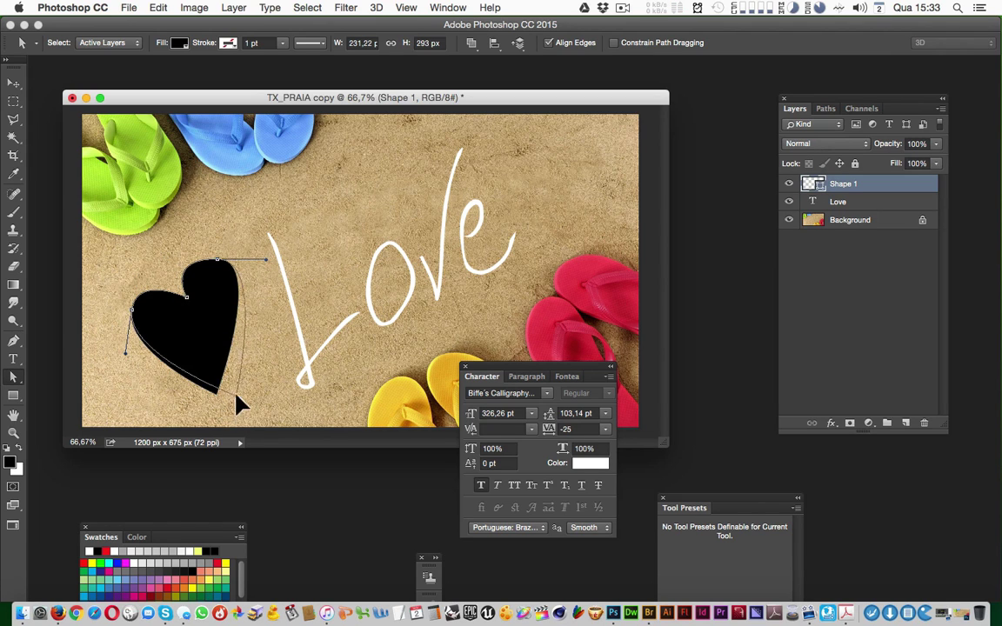
{"action": "left_click_drag", "start_coordinate": [187, 299], "coordinate": [188, 303]}
{"action": "left_click_drag", "start_coordinate": [240, 394], "coordinate": [231, 383]}
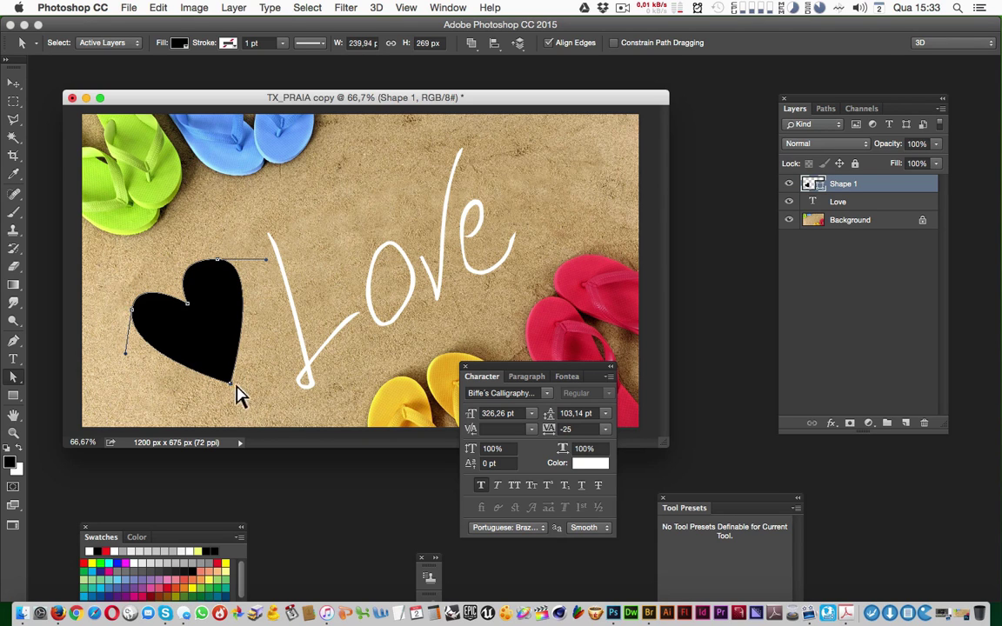
Refine the heart's curves by pulling its outer lobe inward, shifting the notch and tilting the upper lobe's handle, about 233 by 268 px overall
{"action": "left_click", "coordinate": [137, 311]}
{"action": "left_click_drag", "start_coordinate": [136, 313], "coordinate": [184, 299]}
{"action": "left_click_drag", "start_coordinate": [218, 259], "coordinate": [218, 260]}
{"action": "left_click", "coordinate": [89, 339]}
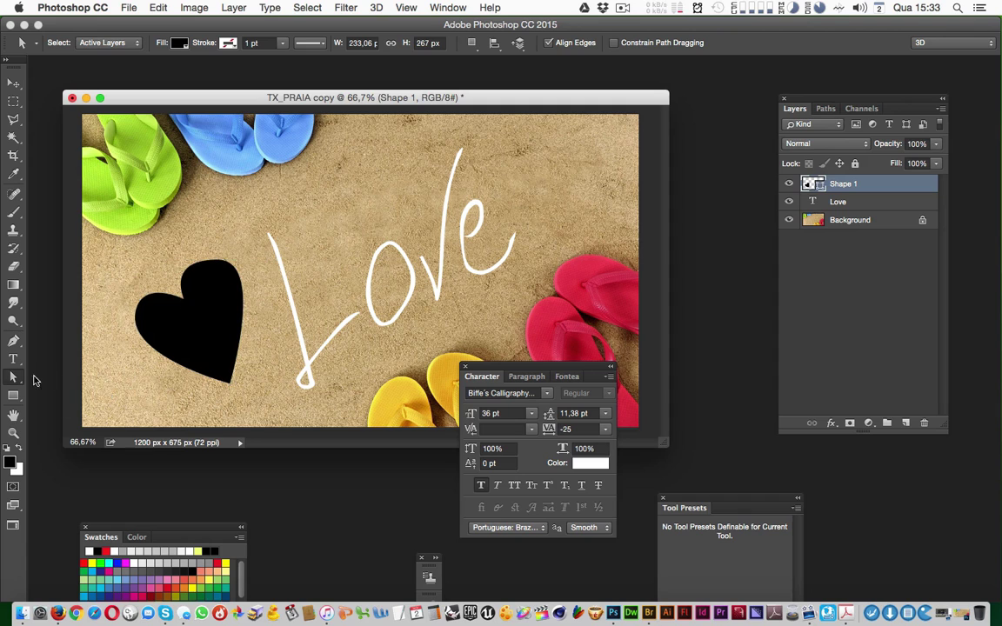
{"action": "left_click", "coordinate": [219, 261]}
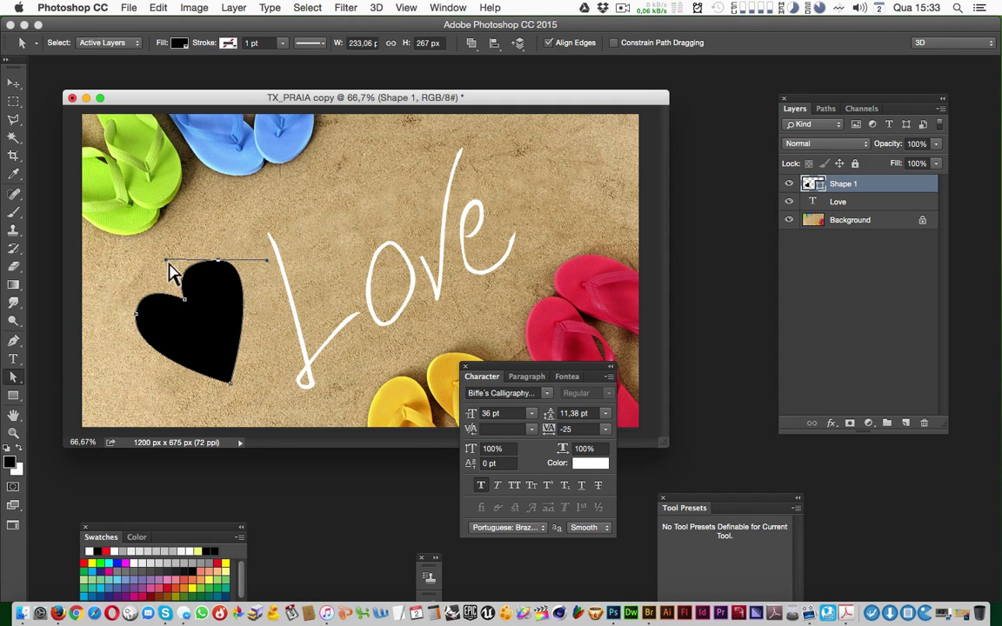
{"action": "left_click_drag", "start_coordinate": [167, 257], "coordinate": [171, 257]}
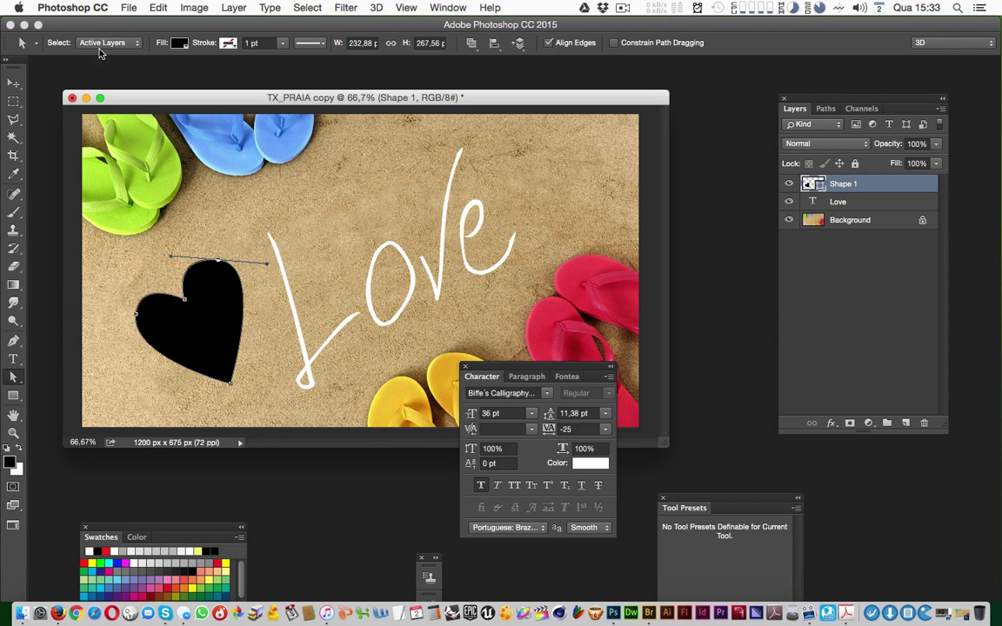
Remove the heart shape's fill and give it a white stroke
{"action": "left_click", "coordinate": [180, 44]}
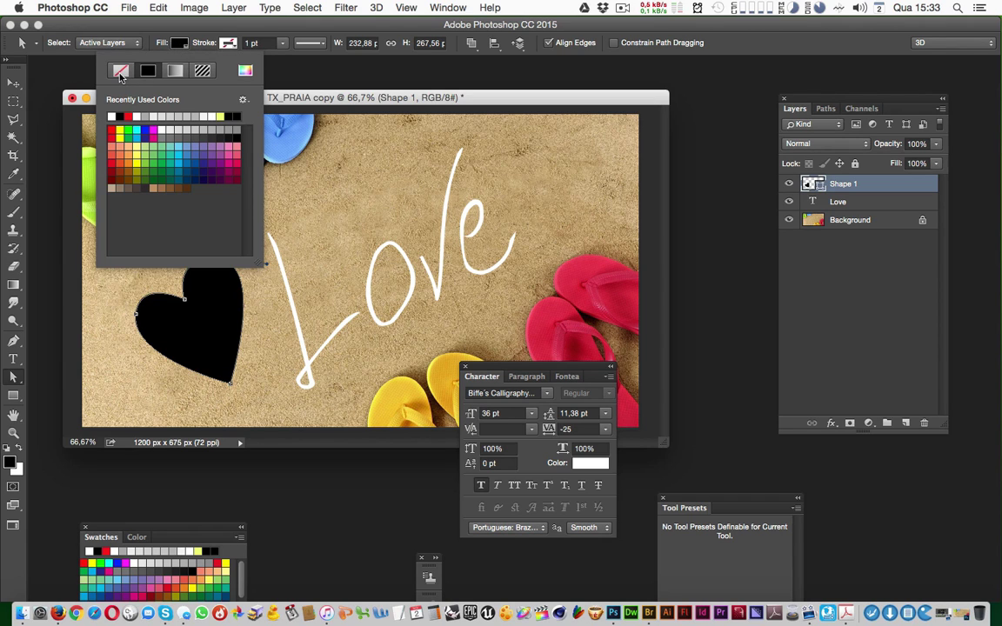
{"action": "left_click", "coordinate": [118, 71]}
{"action": "left_click", "coordinate": [210, 42]}
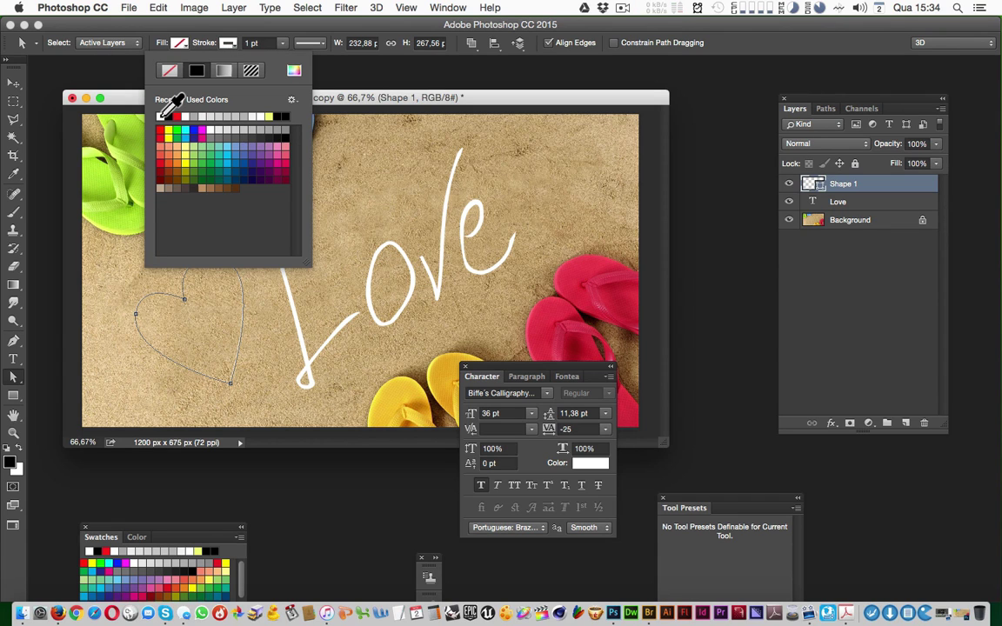
{"action": "left_click", "coordinate": [253, 24]}
Set the heart's stroke width to 10,29 pt and nudge the heart slightly down toward the Love text
{"action": "left_click", "coordinate": [283, 44]}
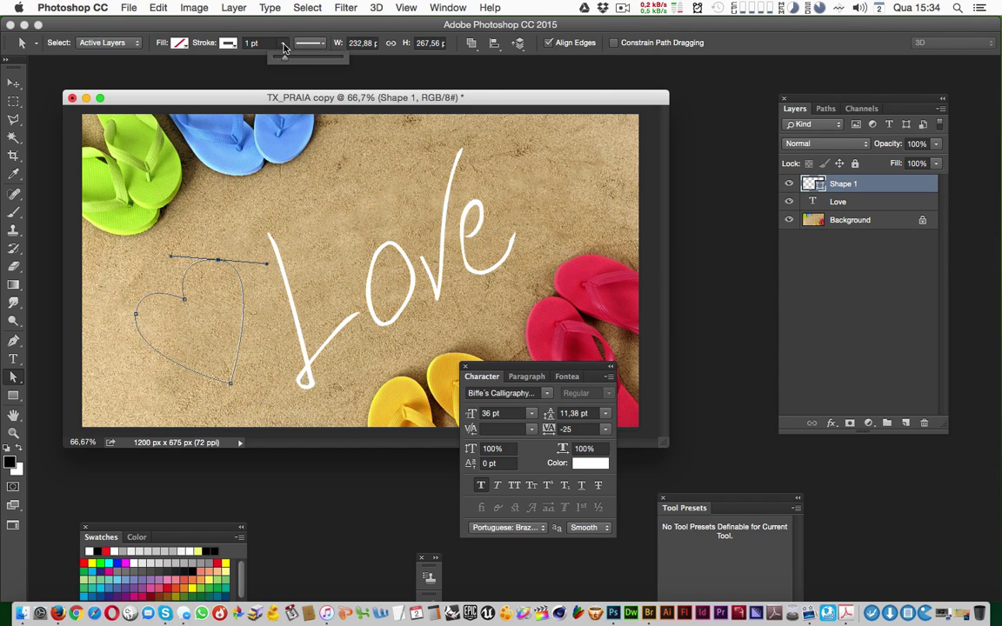
{"action": "left_click_drag", "start_coordinate": [285, 59], "coordinate": [292, 61]}
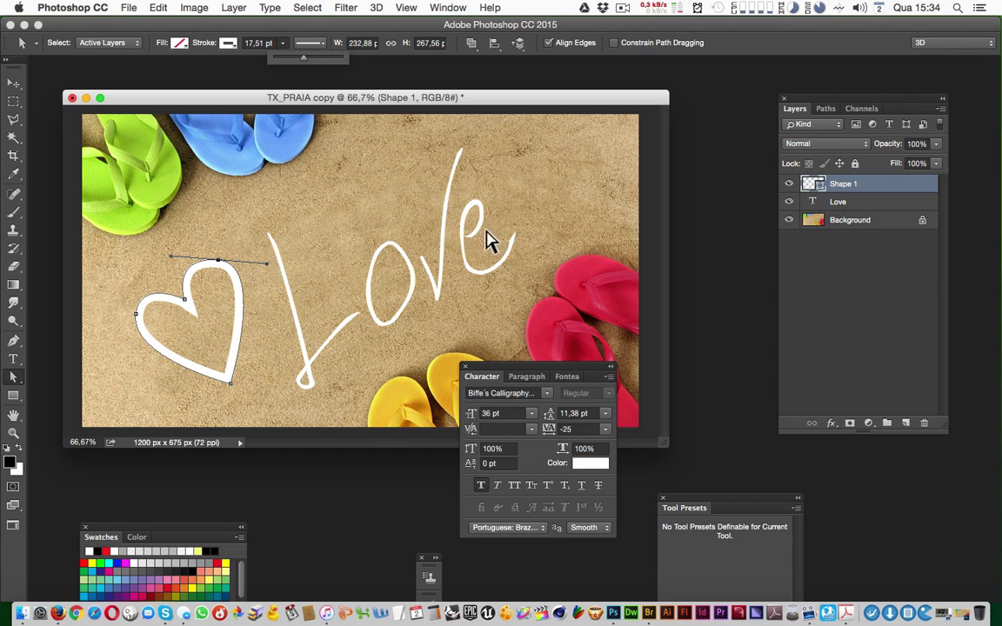
{"action": "left_click_drag", "start_coordinate": [304, 63], "coordinate": [294, 63]}
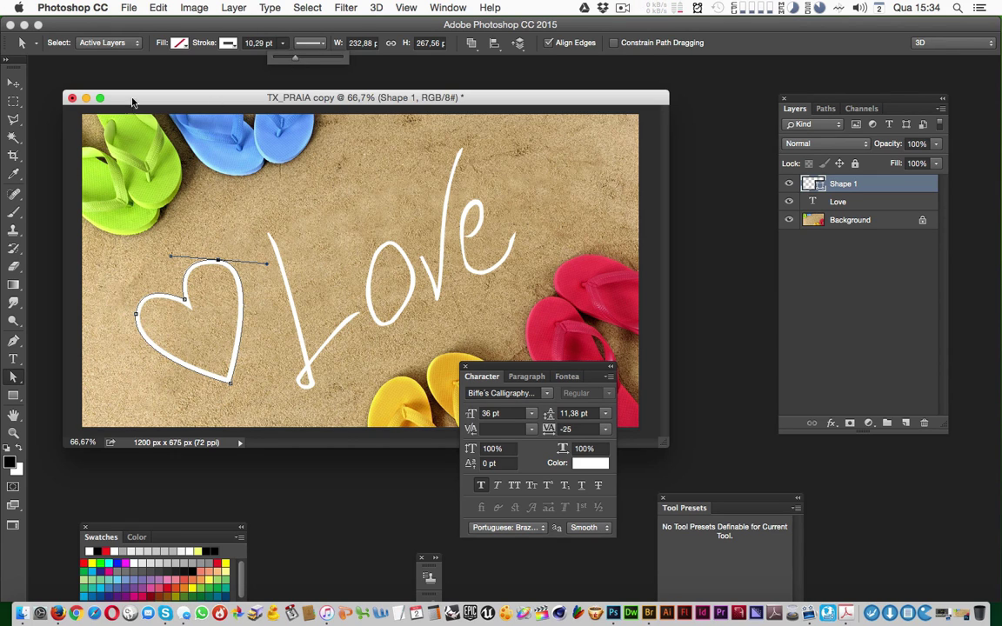
{"action": "key", "text": "v"}
{"action": "left_click_drag", "start_coordinate": [231, 329], "coordinate": [237, 338]}
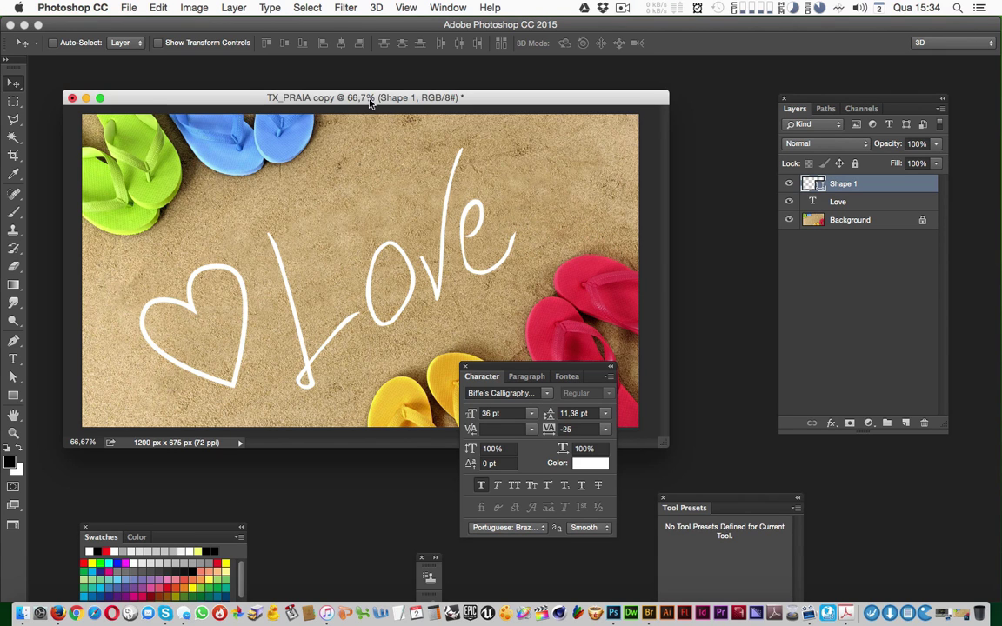
Shift the document window slightly and move the Character panel down off the image
{"action": "left_click_drag", "start_coordinate": [370, 103], "coordinate": [372, 107]}
{"action": "left_click_drag", "start_coordinate": [528, 377], "coordinate": [527, 498]}
{"action": "left_click", "coordinate": [483, 379]}
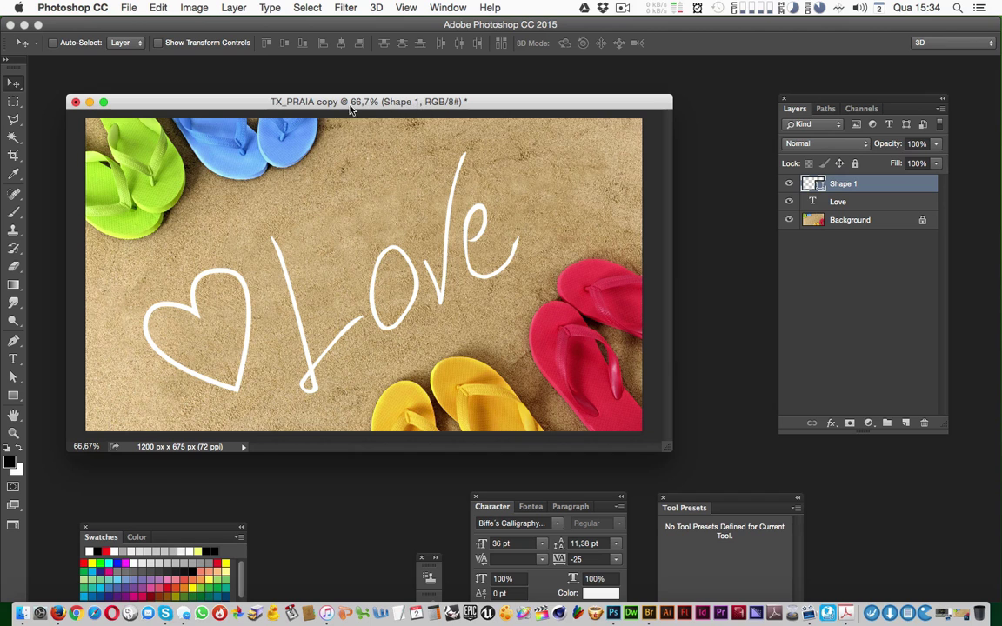
Check the document's pixel dimensions and resolution in Image Size, leaving them unchanged
{"action": "key", "text": "super+alt+i"}
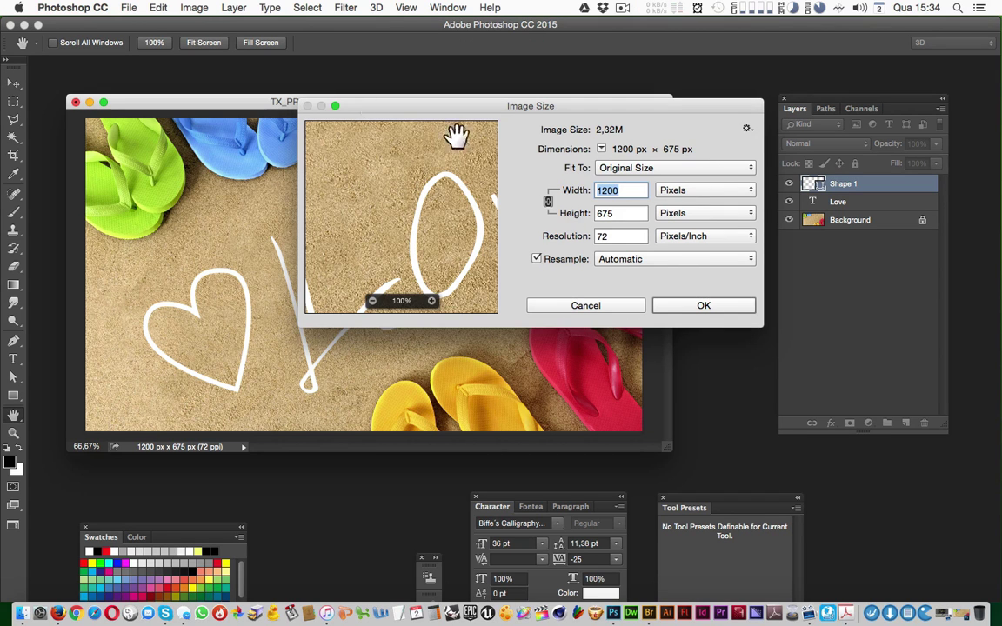
{"action": "left_click", "coordinate": [621, 212]}
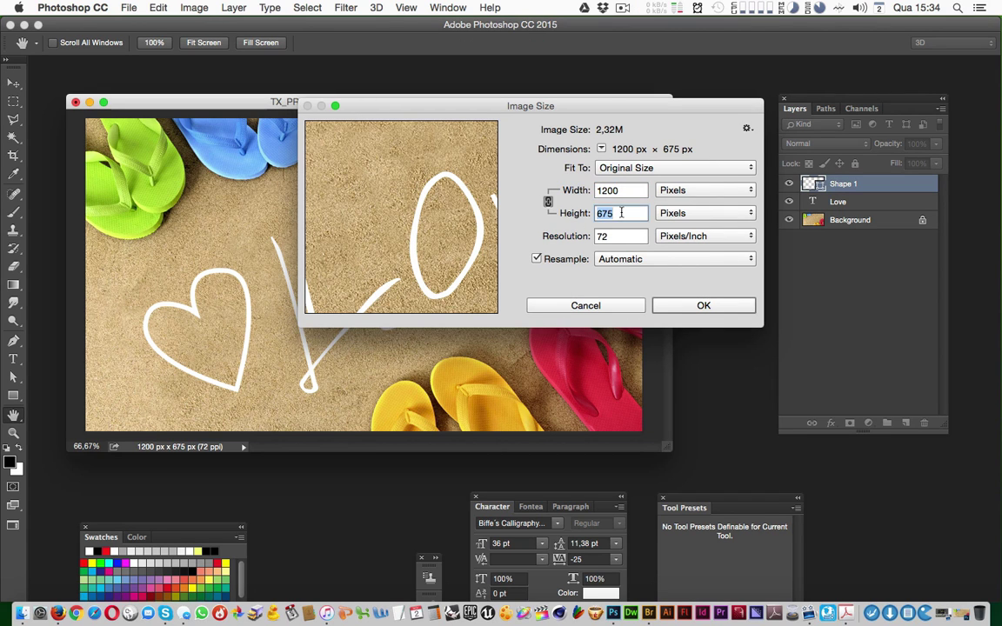
{"action": "left_click", "coordinate": [607, 309]}
{"action": "left_click_drag", "start_coordinate": [319, 108], "coordinate": [308, 104]}
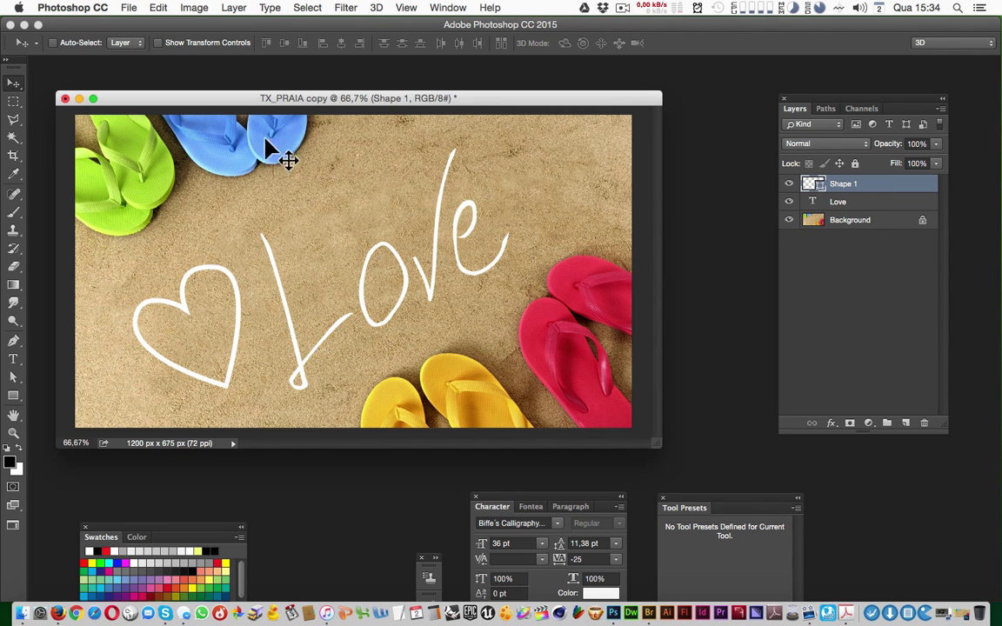
{"action": "left_click_drag", "start_coordinate": [392, 101], "coordinate": [394, 108]}
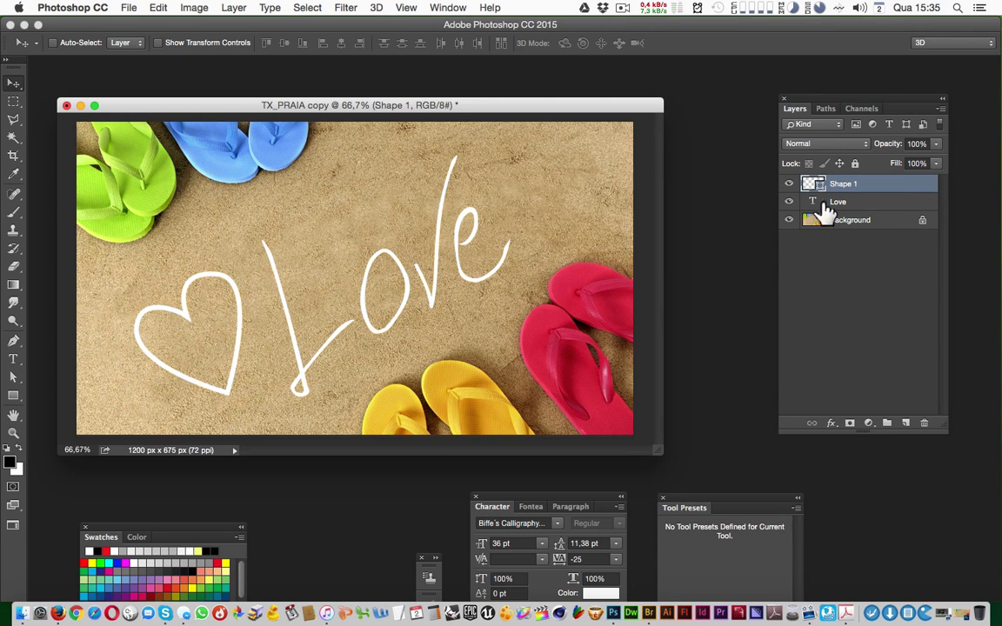
{"action": "key", "text": "t"}
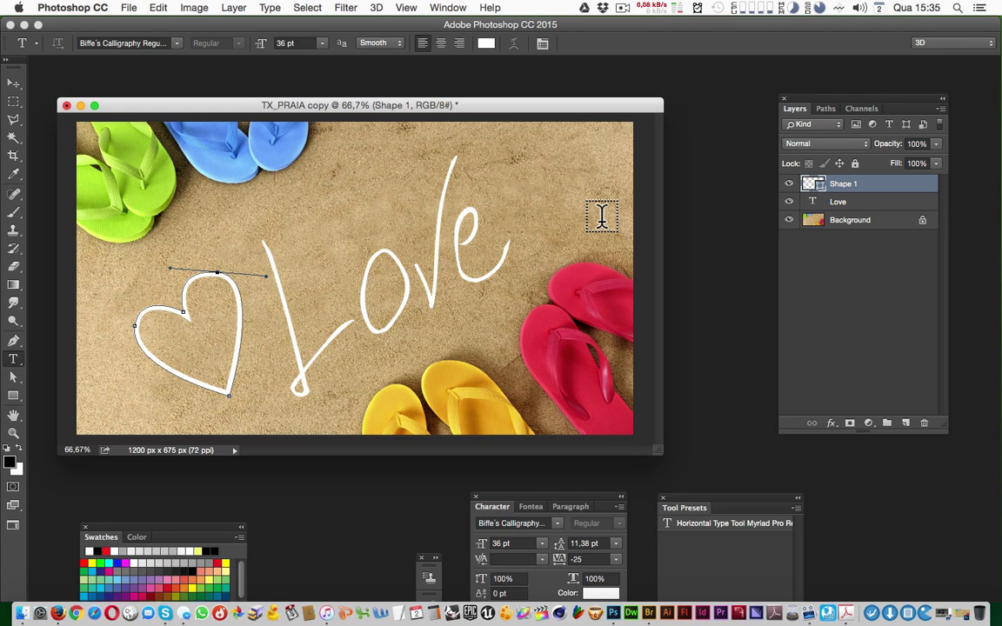
{"action": "key", "text": "v"}
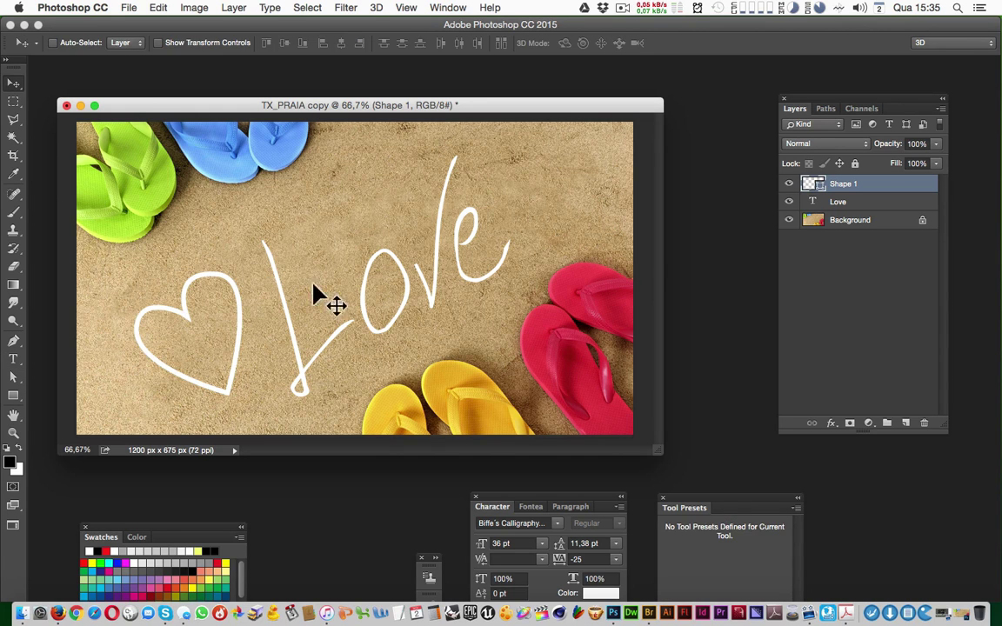
Add a Drop Shadow effect to the Love text layer
{"action": "mouse_move", "coordinate": [424, 107]}
{"action": "left_mouse_down"}
{"action": "mouse_move", "coordinate": [439, 109]}
{"action": "mouse_move", "coordinate": [424, 101]}
{"action": "left_mouse_up"}
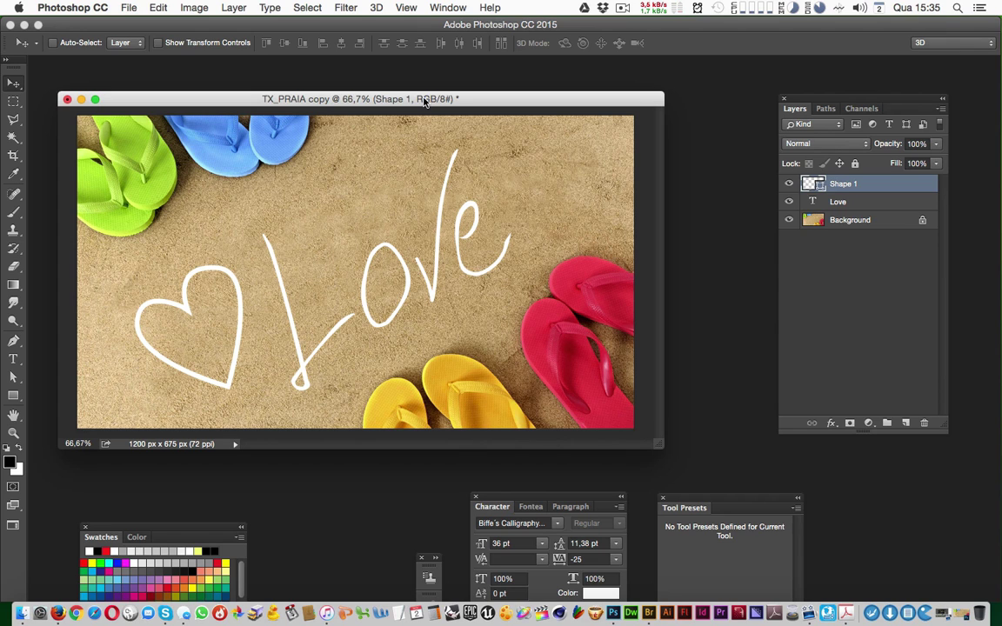
{"action": "double_click", "coordinate": [888, 203]}
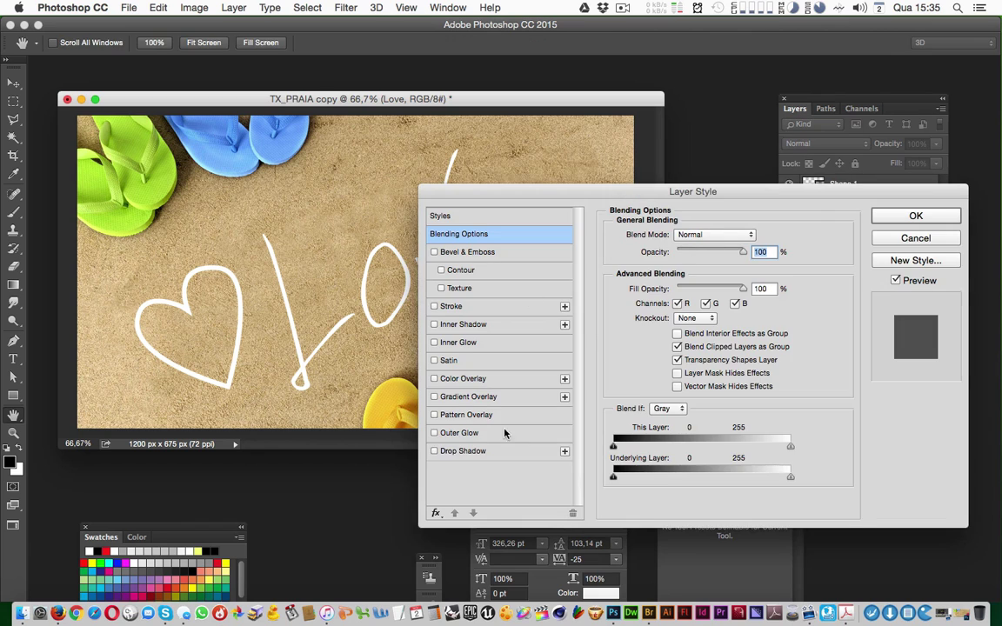
{"action": "left_click", "coordinate": [469, 451]}
{"action": "left_click", "coordinate": [939, 217]}
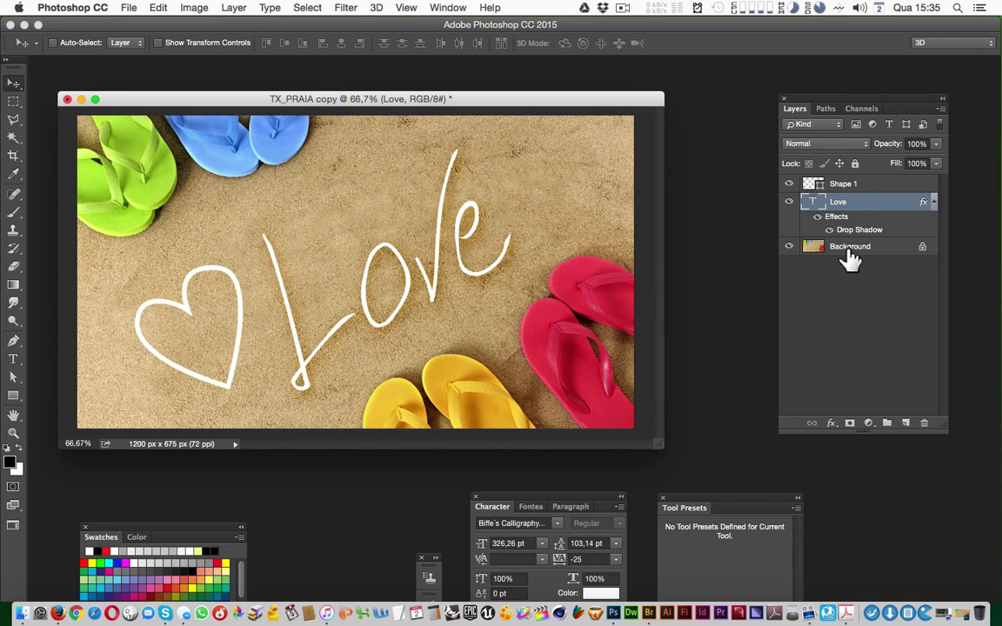
{"action": "right_click", "coordinate": [923, 204]}
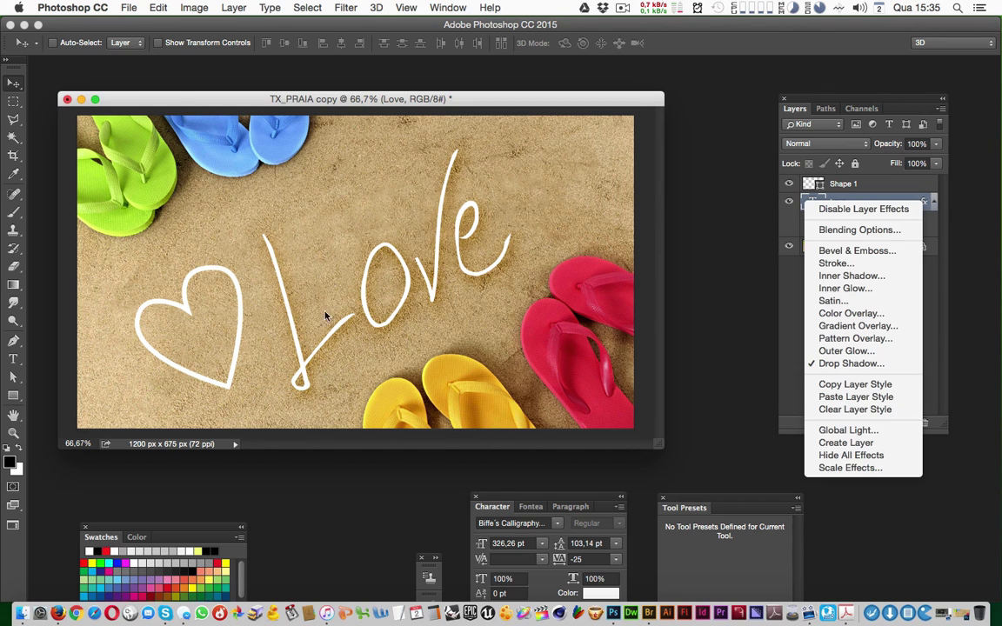
{"action": "left_click", "coordinate": [911, 200]}
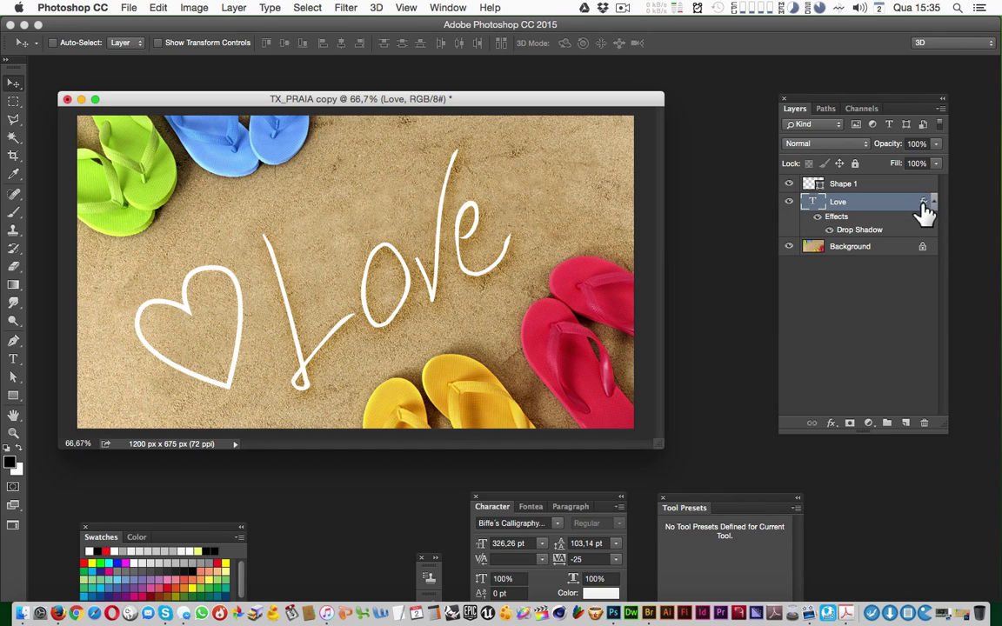
{"action": "right_click", "coordinate": [924, 206]}
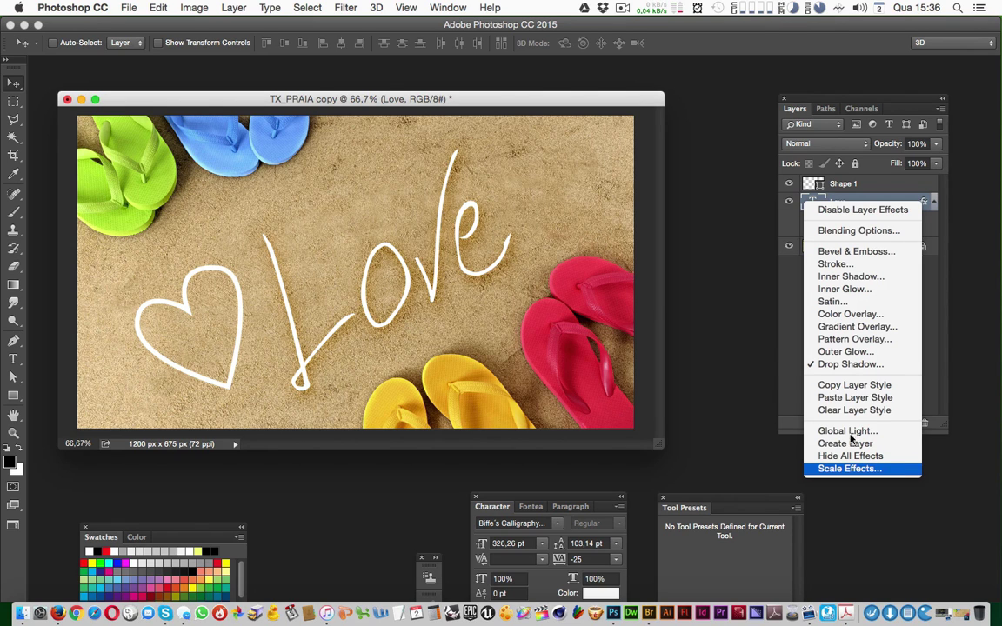
{"action": "left_click", "coordinate": [788, 344]}
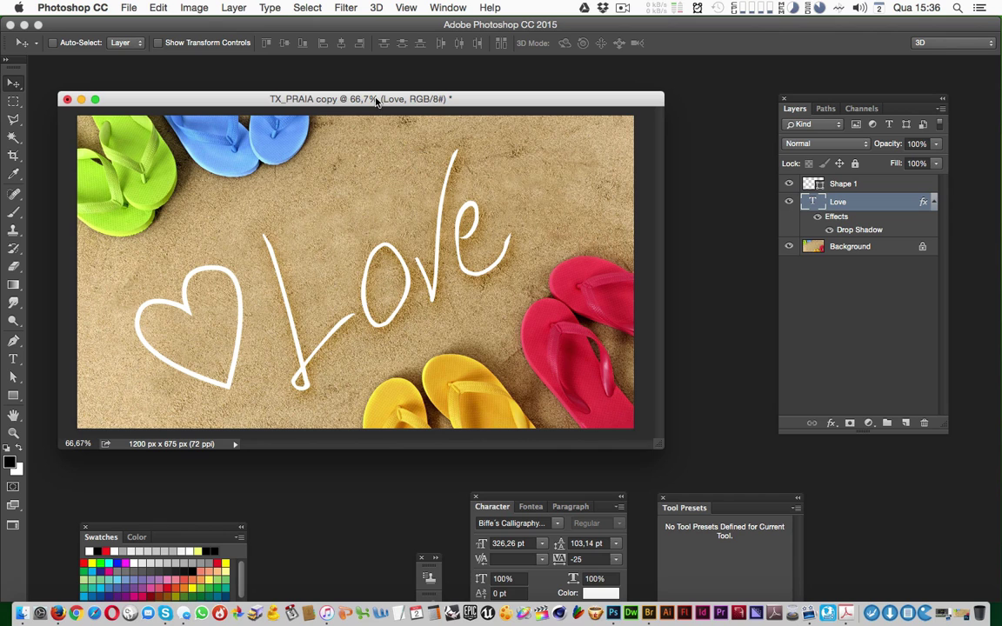
Check the document's pixel width and height in Image Size, then cancel the dialog
{"action": "left_click_drag", "start_coordinate": [385, 98], "coordinate": [390, 100]}
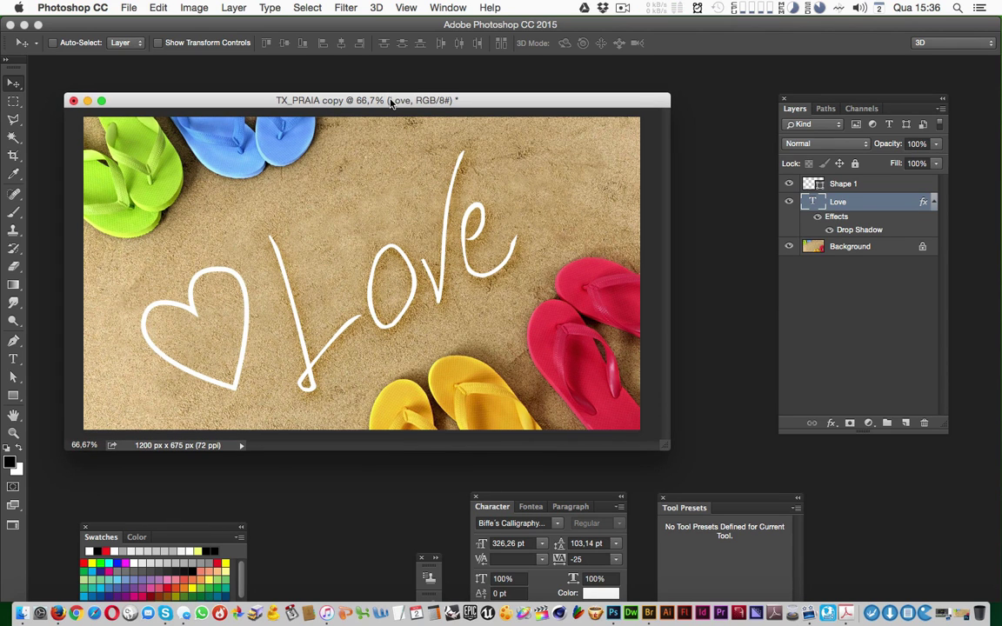
{"action": "key", "text": "super+alt+i"}
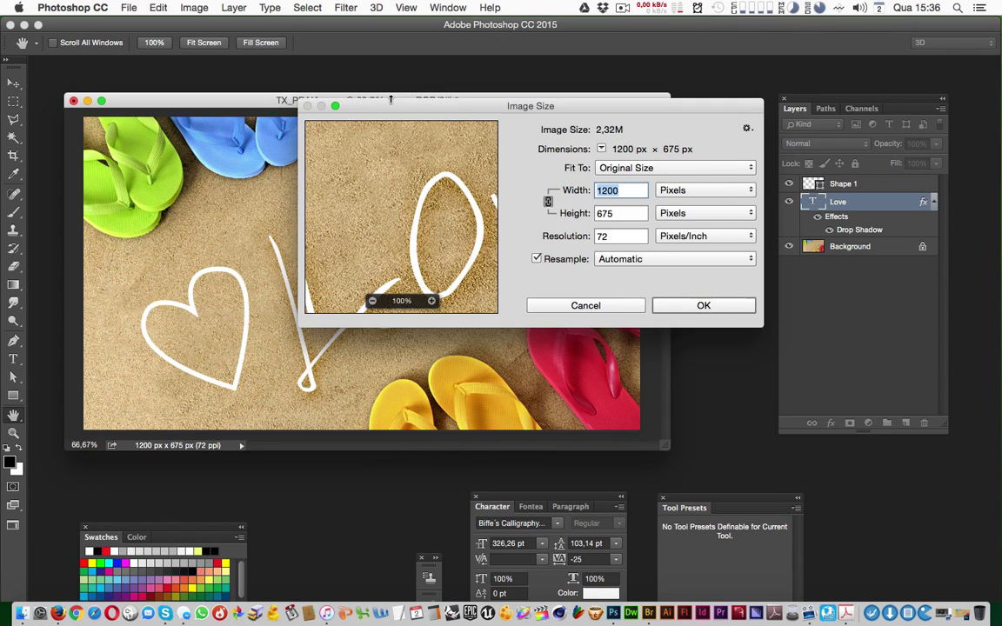
{"action": "left_click", "coordinate": [632, 193]}
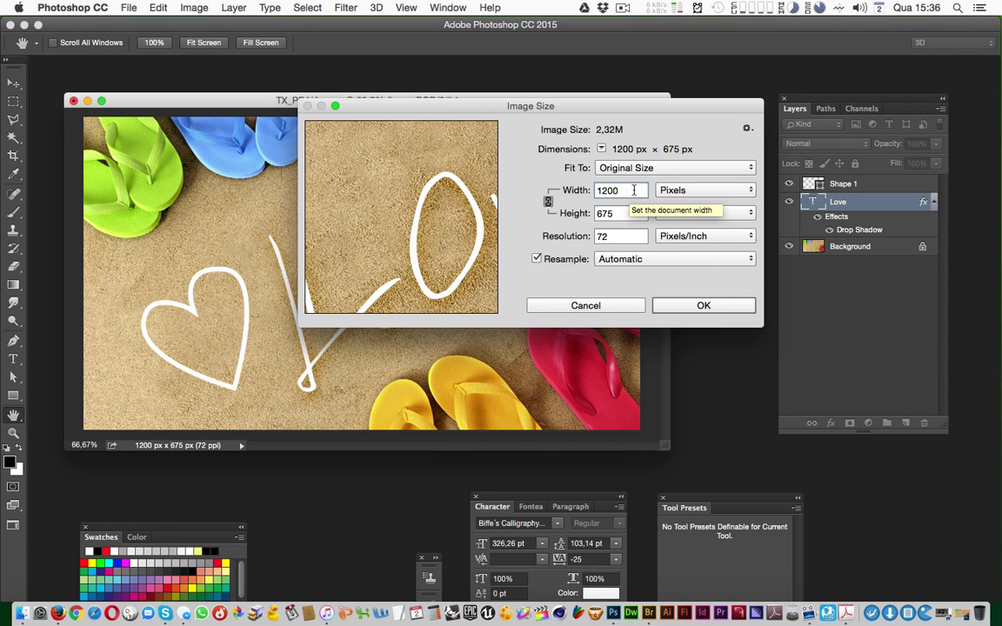
{"action": "double_click", "coordinate": [610, 190]}
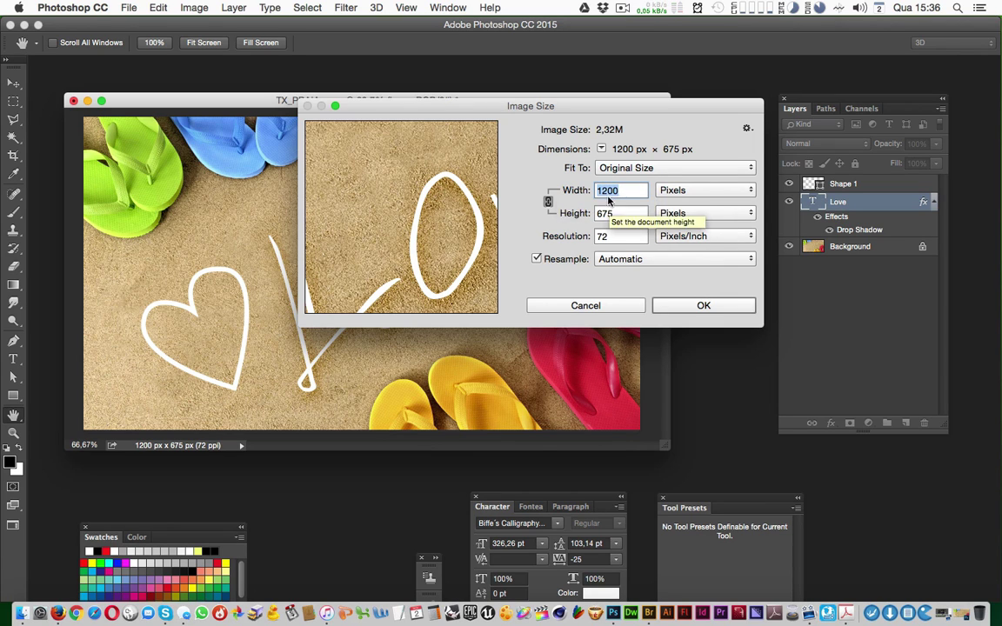
{"action": "key", "text": "Tab"}
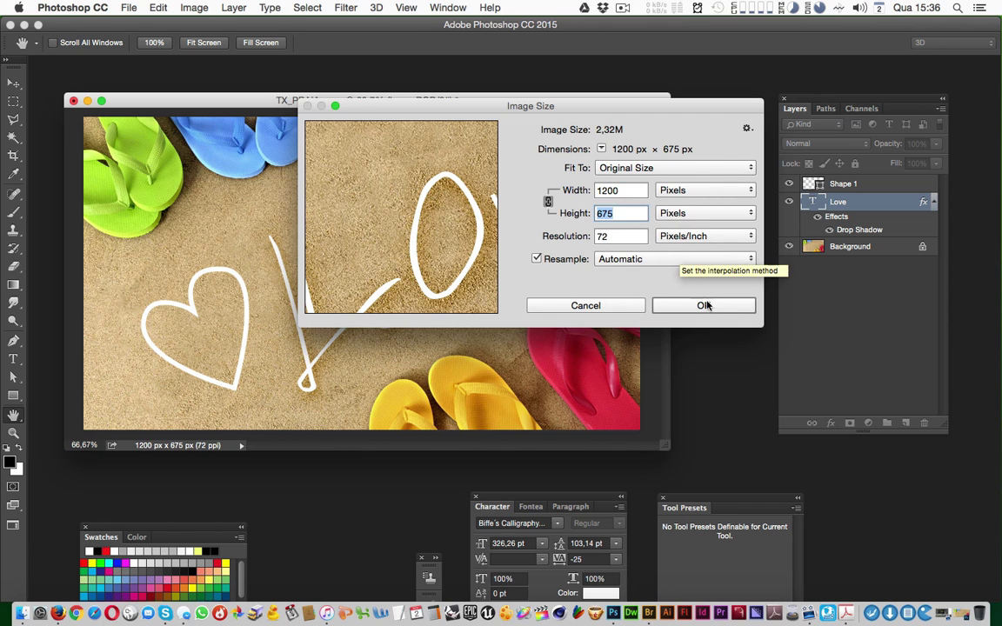
{"action": "left_click", "coordinate": [585, 305]}
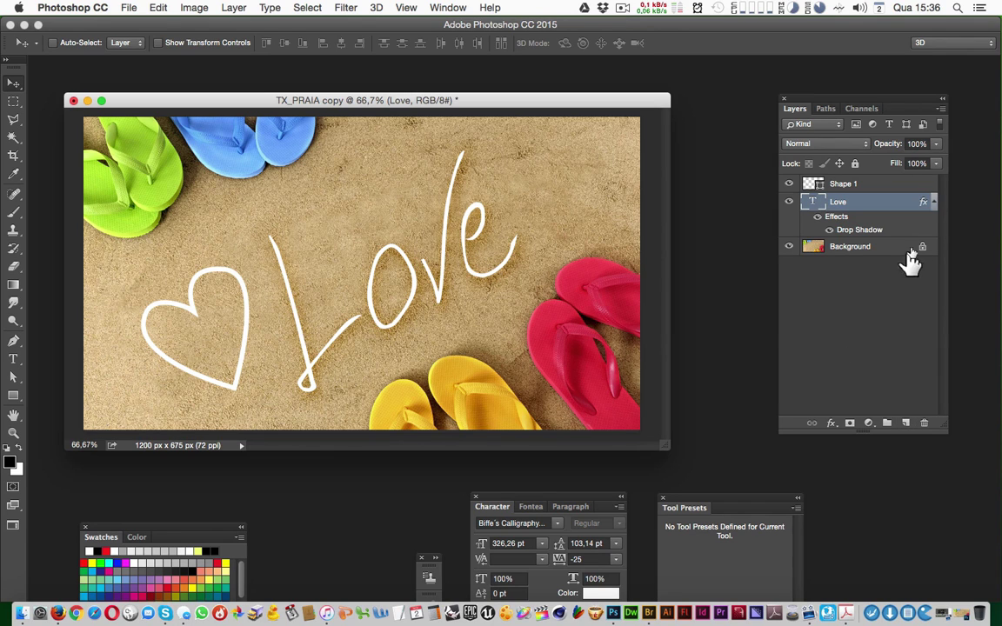
Rename the heart's shape layer as CORACAO
{"action": "left_click", "coordinate": [904, 317]}
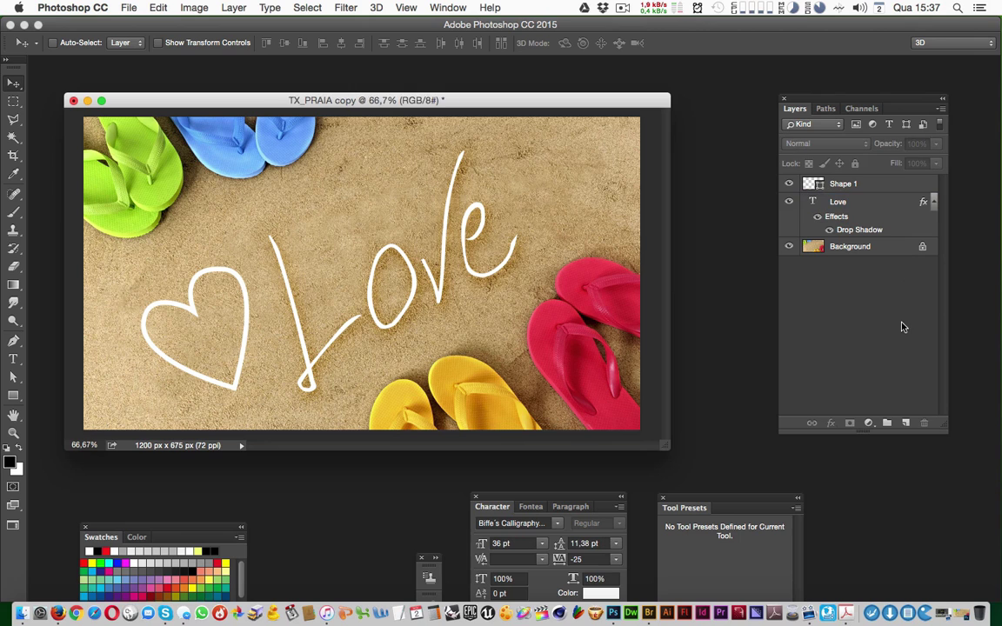
{"action": "left_click_drag", "start_coordinate": [566, 102], "coordinate": [561, 103]}
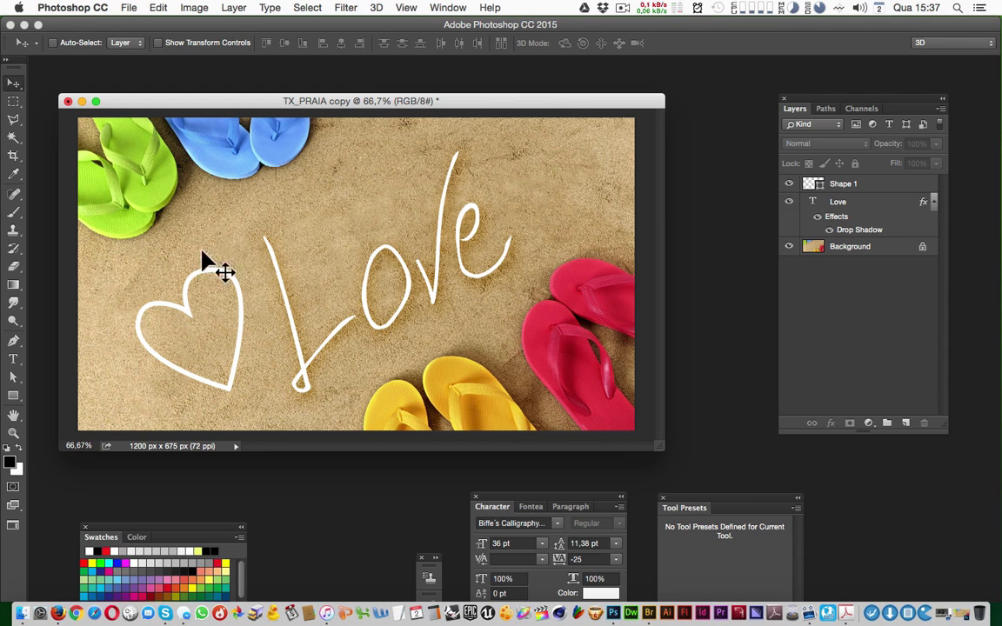
{"action": "left_click", "coordinate": [409, 320]}
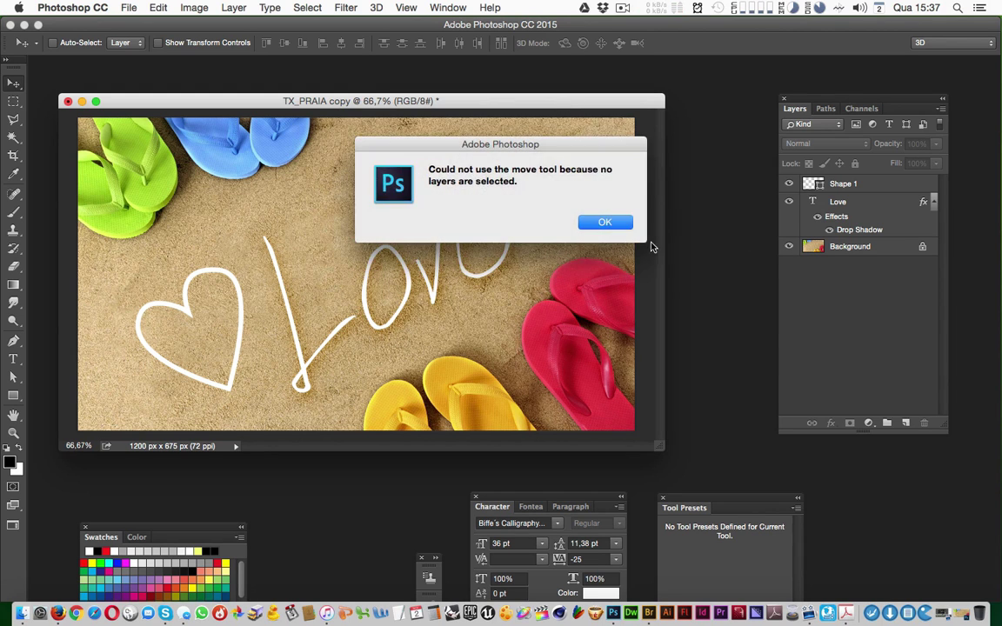
{"action": "left_click", "coordinate": [602, 221]}
{"action": "double_click", "coordinate": [848, 186]}
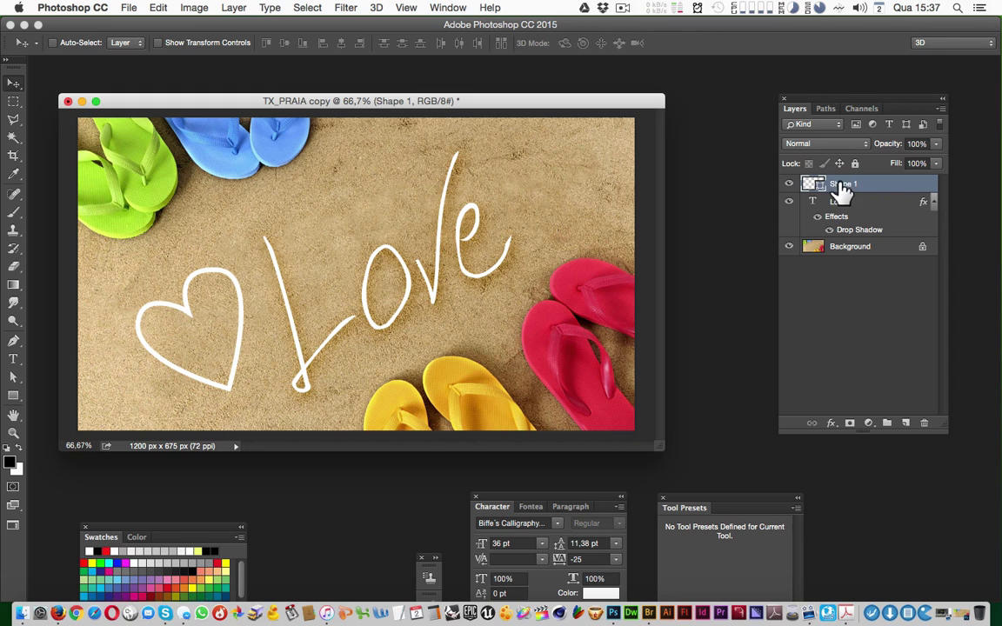
{"action": "type", "text": "CORACAO"}
{"action": "key", "text": "Return"}
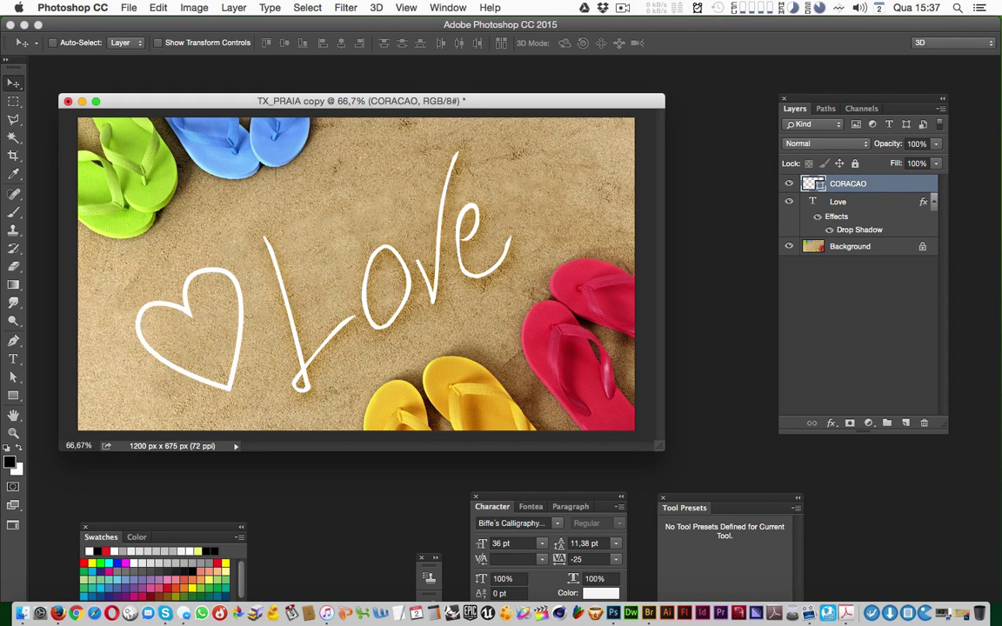
Move the Love text slightly up and to the right, and move the heart slightly down
{"action": "left_click", "coordinate": [914, 206]}
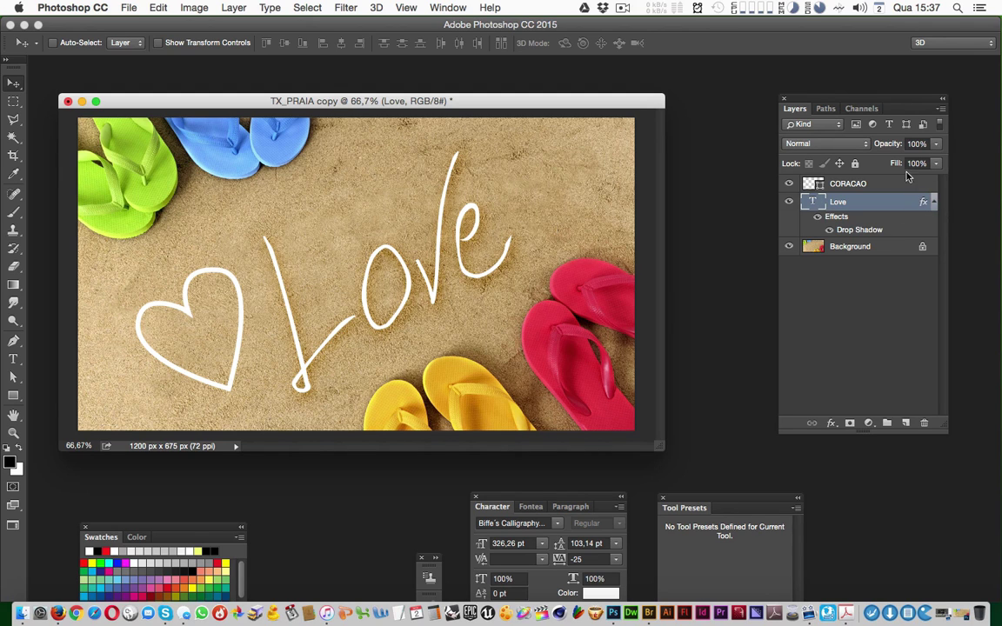
{"action": "left_click", "coordinate": [934, 201]}
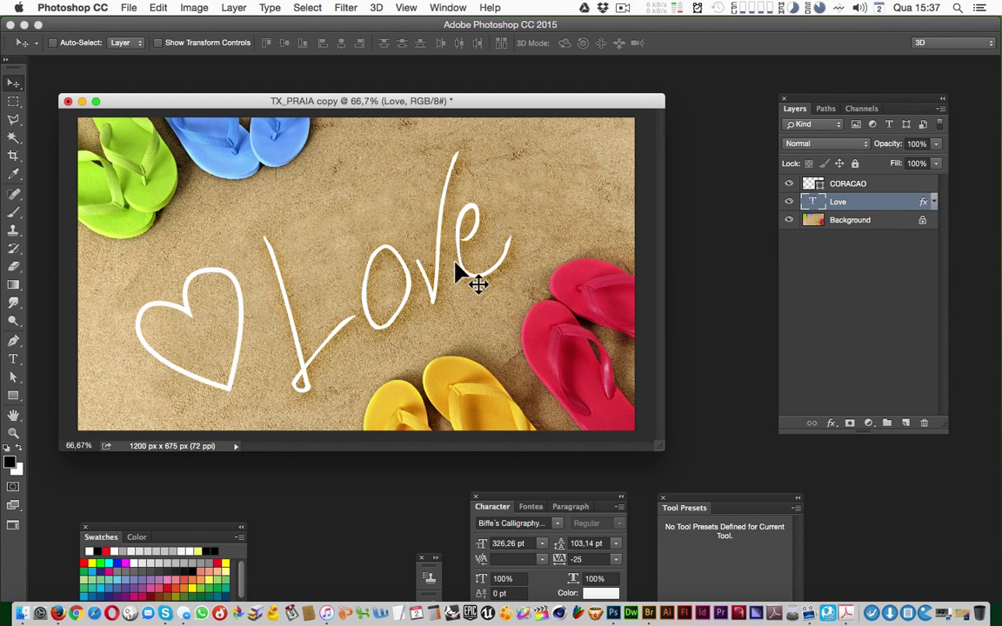
{"action": "left_click_drag", "start_coordinate": [434, 296], "coordinate": [446, 291]}
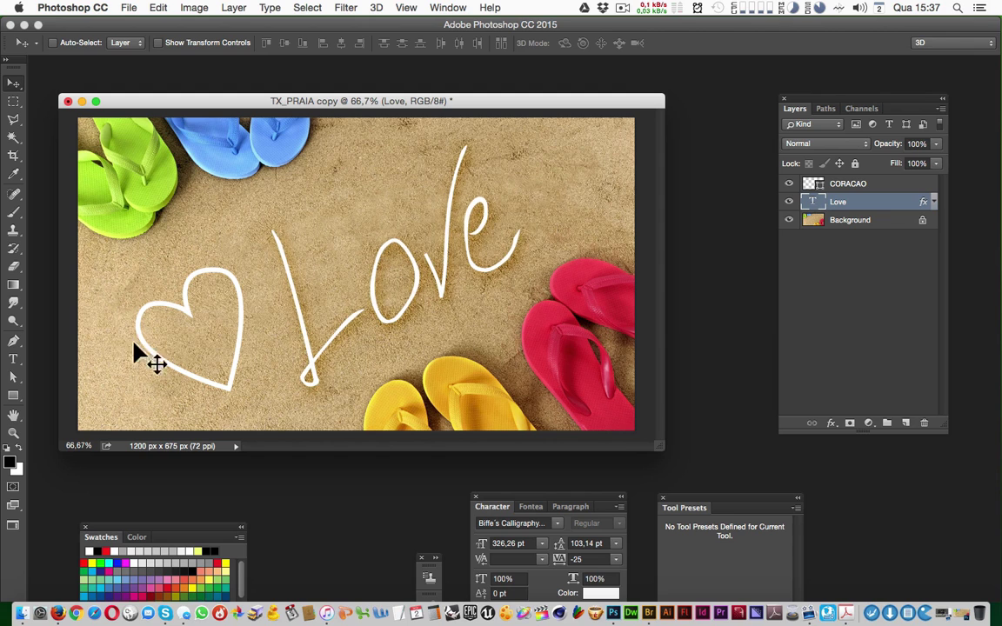
{"action": "left_click", "coordinate": [895, 185]}
{"action": "left_click_drag", "start_coordinate": [264, 334], "coordinate": [264, 340]}
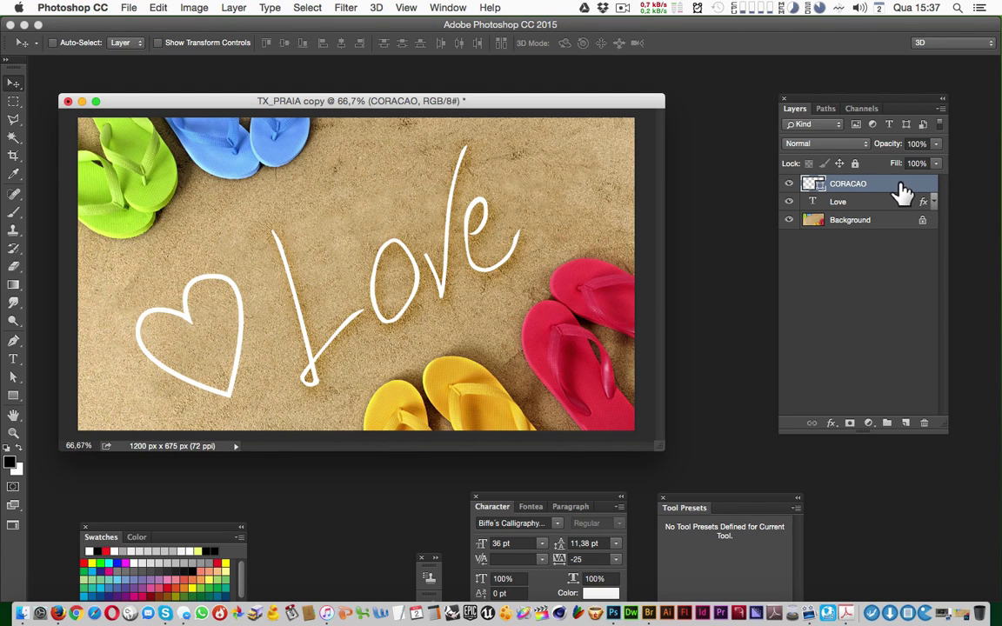
Turn off the Love layer's Drop Shadow in its layer style and arrange the windows so the lettering stays visible
{"action": "left_click", "coordinate": [870, 202]}
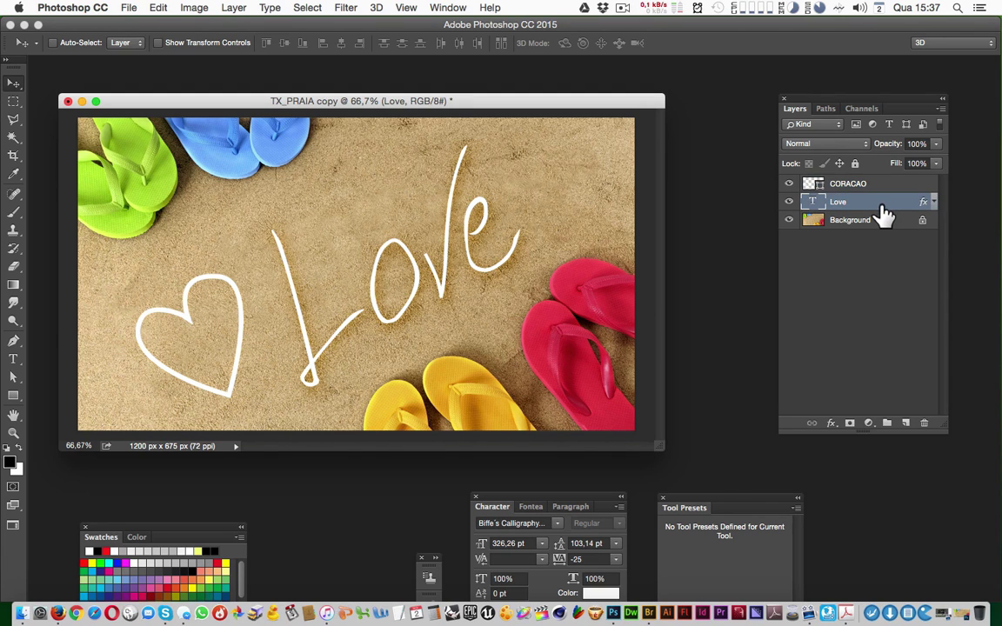
{"action": "double_click", "coordinate": [881, 209]}
{"action": "left_click_drag", "start_coordinate": [562, 198], "coordinate": [387, 160]}
{"action": "left_click", "coordinate": [289, 418]}
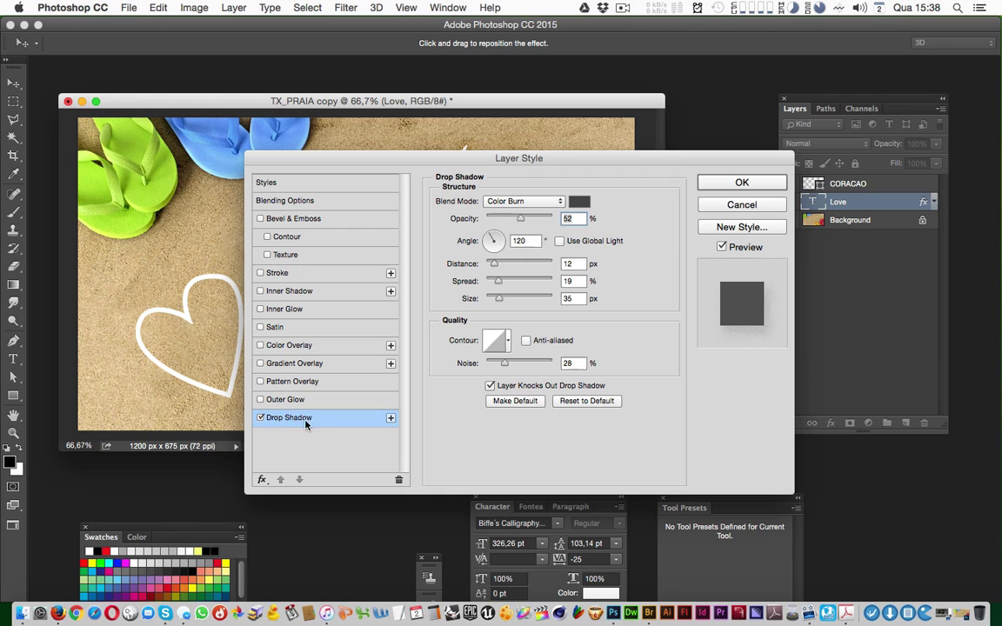
{"action": "left_click", "coordinate": [260, 417]}
{"action": "left_click_drag", "start_coordinate": [410, 158], "coordinate": [642, 277]}
{"action": "left_click_drag", "start_coordinate": [423, 101], "coordinate": [391, 70]}
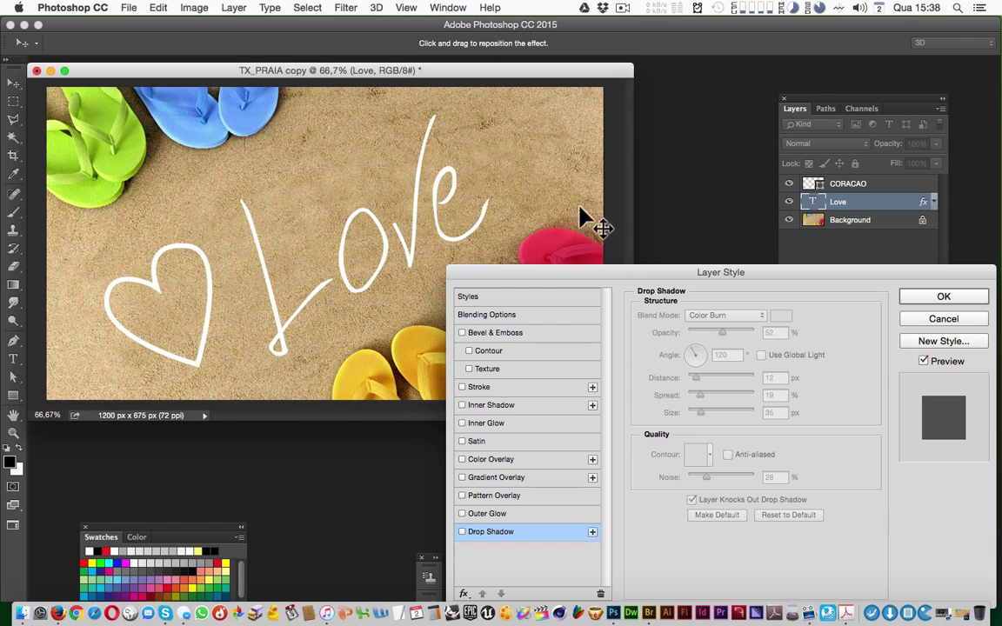
{"action": "left_click_drag", "start_coordinate": [599, 277], "coordinate": [594, 267]}
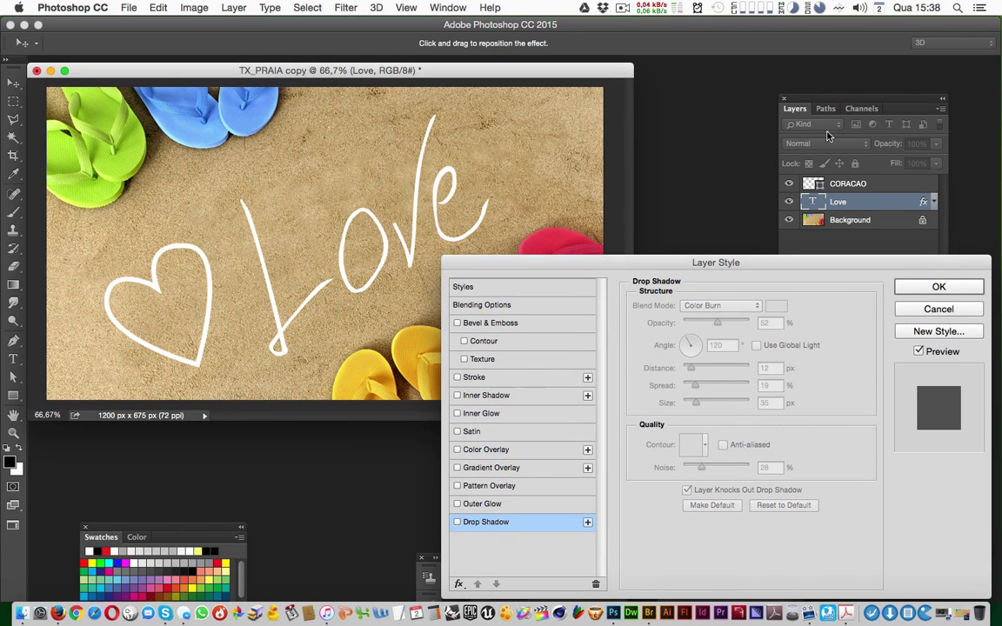
{"action": "left_click_drag", "start_coordinate": [841, 104], "coordinate": [855, 77]}
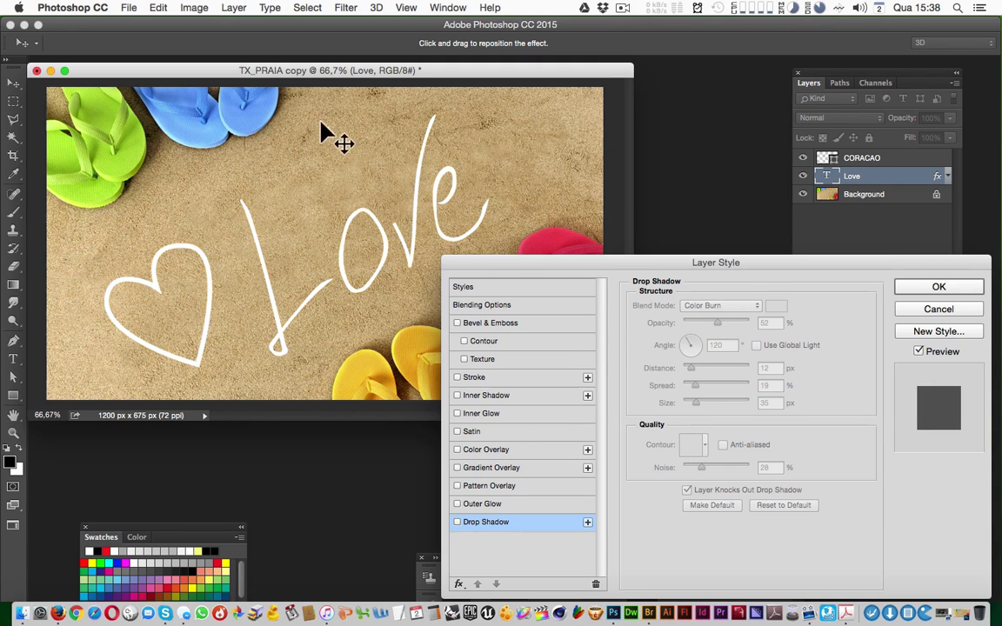
{"action": "left_click_drag", "start_coordinate": [288, 70], "coordinate": [291, 70]}
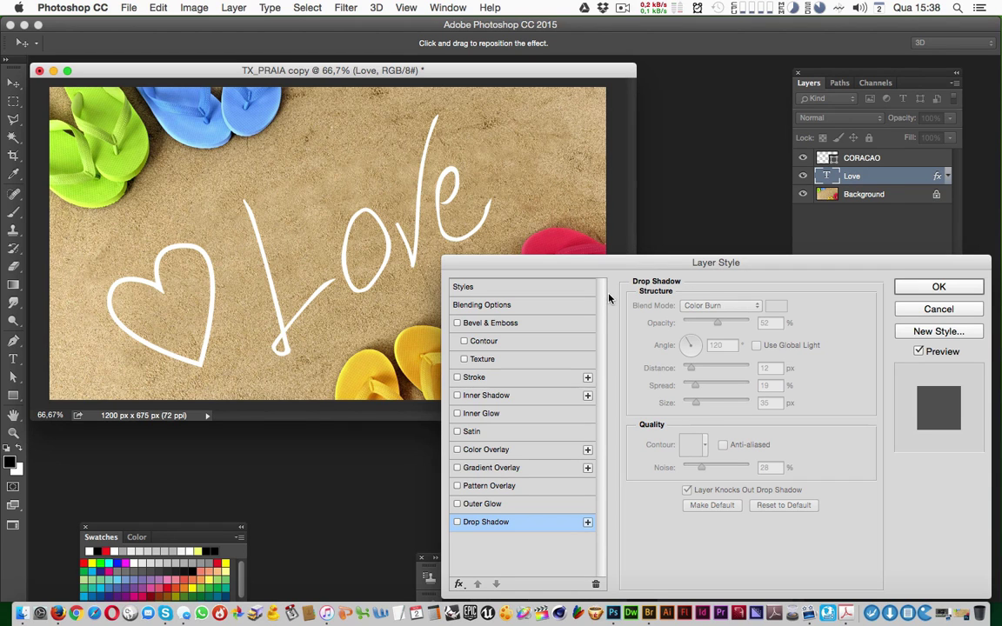
Set the Love layer's Fill Opacity to 0% in its blending options
{"action": "left_click", "coordinate": [526, 307]}
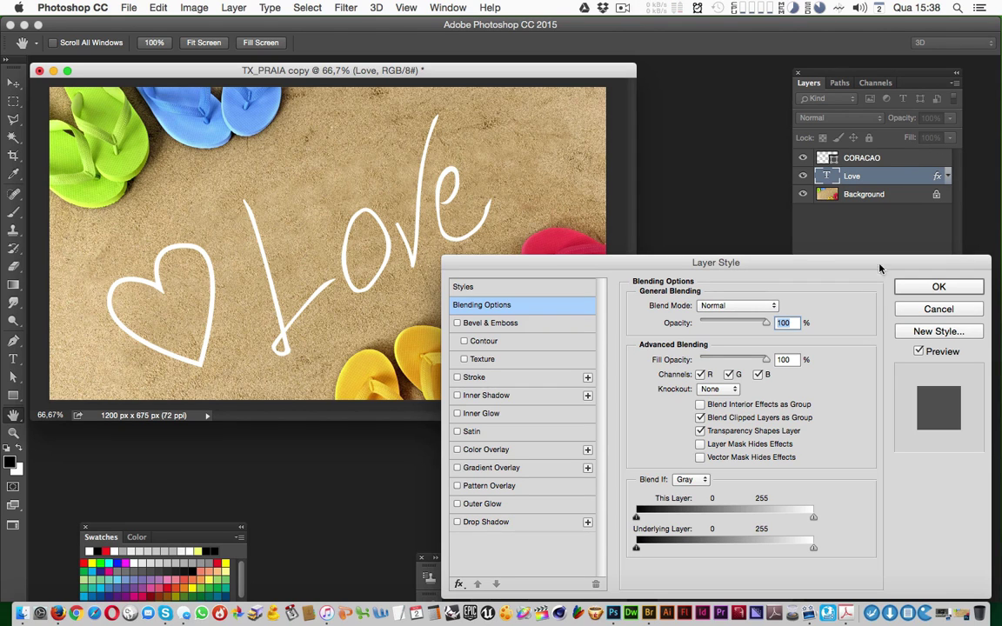
{"action": "left_click_drag", "start_coordinate": [766, 359], "coordinate": [737, 359]}
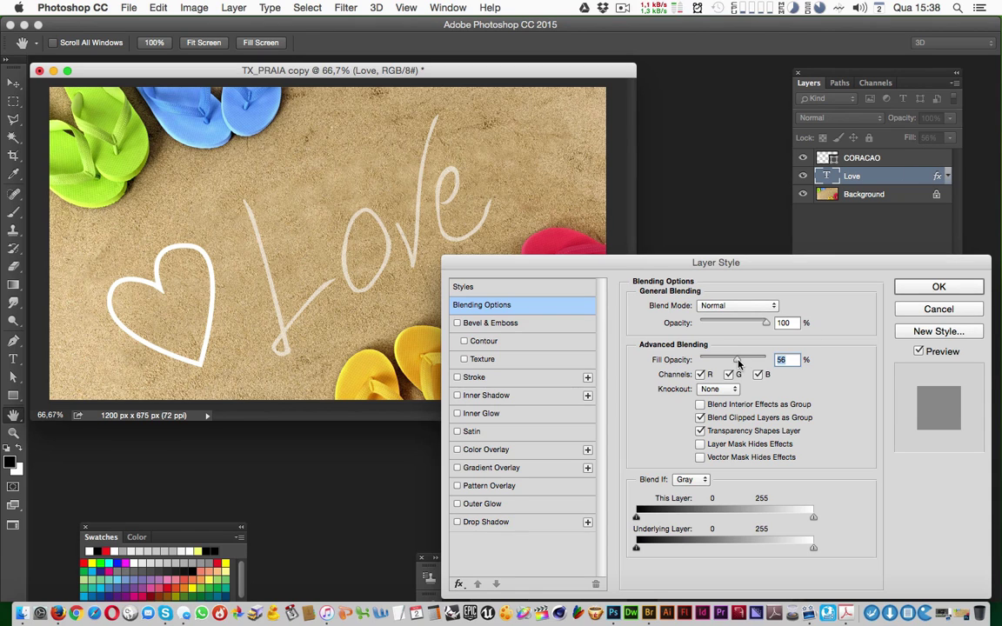
{"action": "left_click_drag", "start_coordinate": [737, 360], "coordinate": [670, 358]}
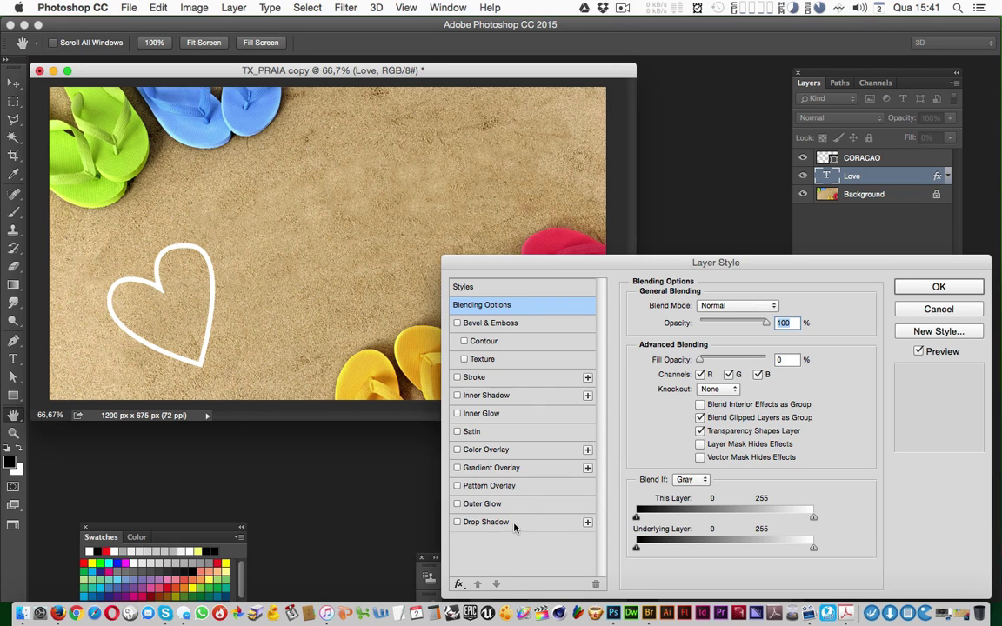
Enable the Love layer's Drop Shadow with the Color Burn blend mode
{"action": "left_click", "coordinate": [496, 523]}
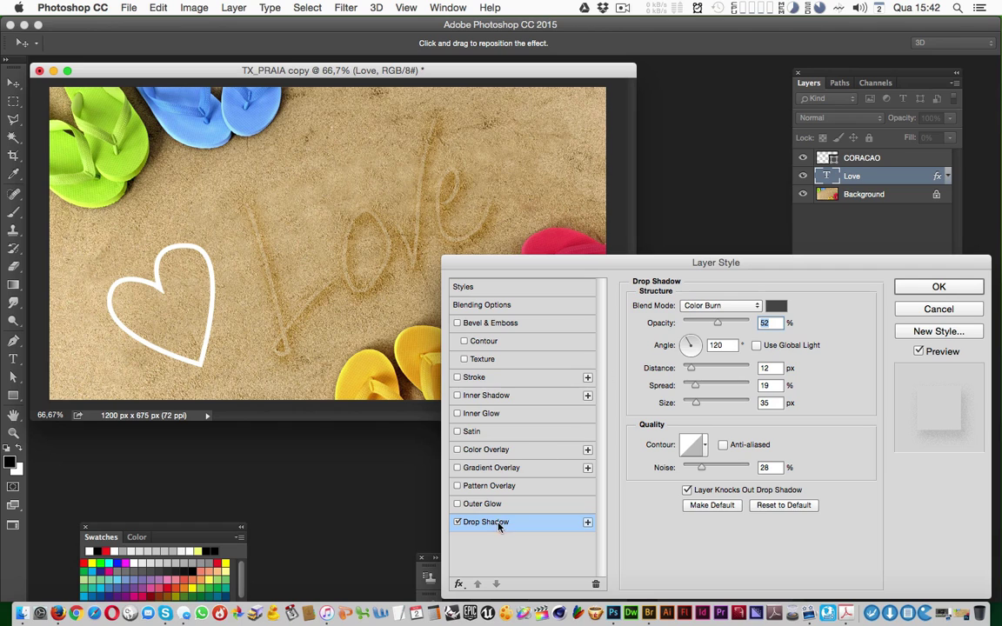
{"action": "left_click", "coordinate": [736, 308]}
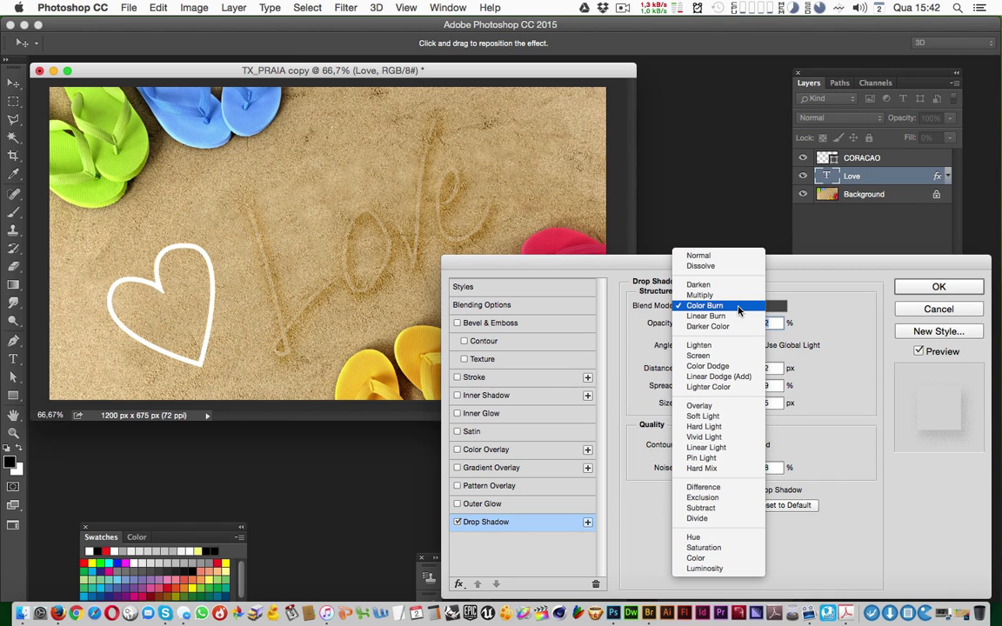
{"action": "left_click", "coordinate": [738, 308]}
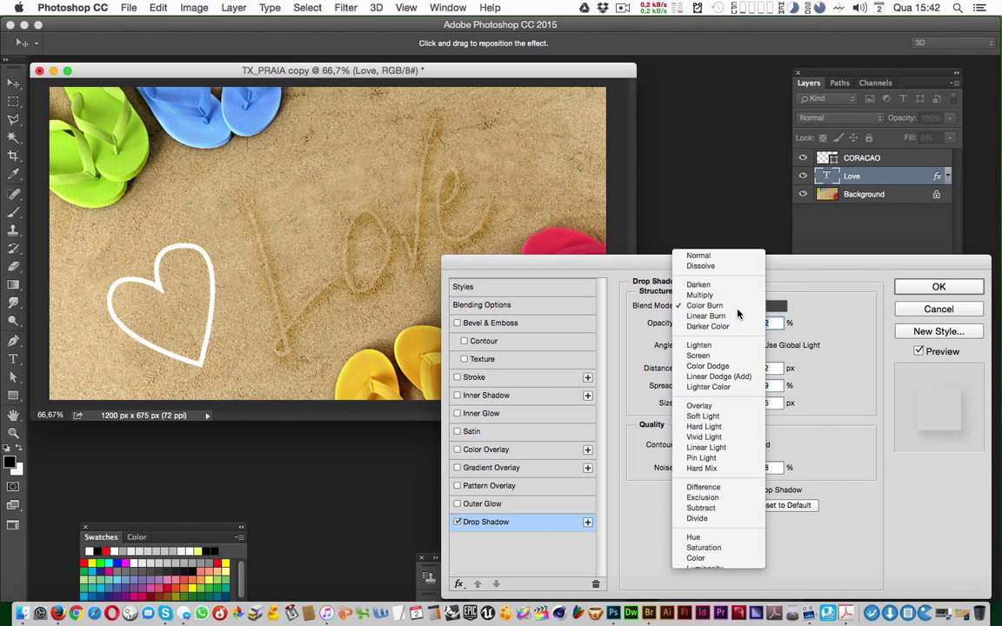
{"action": "left_click", "coordinate": [749, 308]}
{"action": "left_click", "coordinate": [855, 307]}
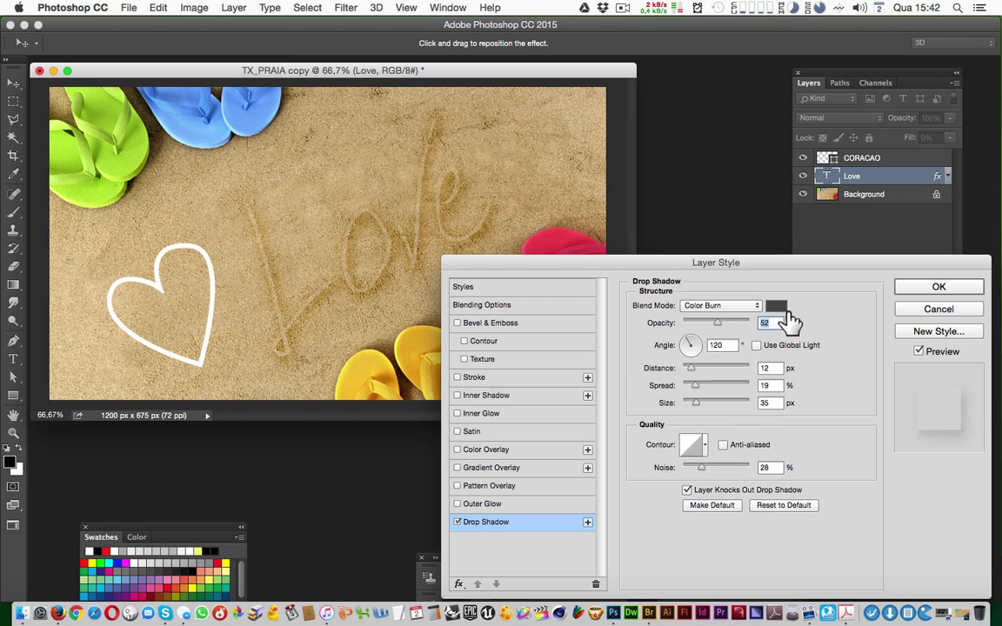
Review the Drop Shadow's colour, opacity, angle, distance, spread, size and noise settings on the Love layer
{"action": "left_click", "coordinate": [779, 307]}
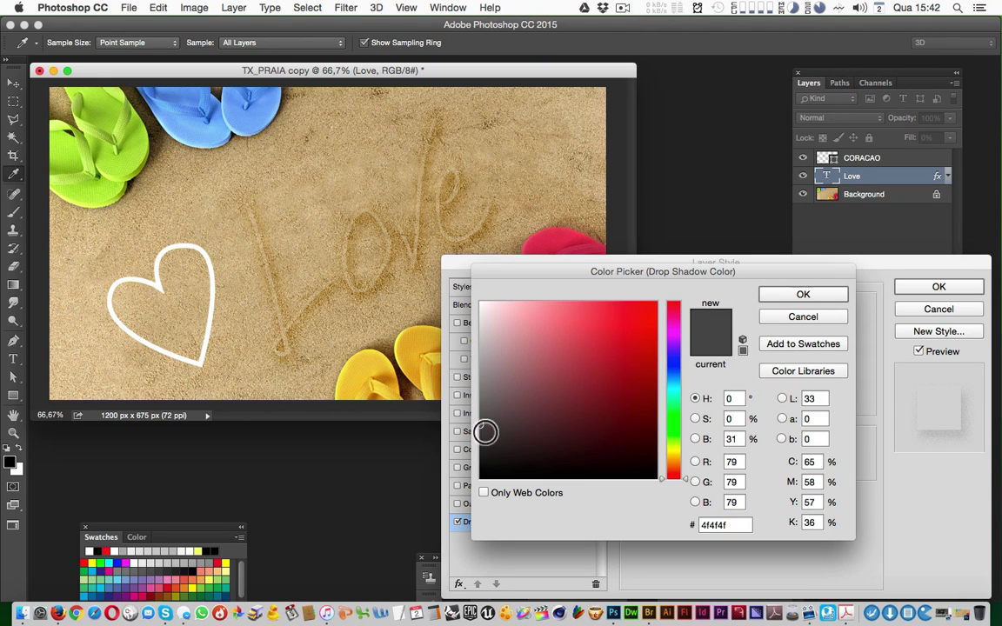
{"action": "left_click", "coordinate": [813, 318]}
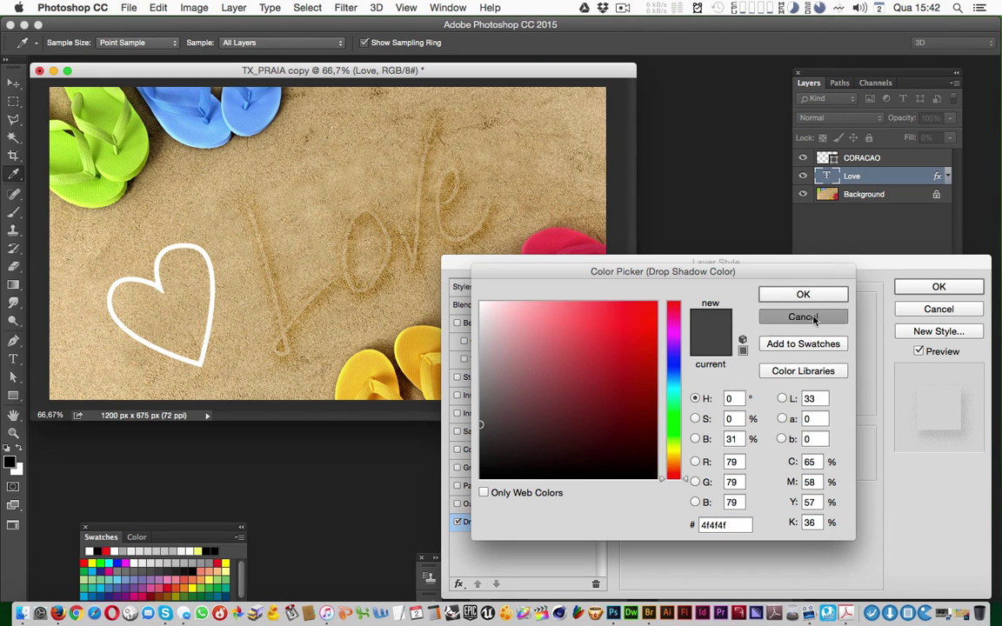
{"action": "double_click", "coordinate": [775, 322]}
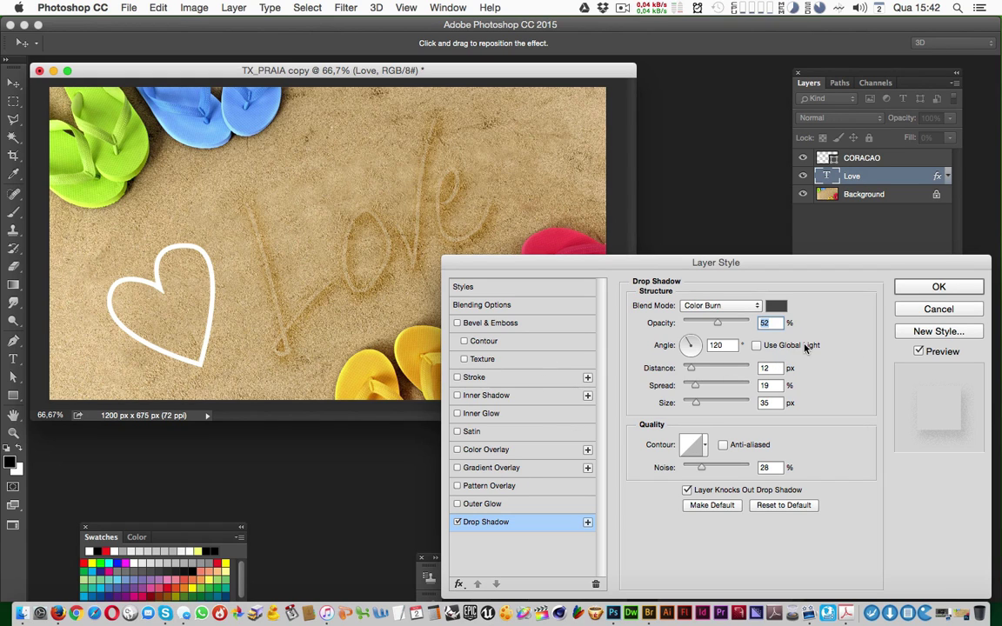
{"action": "left_click", "coordinate": [725, 345]}
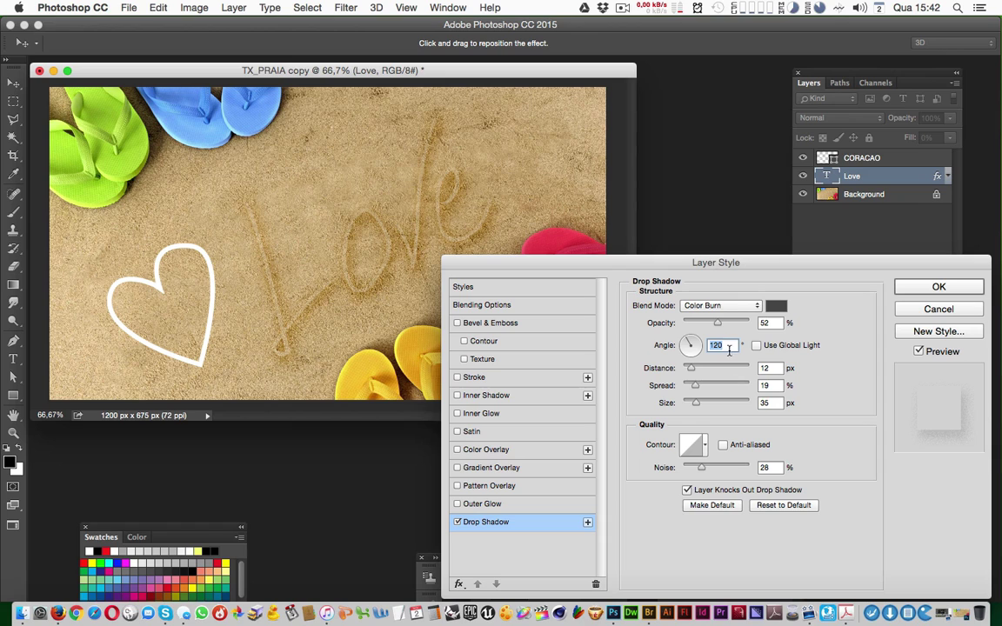
{"action": "left_click", "coordinate": [780, 367]}
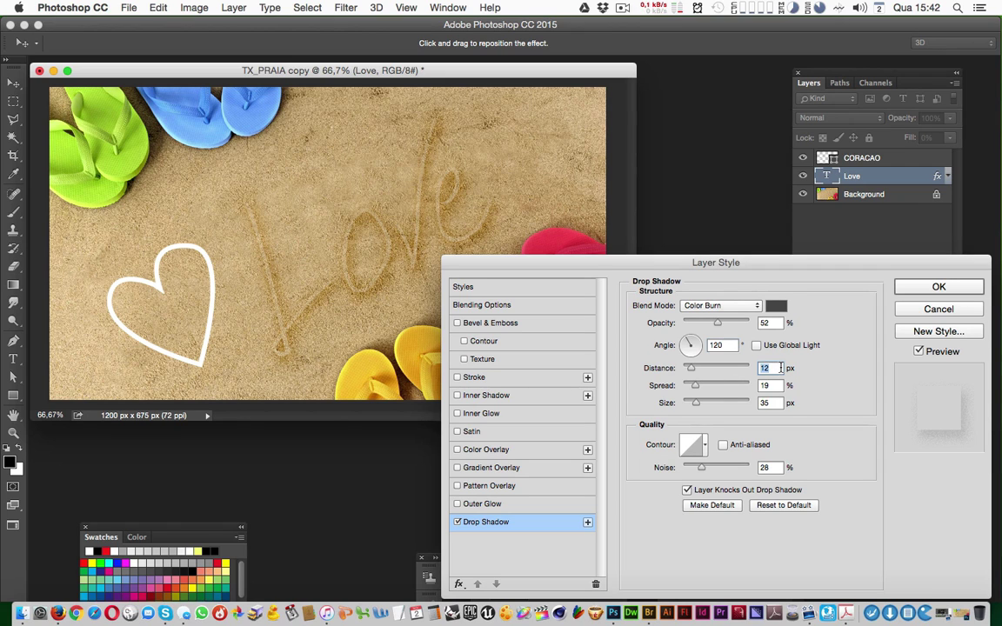
{"action": "left_click", "coordinate": [775, 385]}
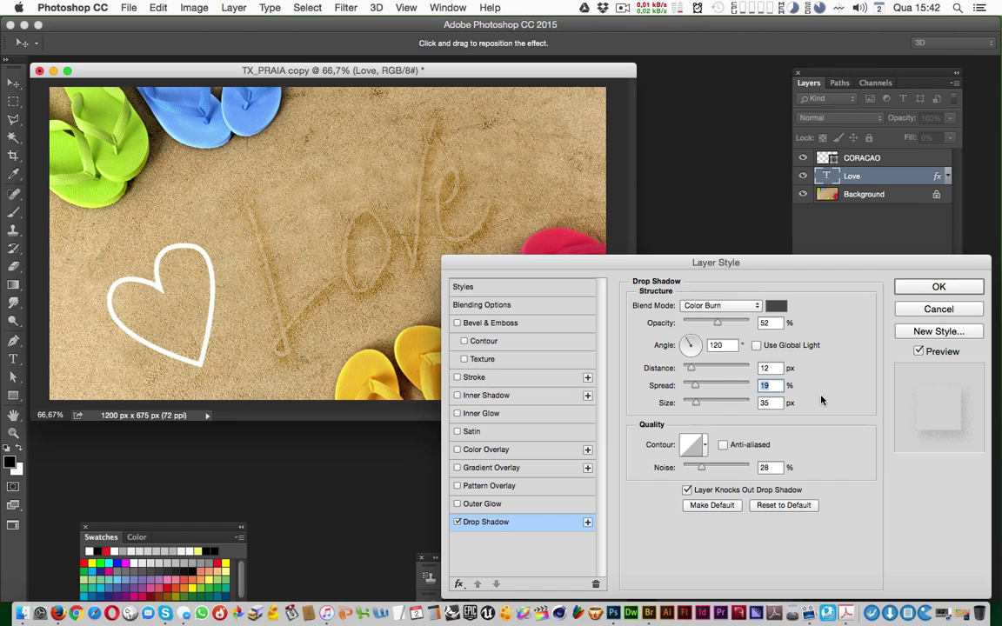
{"action": "left_click", "coordinate": [777, 403]}
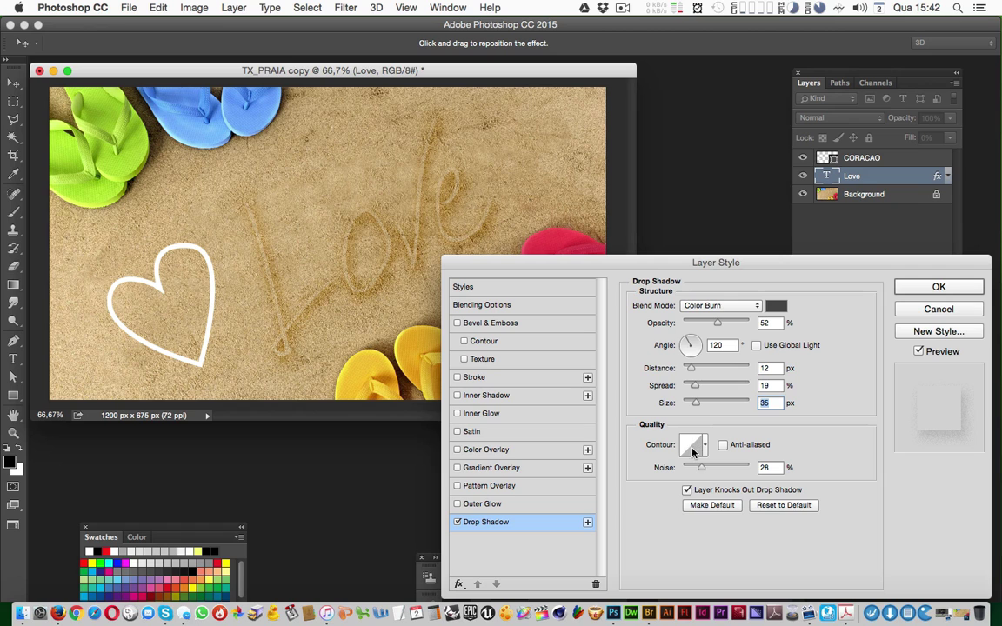
{"action": "double_click", "coordinate": [777, 467]}
{"action": "double_click", "coordinate": [774, 322]}
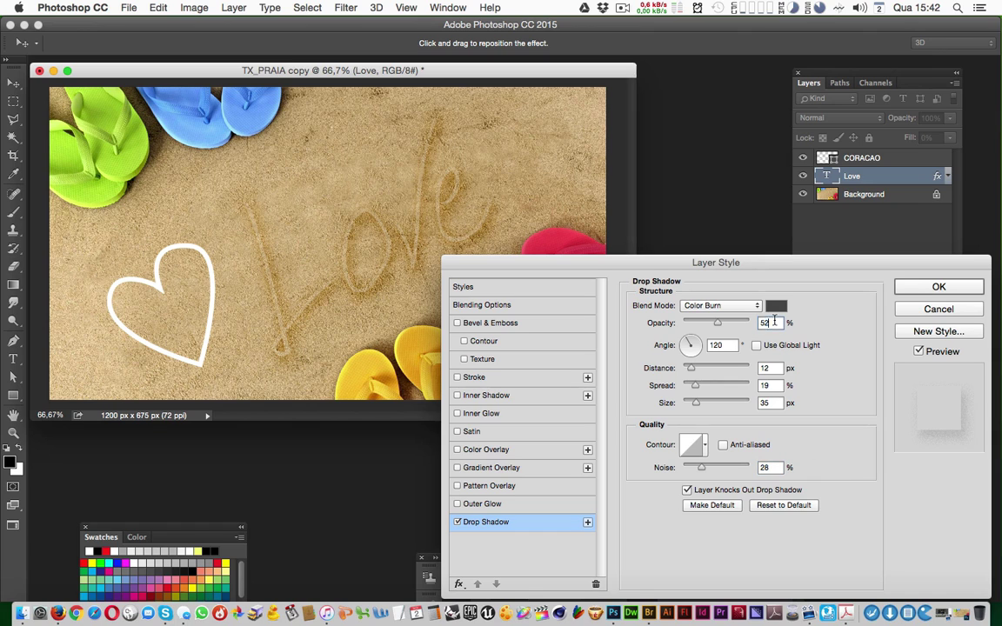
{"action": "double_click", "coordinate": [780, 370]}
{"action": "double_click", "coordinate": [781, 388]}
{"action": "double_click", "coordinate": [777, 403]}
{"action": "double_click", "coordinate": [774, 470]}
{"action": "left_click", "coordinate": [409, 248]}
Enable Inner Shadow on the Love layer, switching it off and on to compare the lettering
{"action": "left_click", "coordinate": [484, 401]}
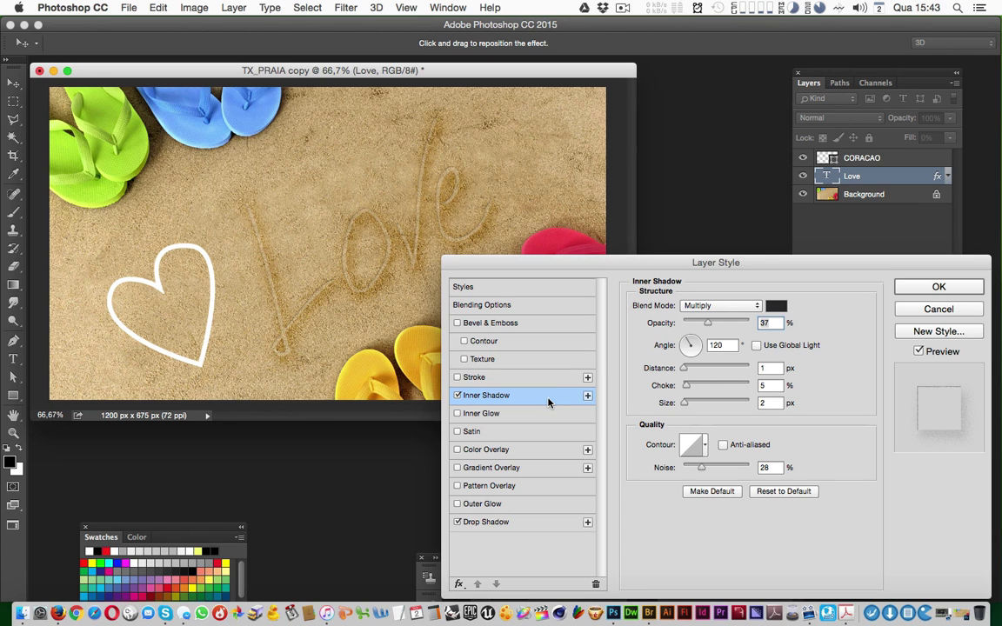
{"action": "left_click", "coordinate": [457, 397]}
{"action": "left_click", "coordinate": [457, 395]}
{"action": "left_click", "coordinate": [457, 396]}
{"action": "left_click", "coordinate": [457, 396]}
Examine the Inner Shadow's colour code, angle, distance, size and noise settings, leaving the colour picker without changes
{"action": "left_click", "coordinate": [776, 307]}
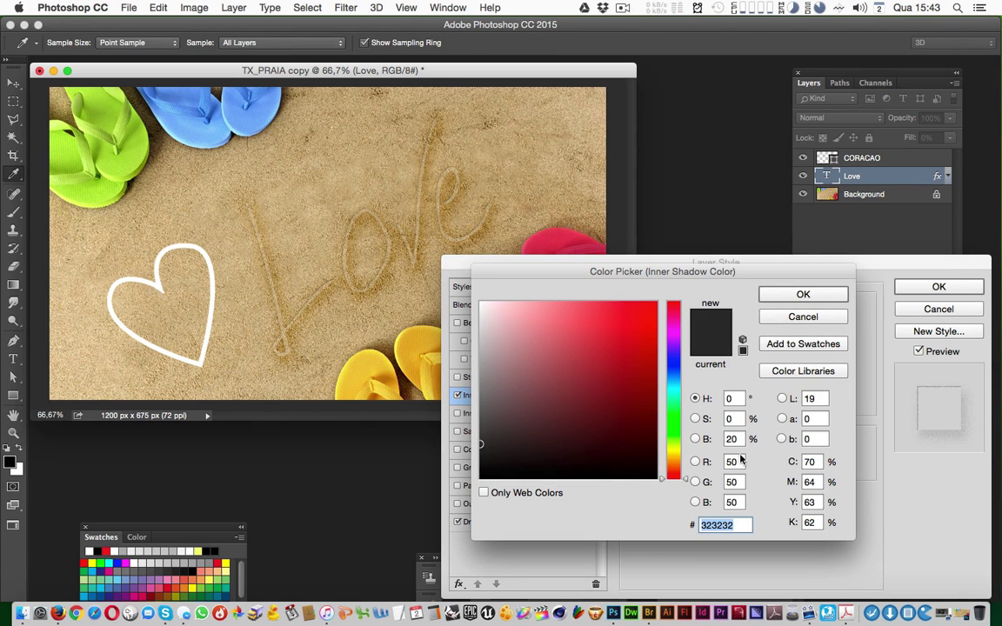
{"action": "left_click", "coordinate": [734, 534]}
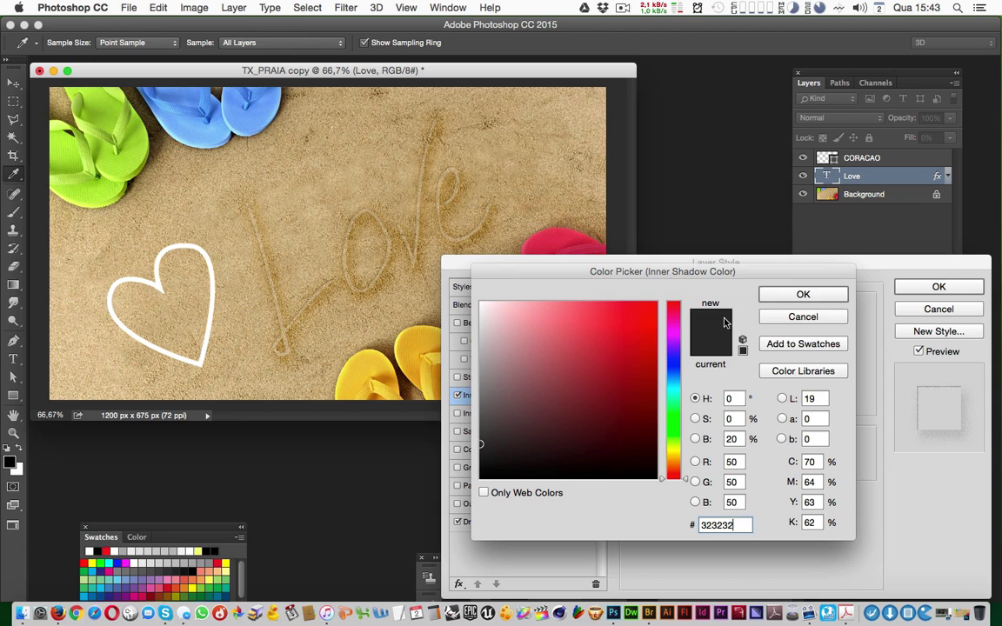
{"action": "left_click", "coordinate": [695, 526]}
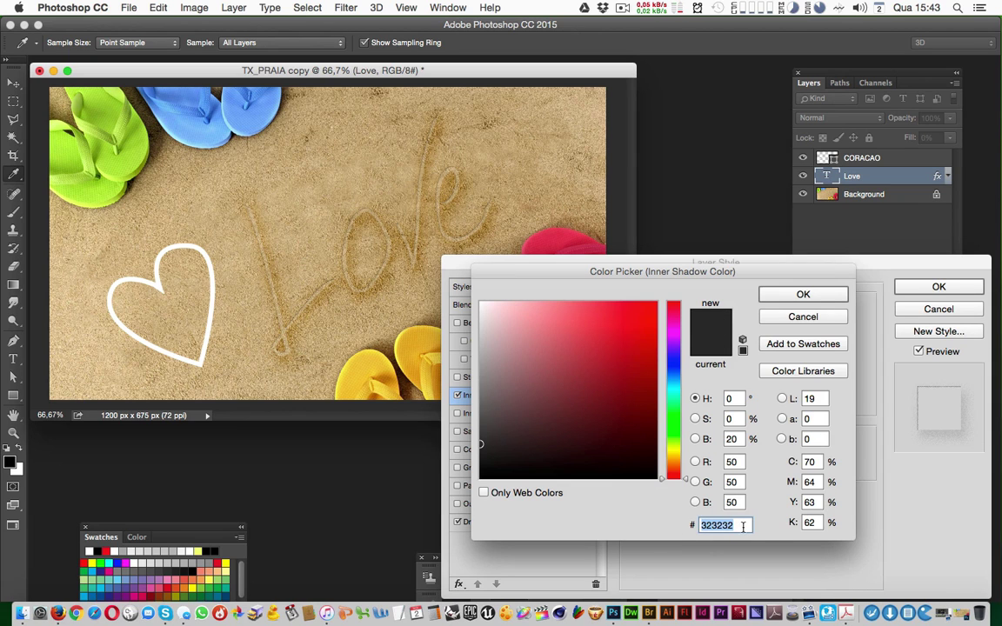
{"action": "left_click", "coordinate": [803, 316]}
{"action": "left_click", "coordinate": [776, 306]}
{"action": "left_click", "coordinate": [803, 317]}
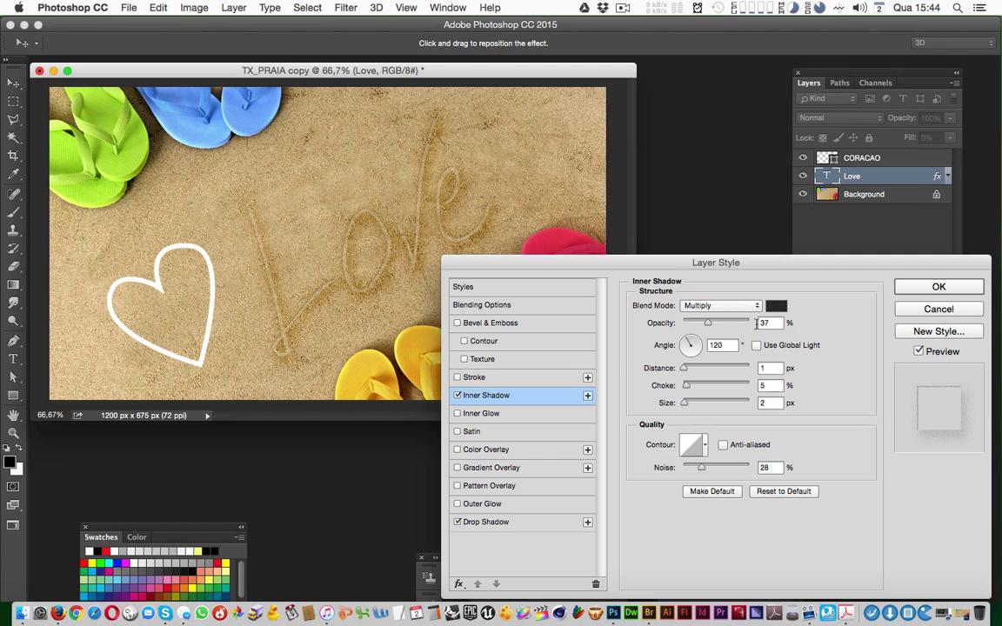
{"action": "left_click", "coordinate": [725, 346]}
{"action": "double_click", "coordinate": [726, 346]}
{"action": "key", "text": "Tab"}
{"action": "left_click", "coordinate": [774, 403]}
{"action": "left_click", "coordinate": [776, 470]}
{"action": "left_click", "coordinate": [521, 398]}
Enable Outer Glow on the Love layer and review its blend mode, opacity, noise, glow colour, spread, size and range
{"action": "left_click", "coordinate": [510, 504]}
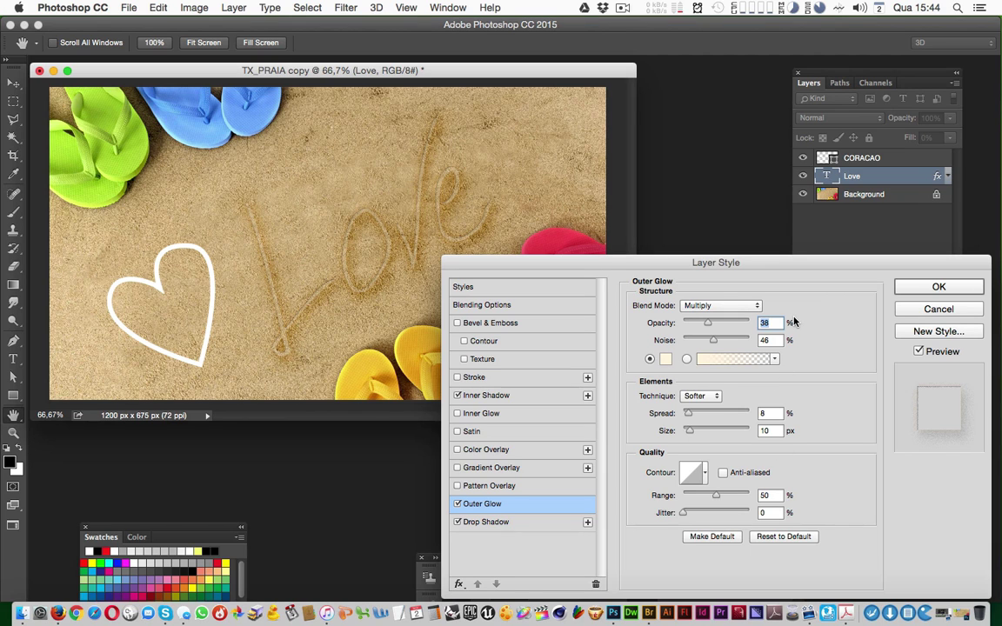
{"action": "left_click", "coordinate": [733, 311]}
{"action": "left_click", "coordinate": [657, 311]}
{"action": "left_click", "coordinate": [776, 324]}
{"action": "double_click", "coordinate": [780, 341]}
{"action": "left_click", "coordinate": [666, 360]}
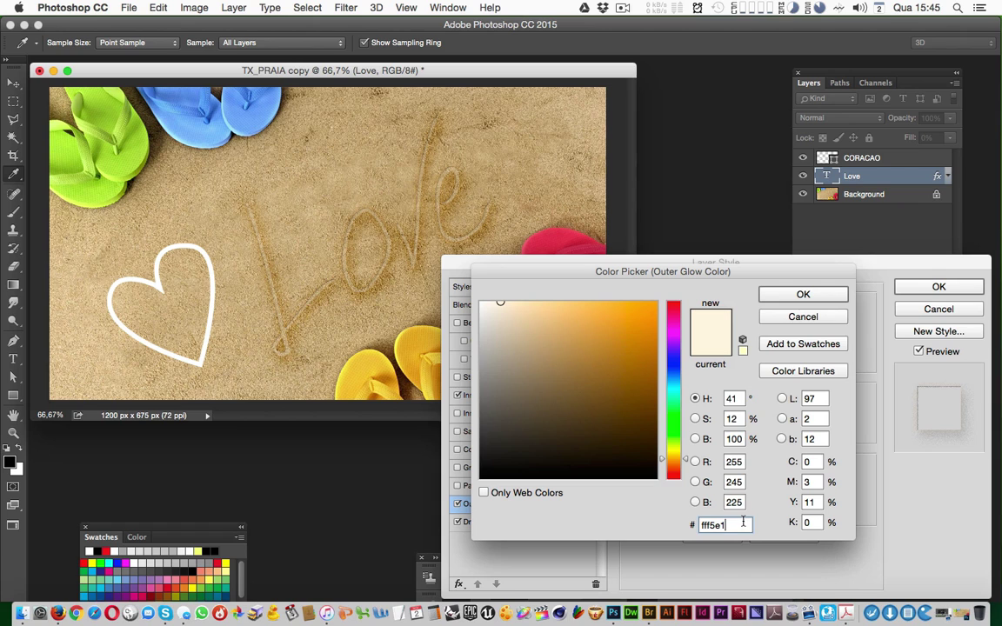
{"action": "left_click_drag", "start_coordinate": [743, 524], "coordinate": [689, 526]}
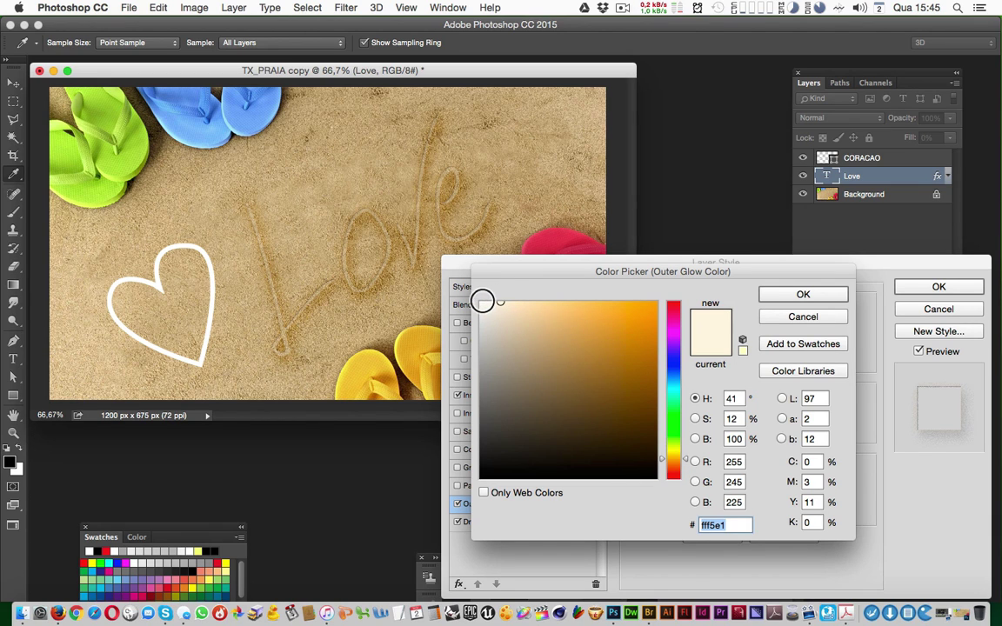
{"action": "left_click", "coordinate": [788, 318]}
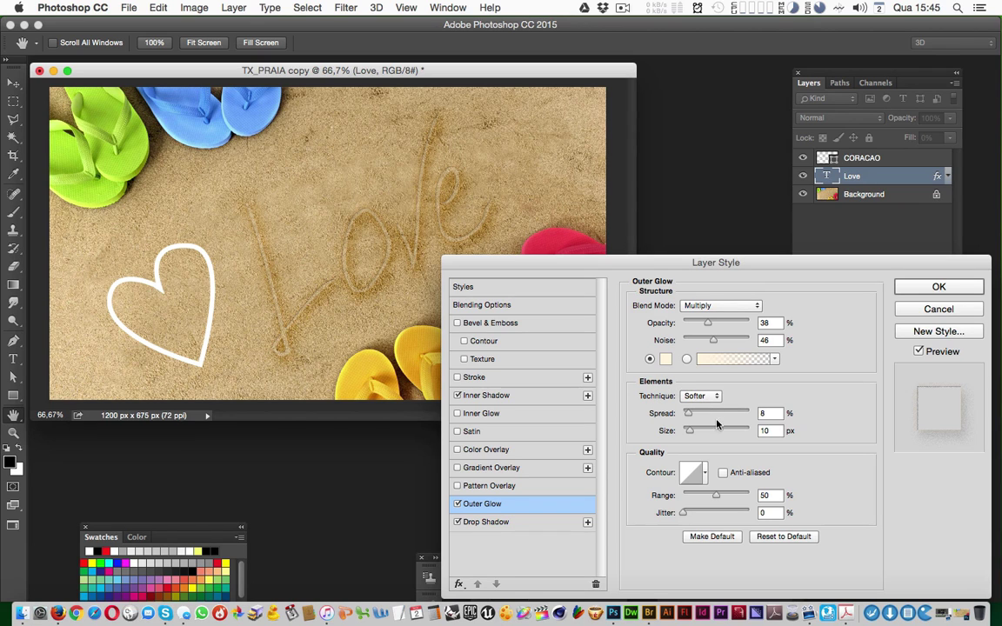
{"action": "double_click", "coordinate": [773, 414]}
{"action": "double_click", "coordinate": [773, 430]}
{"action": "double_click", "coordinate": [773, 495]}
Switch the Outer Glow off and on repeatedly to compare its effect on the Love lettering
{"action": "left_click", "coordinate": [457, 505]}
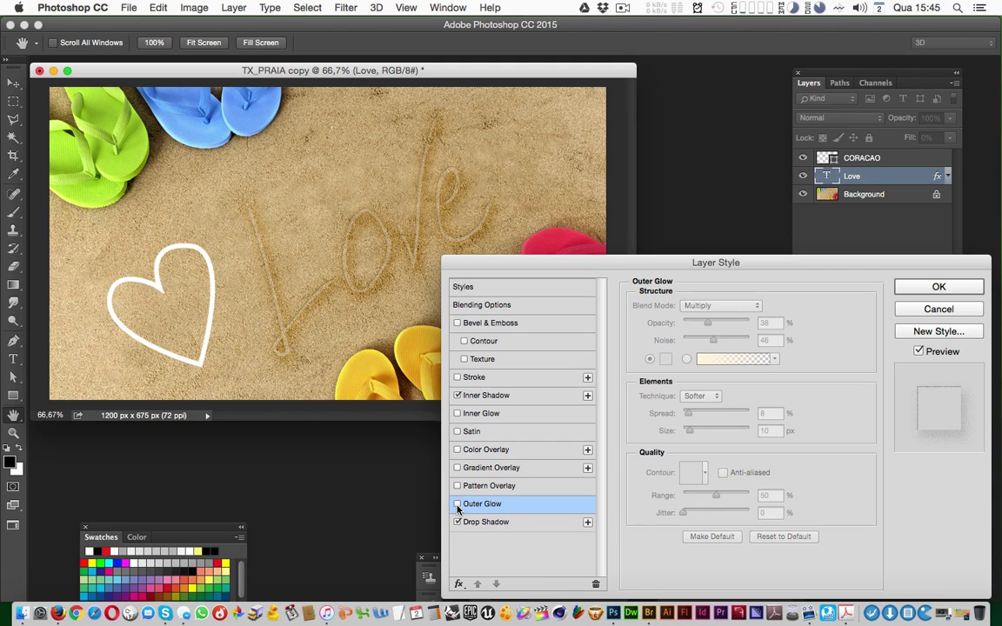
{"action": "left_click", "coordinate": [456, 505]}
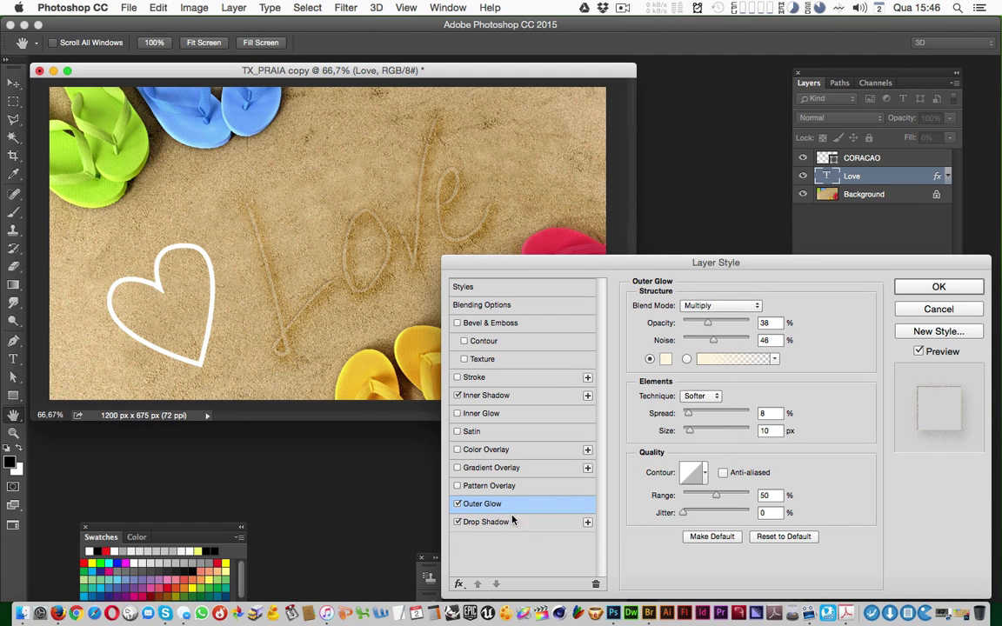
{"action": "left_click", "coordinate": [459, 505]}
{"action": "left_click", "coordinate": [459, 506]}
{"action": "left_click", "coordinate": [458, 505]}
{"action": "left_click", "coordinate": [458, 506]}
Enable Inner Glow on the Love layer, toggling it to compare the lettering with and without the effect
{"action": "left_click", "coordinate": [512, 420]}
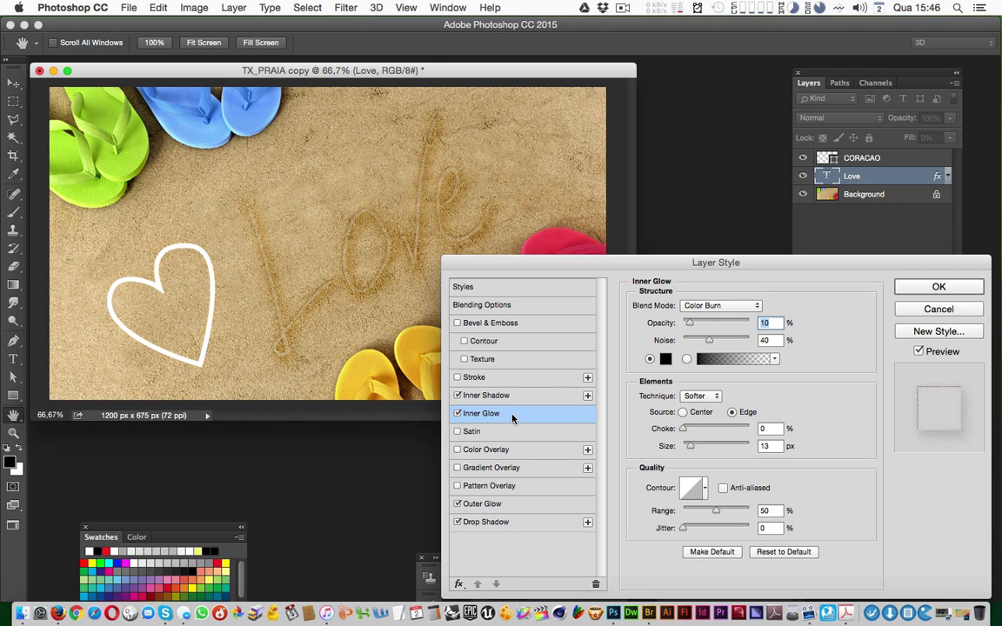
{"action": "left_click", "coordinate": [458, 414]}
{"action": "left_click", "coordinate": [457, 414]}
{"action": "left_click", "coordinate": [458, 414]}
{"action": "left_click", "coordinate": [457, 414]}
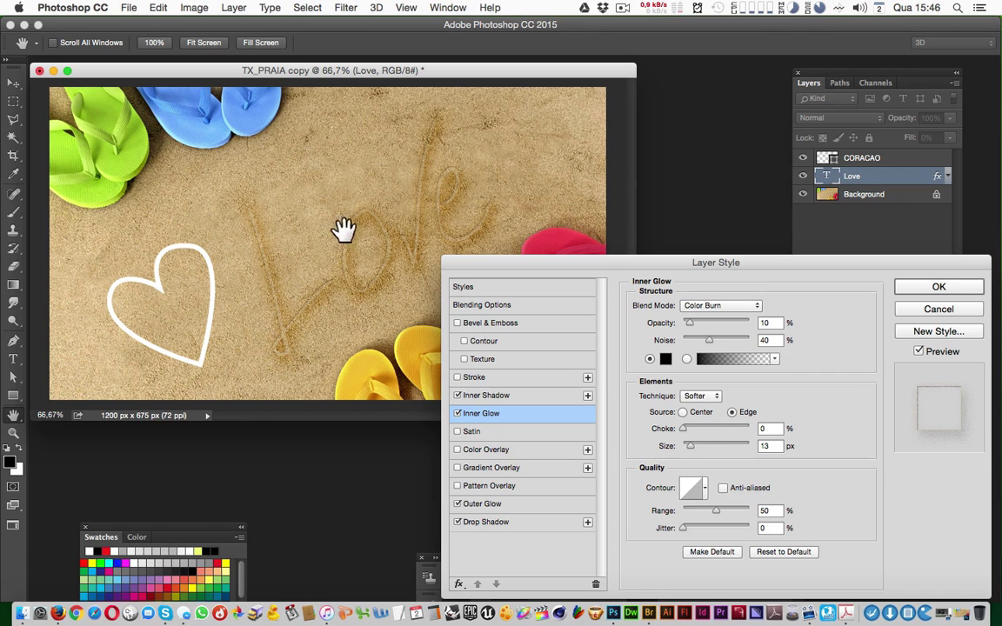
{"action": "left_click", "coordinate": [458, 415]}
{"action": "left_click", "coordinate": [458, 415]}
Review the Inner Glow's blend mode, opacity, noise, glow colour, choke, size and range settings
{"action": "left_click", "coordinate": [751, 306]}
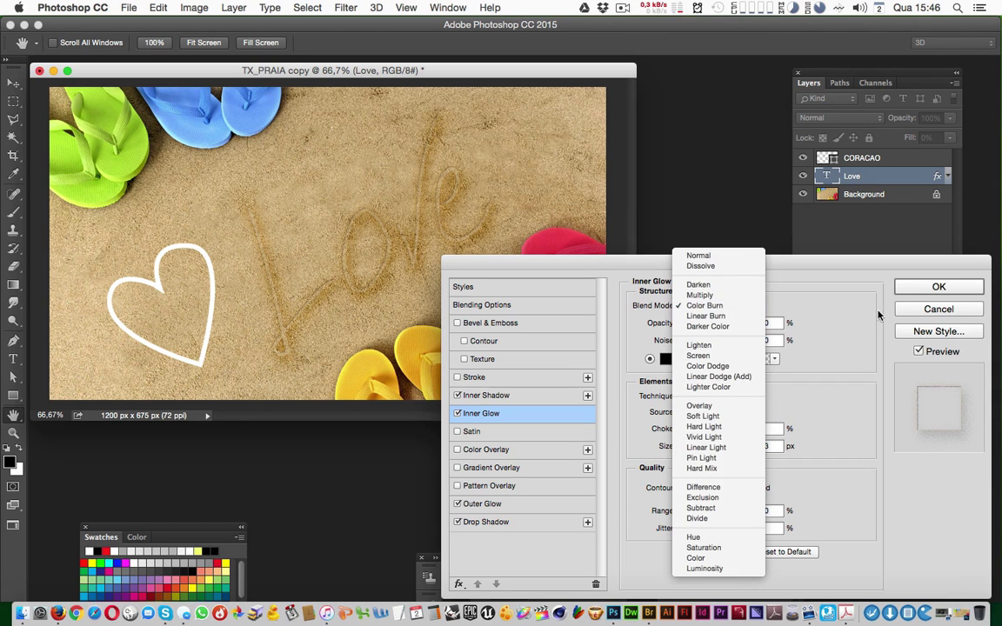
{"action": "left_click", "coordinate": [864, 320]}
{"action": "double_click", "coordinate": [775, 322]}
{"action": "double_click", "coordinate": [770, 341]}
{"action": "left_click", "coordinate": [666, 359]}
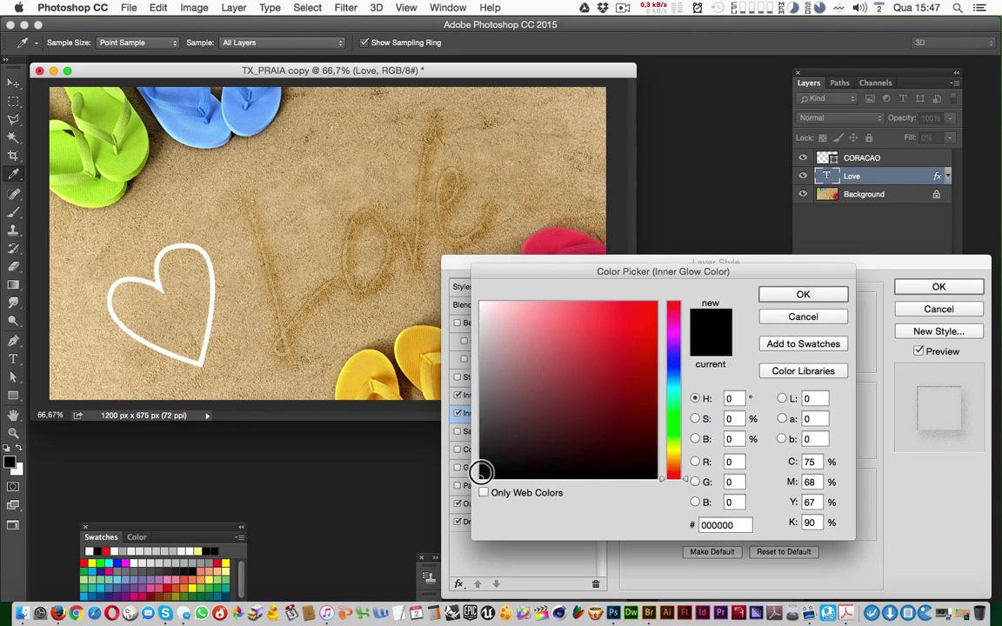
{"action": "left_click", "coordinate": [807, 320]}
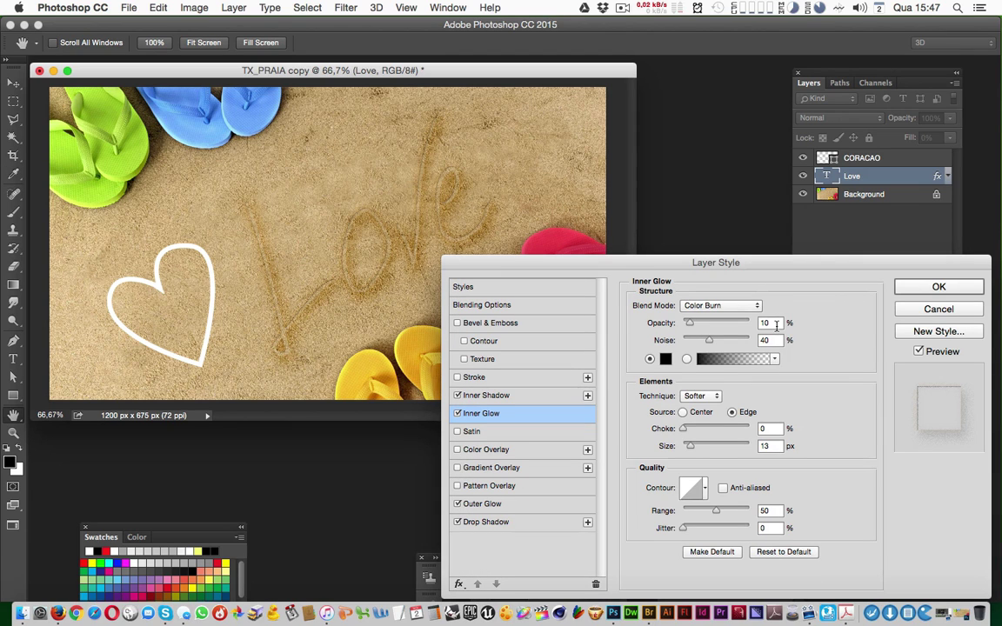
{"action": "left_click", "coordinate": [774, 341]}
{"action": "left_click", "coordinate": [777, 428]}
{"action": "left_click", "coordinate": [780, 446]}
{"action": "left_click", "coordinate": [773, 512]}
Compare the lettering with Inner Glow off and on, shift the Layer Style dialog slightly and recheck the glow's opacity
{"action": "left_click", "coordinate": [458, 414]}
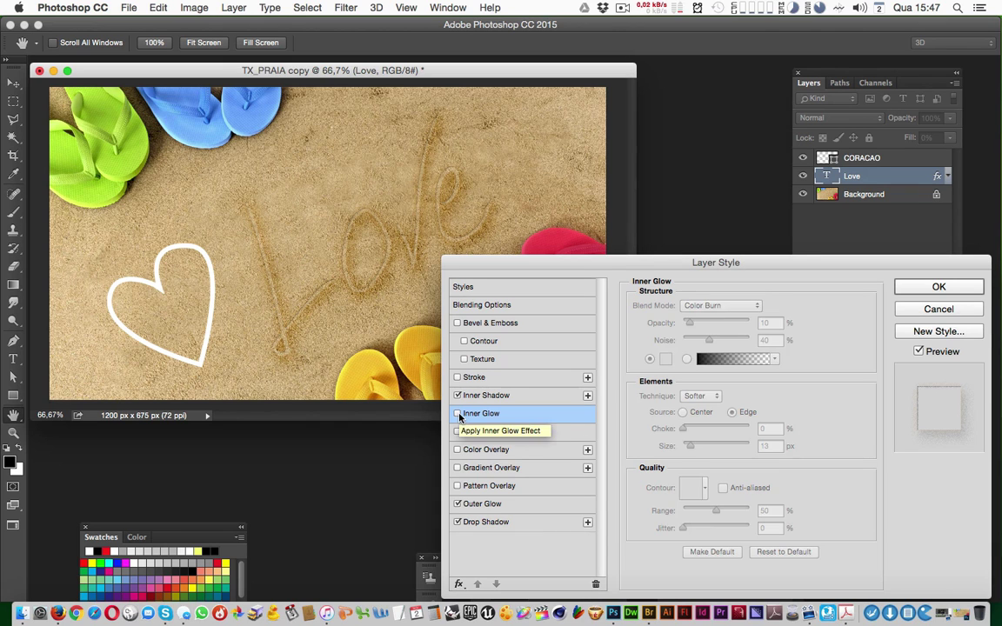
{"action": "left_click", "coordinate": [457, 414]}
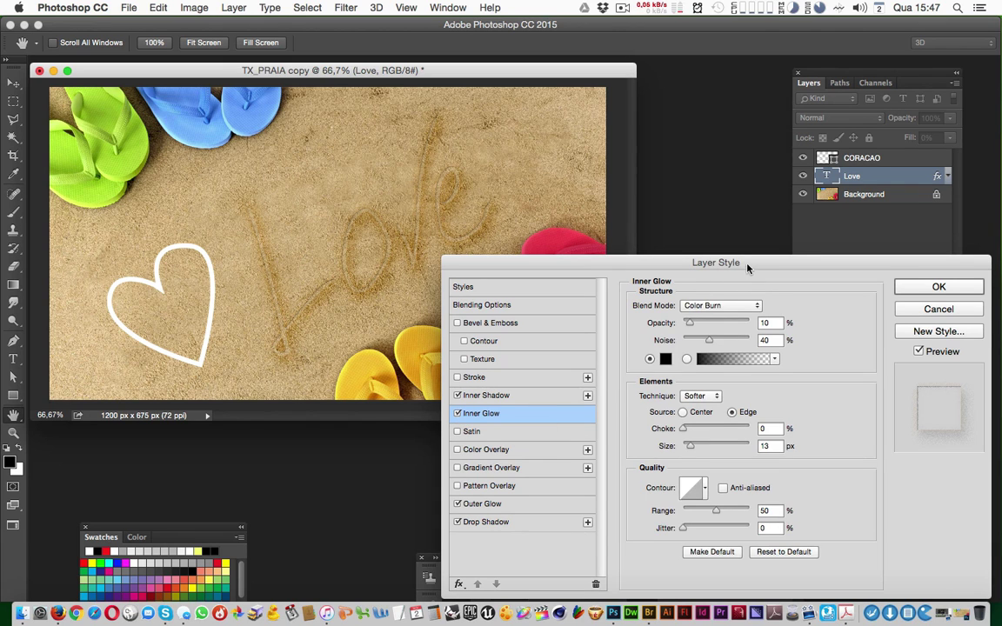
{"action": "left_click_drag", "start_coordinate": [747, 269], "coordinate": [737, 260]}
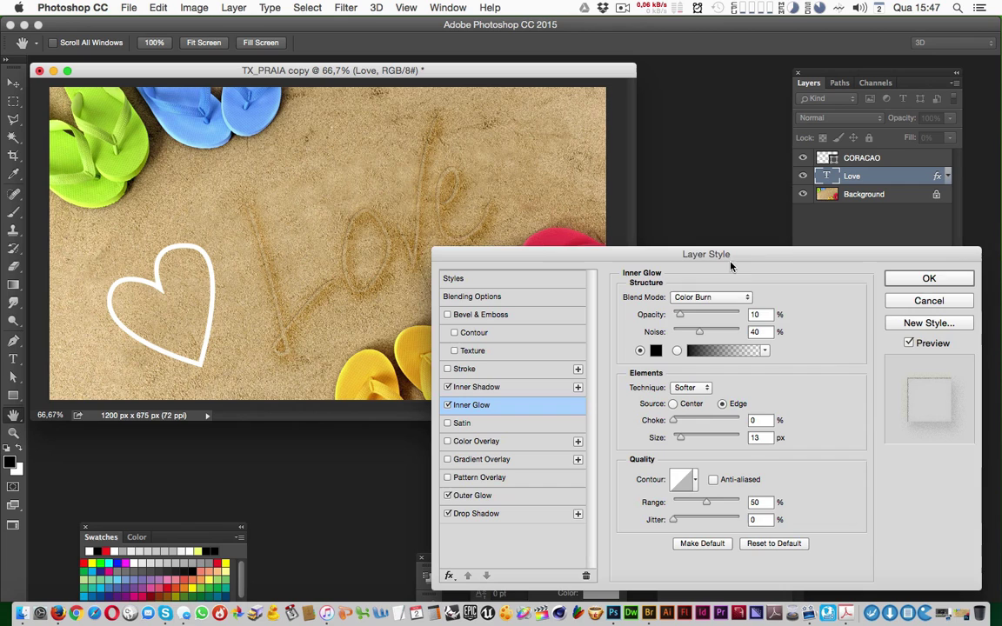
{"action": "double_click", "coordinate": [766, 315]}
Enable Bevel & Emboss on the Love layer with the Pillow Emboss style, and review its size, soften, angle and altitude settings
{"action": "left_click", "coordinate": [512, 316]}
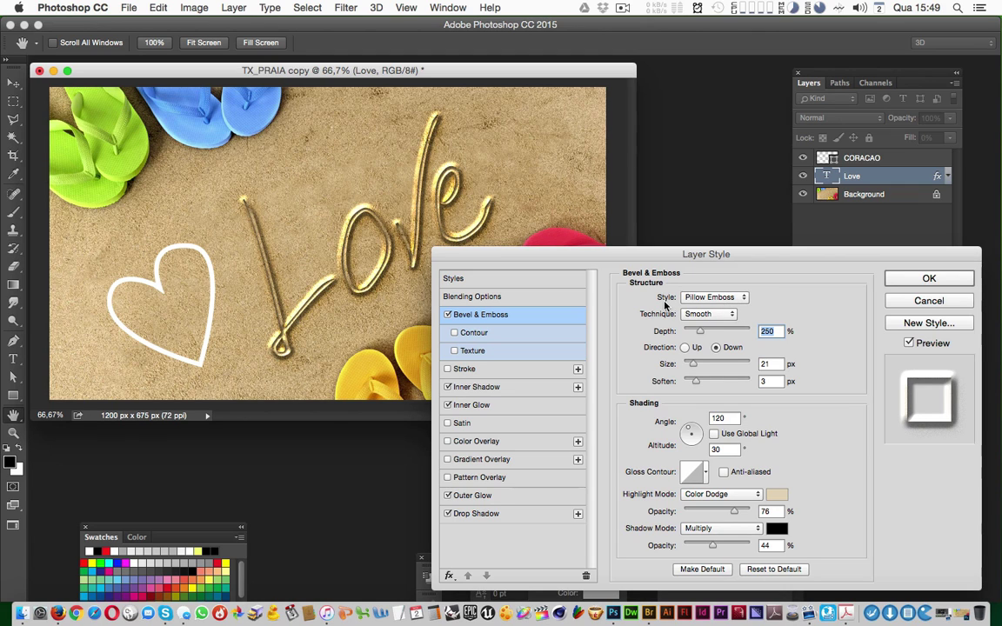
{"action": "left_click", "coordinate": [747, 298]}
{"action": "left_click", "coordinate": [719, 294]}
{"action": "key", "text": "Tab"}
{"action": "key", "text": "Tab"}
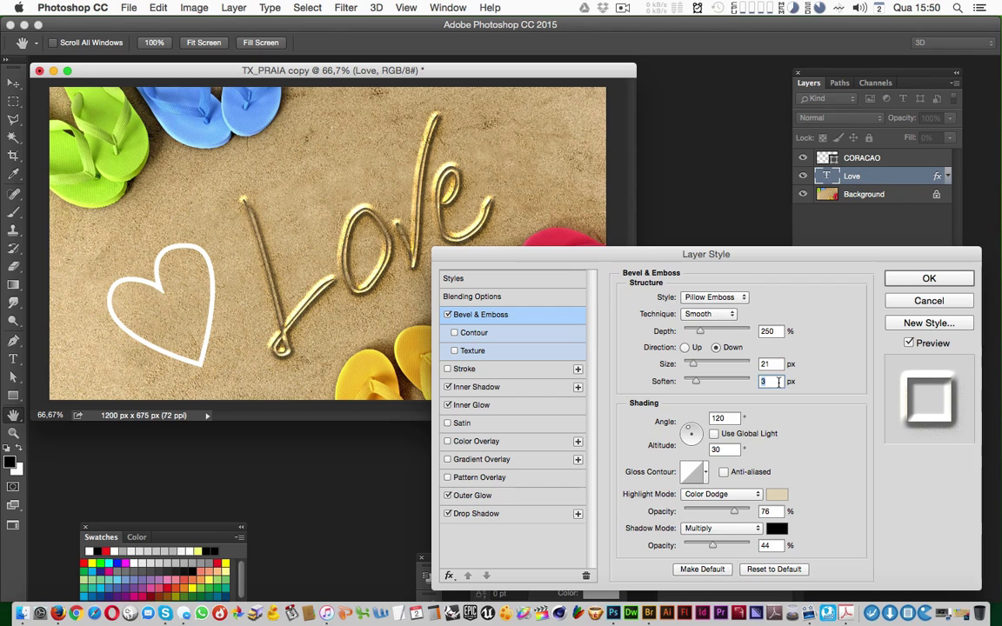
{"action": "key", "text": "Tab"}
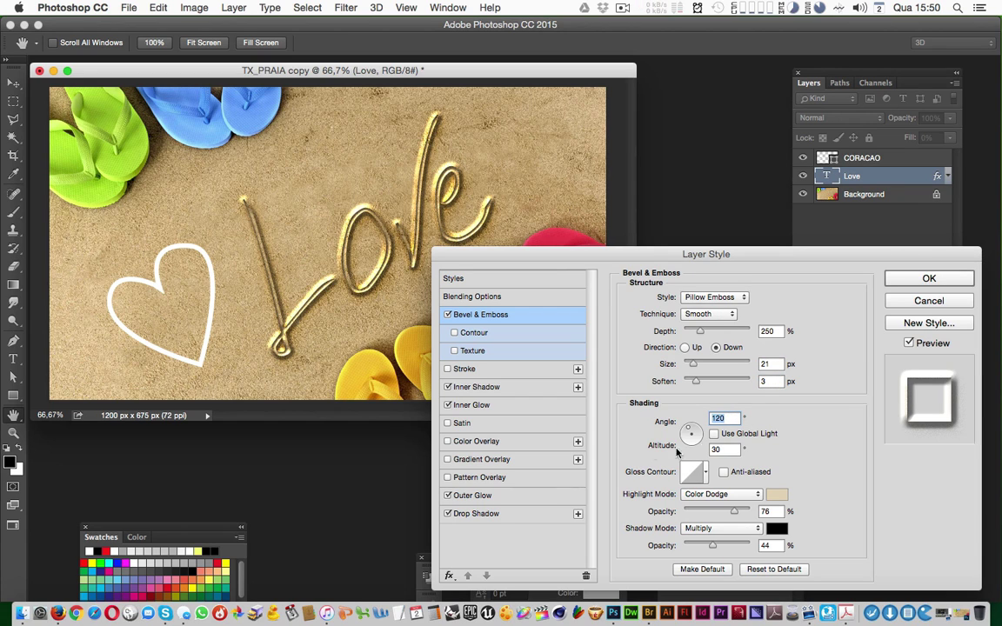
{"action": "key", "text": "Tab"}
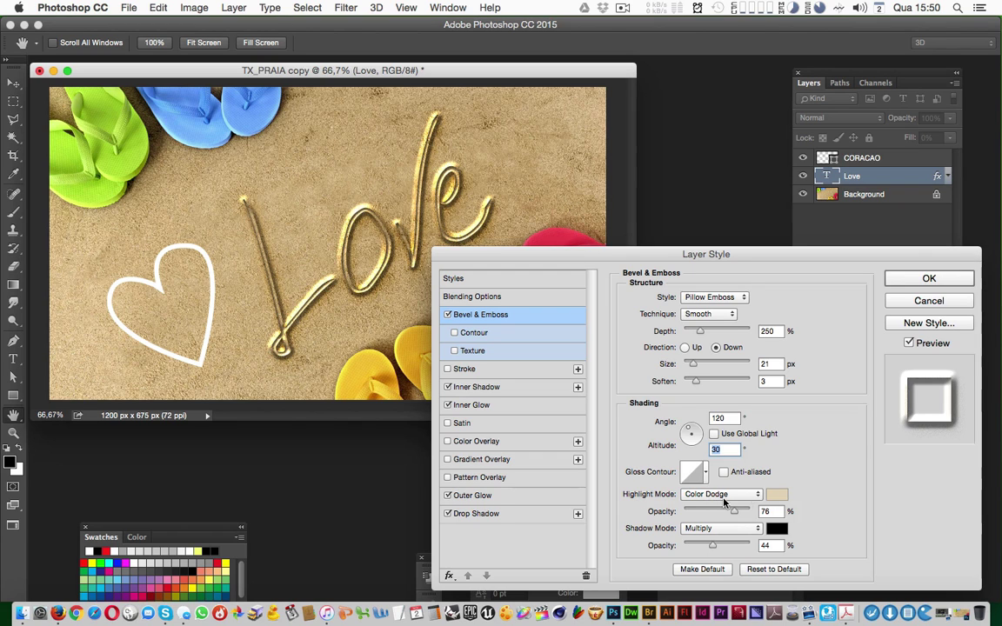
Check the Bevel & Emboss highlight colour code, close the colour picker and shift the Layer Style dialog slightly
{"action": "left_click", "coordinate": [777, 500]}
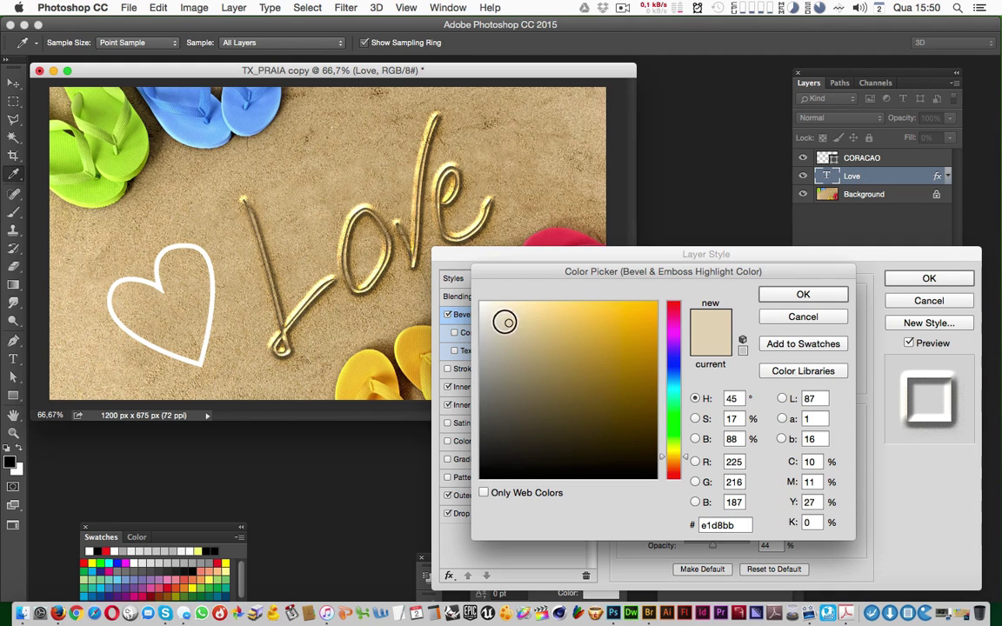
{"action": "double_click", "coordinate": [722, 525]}
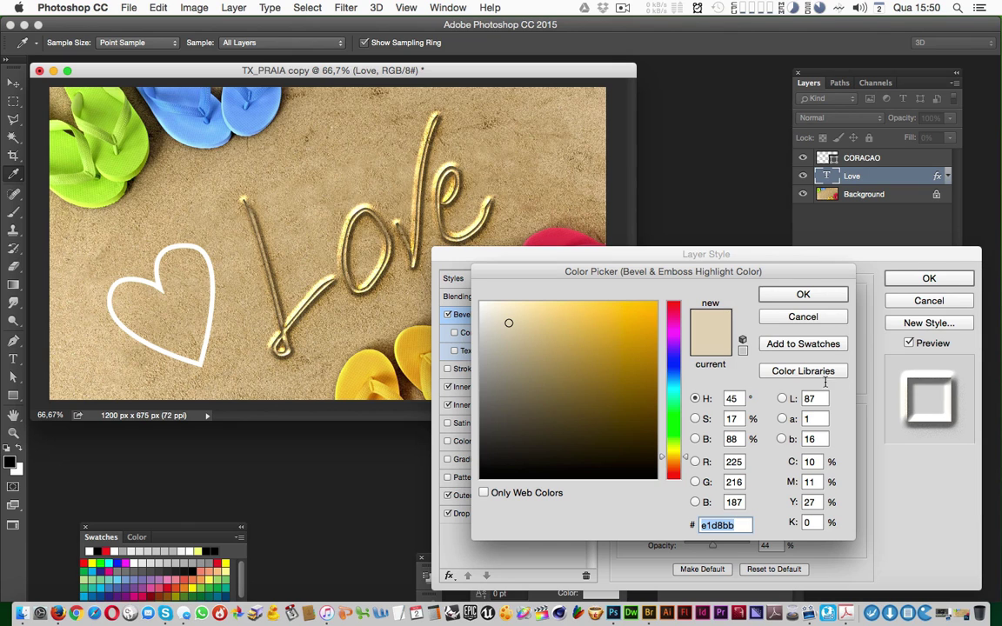
{"action": "left_click", "coordinate": [765, 294]}
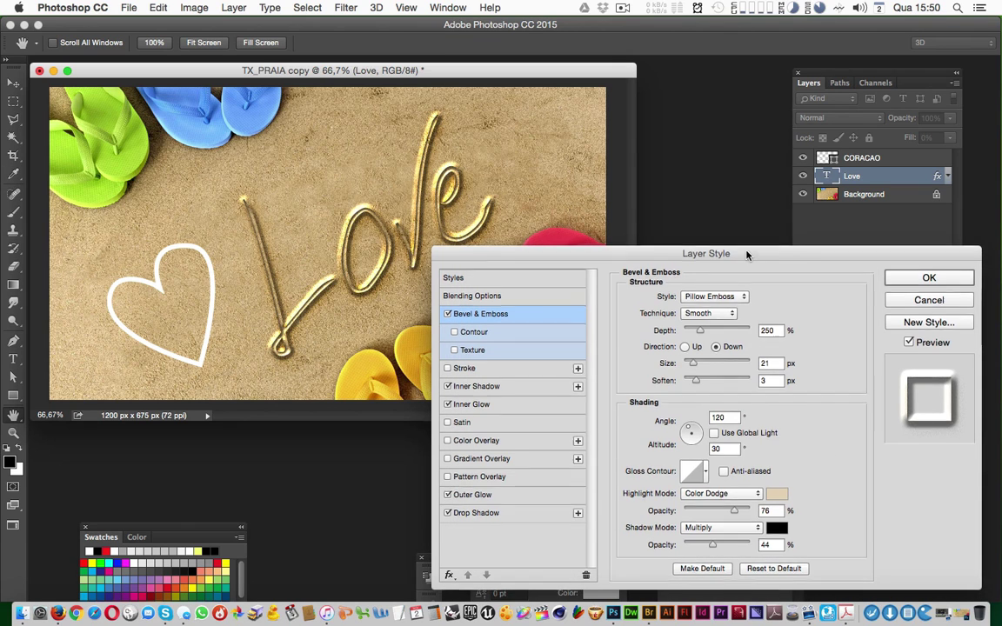
{"action": "left_click_drag", "start_coordinate": [746, 254], "coordinate": [742, 249]}
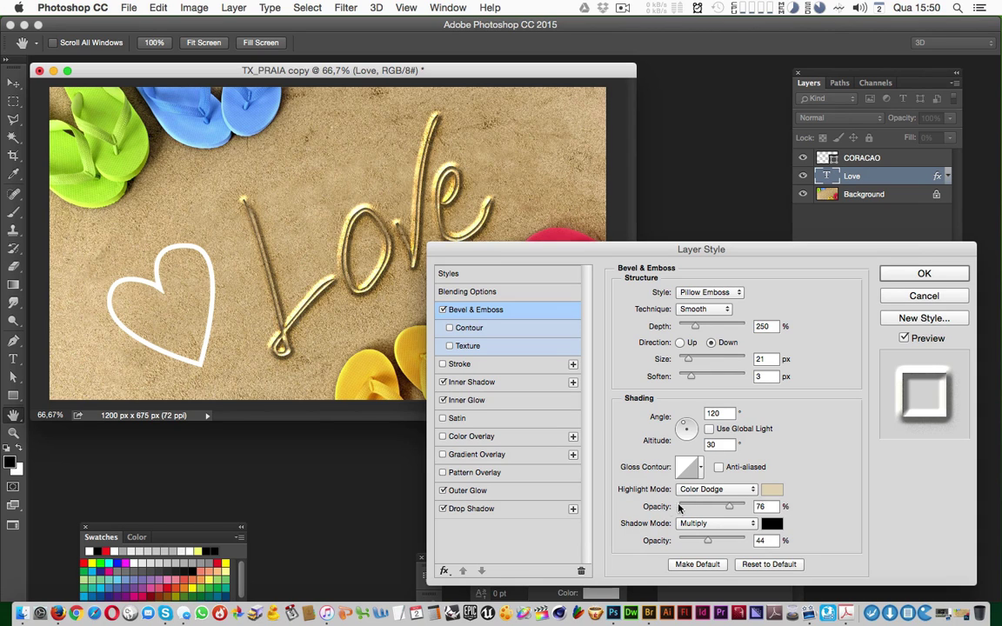
Enable the Texture option under Bevel & Emboss on the Love layer and open its settings
{"action": "double_click", "coordinate": [771, 507]}
{"action": "double_click", "coordinate": [770, 541]}
{"action": "left_click", "coordinate": [450, 346]}
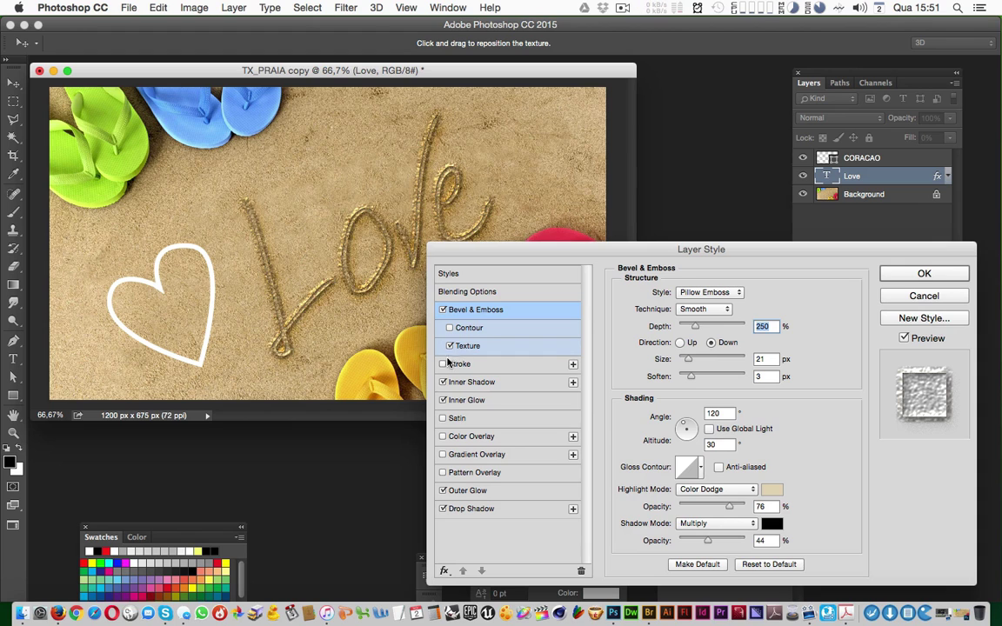
{"action": "left_click", "coordinate": [450, 346]}
{"action": "left_click", "coordinate": [512, 349]}
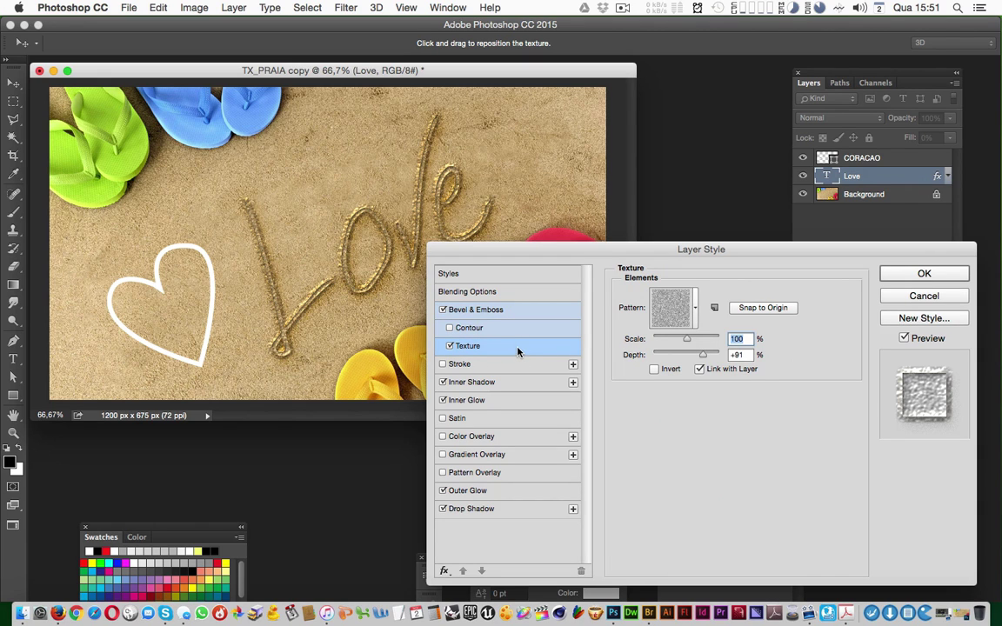
Locate sand.pat for pattern loading without importing it again, and choose the grey sand pattern for the Love texture
{"action": "left_click", "coordinate": [697, 317]}
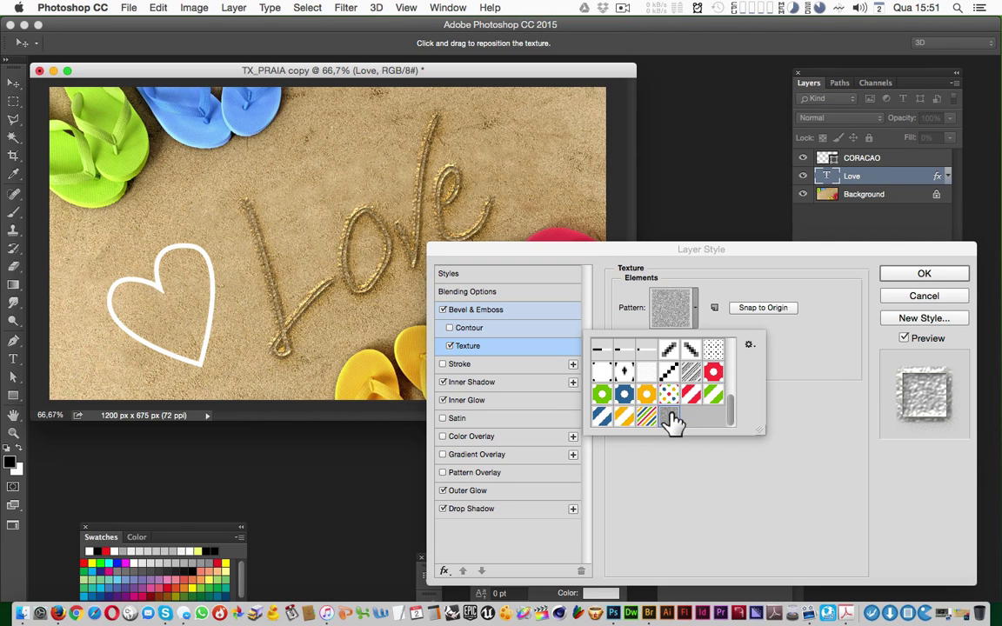
{"action": "left_click", "coordinate": [750, 347]}
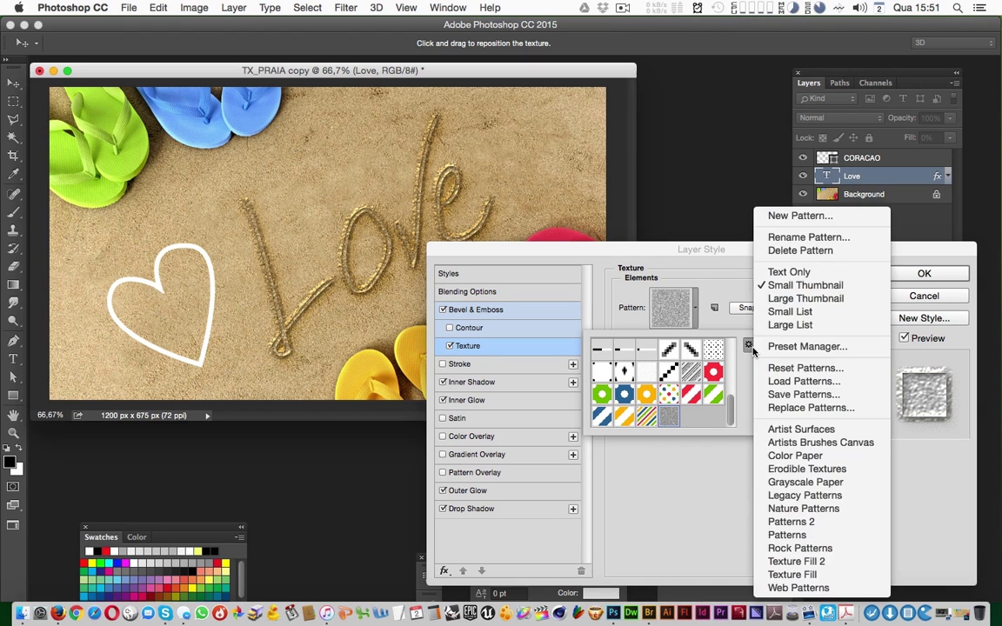
{"action": "left_click", "coordinate": [831, 382]}
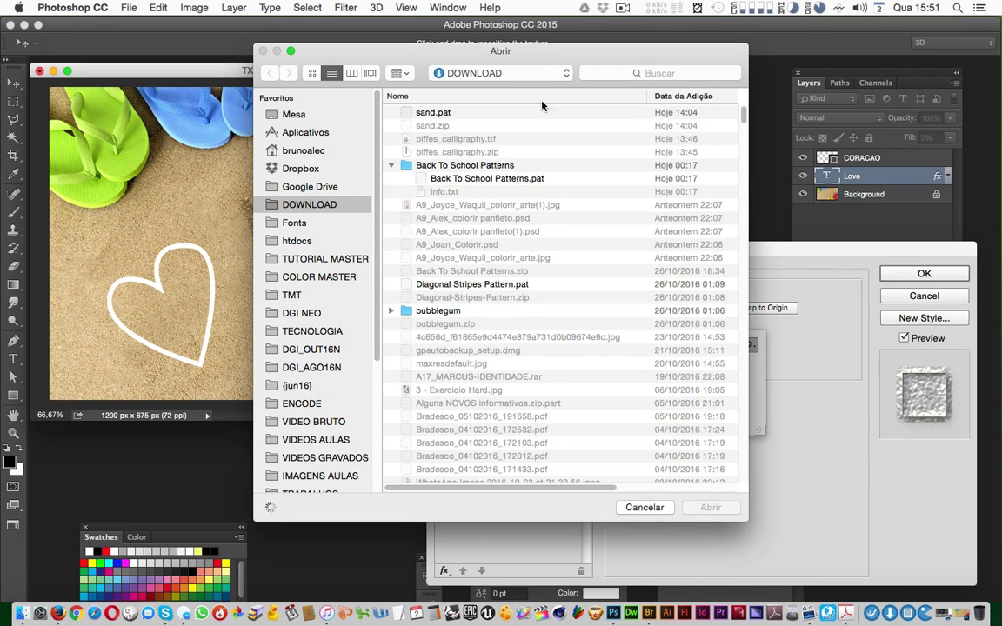
{"action": "left_click", "coordinate": [438, 118]}
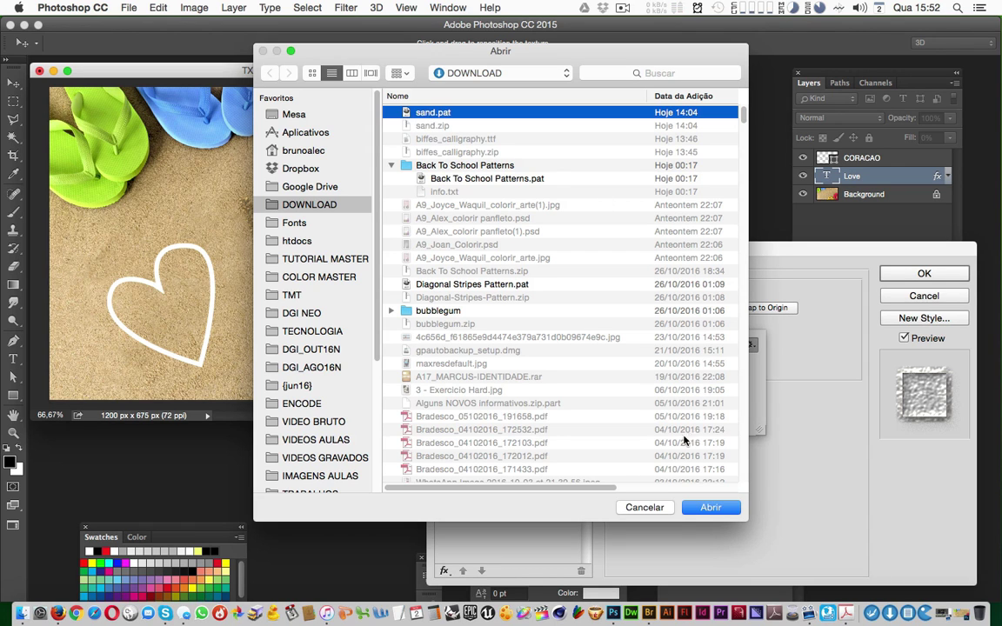
{"action": "left_click", "coordinate": [641, 507]}
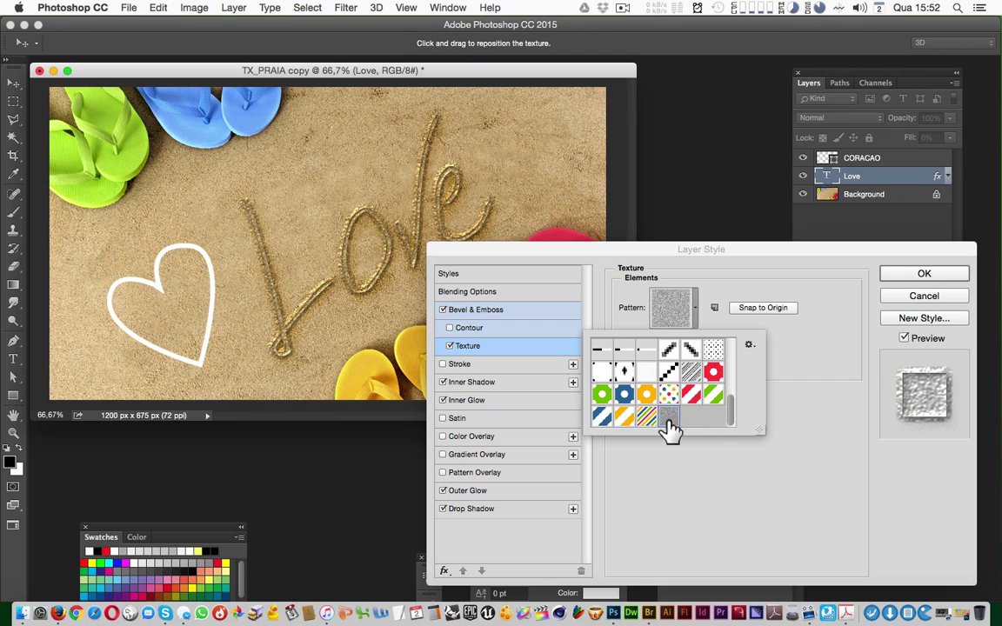
{"action": "left_click", "coordinate": [669, 420]}
{"action": "left_click", "coordinate": [772, 347]}
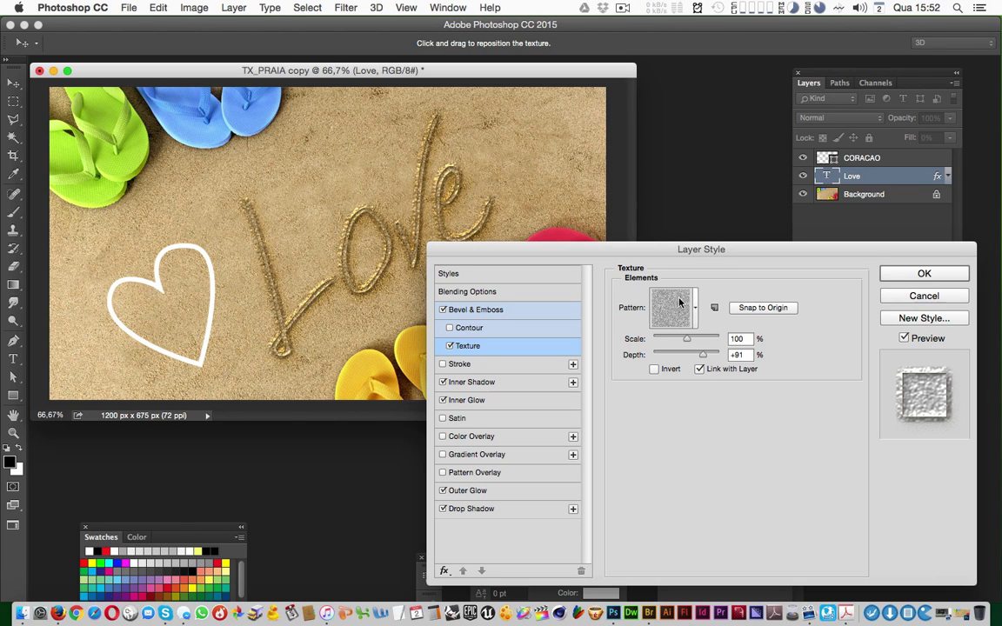
Review the Texture's scale and depth and the Bevel & Emboss settings, and apply the styles to the Love layer
{"action": "left_click", "coordinate": [751, 339]}
{"action": "left_click", "coordinate": [750, 355]}
{"action": "left_click", "coordinate": [520, 315]}
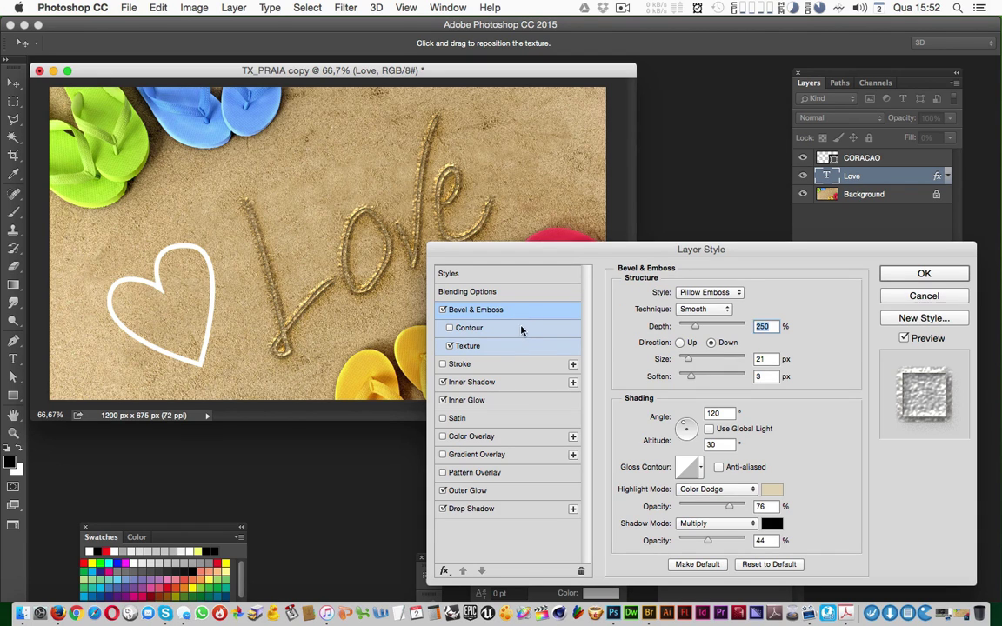
{"action": "left_click", "coordinate": [498, 351]}
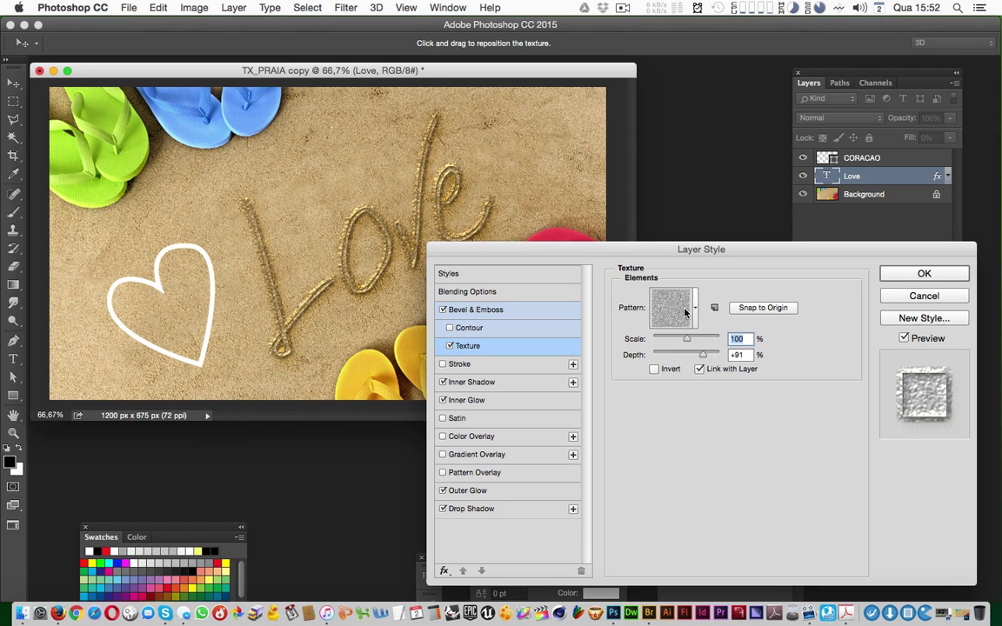
{"action": "left_click_drag", "start_coordinate": [660, 251], "coordinate": [673, 270]}
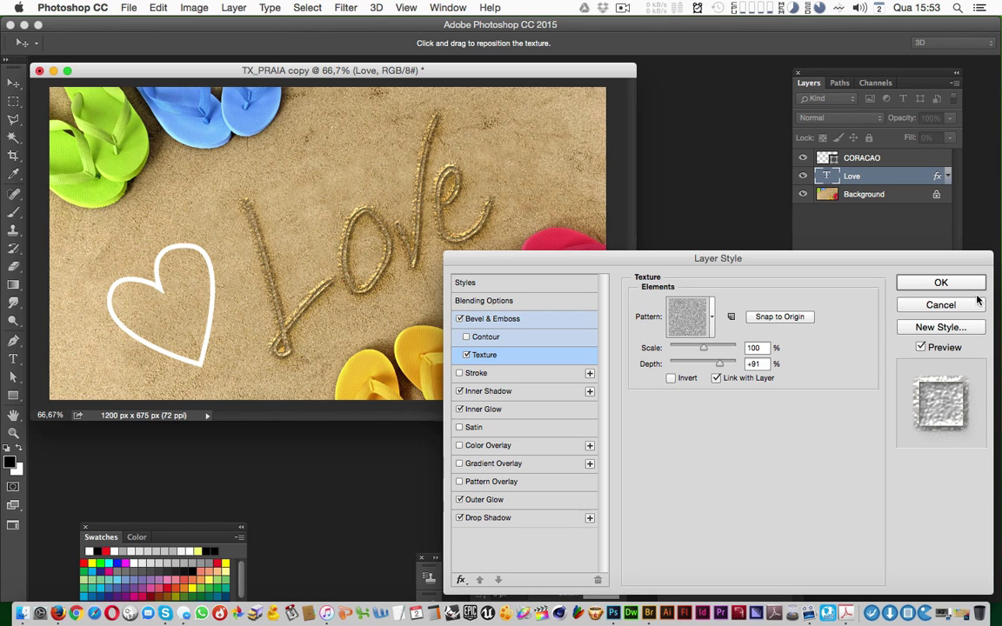
{"action": "left_click", "coordinate": [937, 283]}
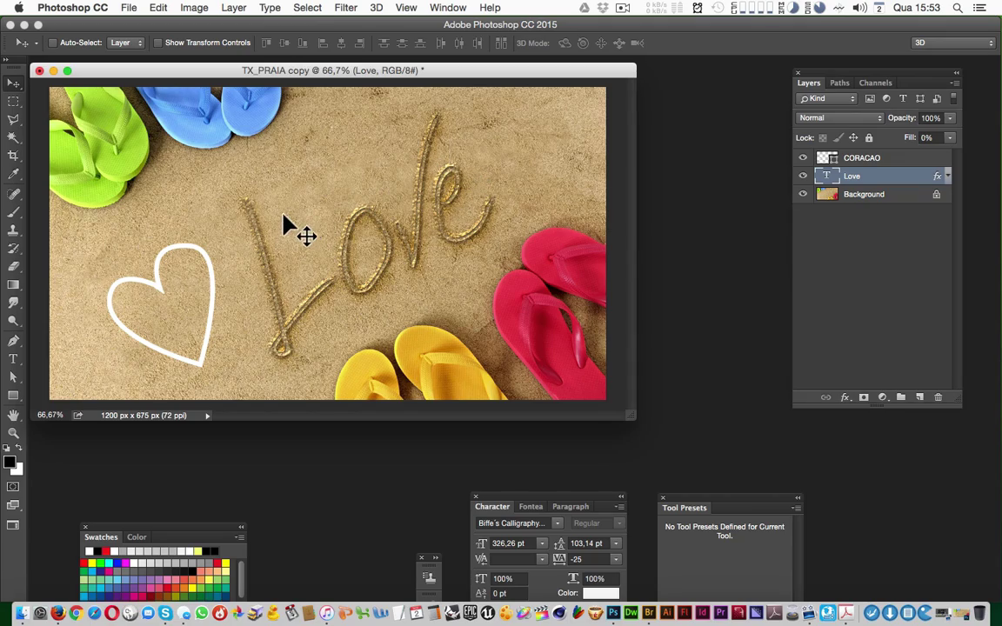
Compare the Love lettering with the finished TX_PRAIA document, moving its window aside for viewing, and put that document away
{"action": "key", "text": "ctrl+Down"}
{"action": "left_click", "coordinate": [520, 523]}
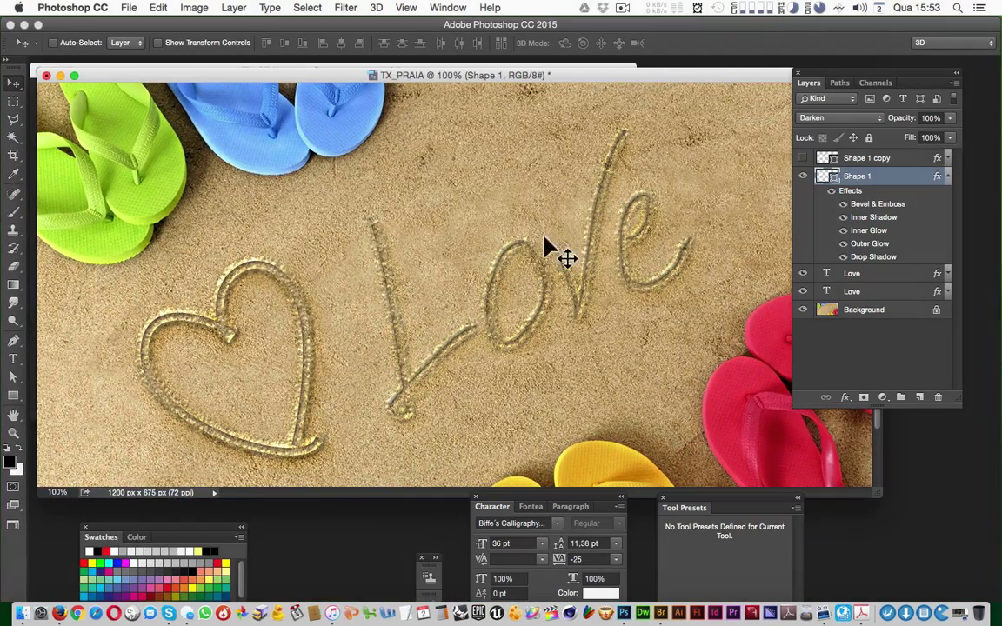
{"action": "left_click_drag", "start_coordinate": [467, 73], "coordinate": [341, 293]}
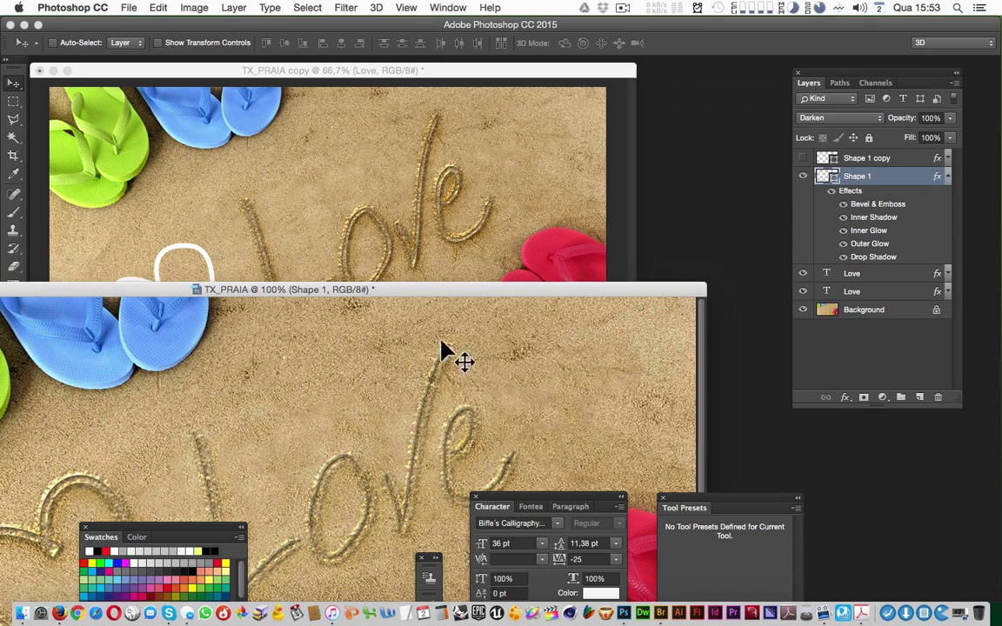
{"action": "left_click", "coordinate": [440, 262]}
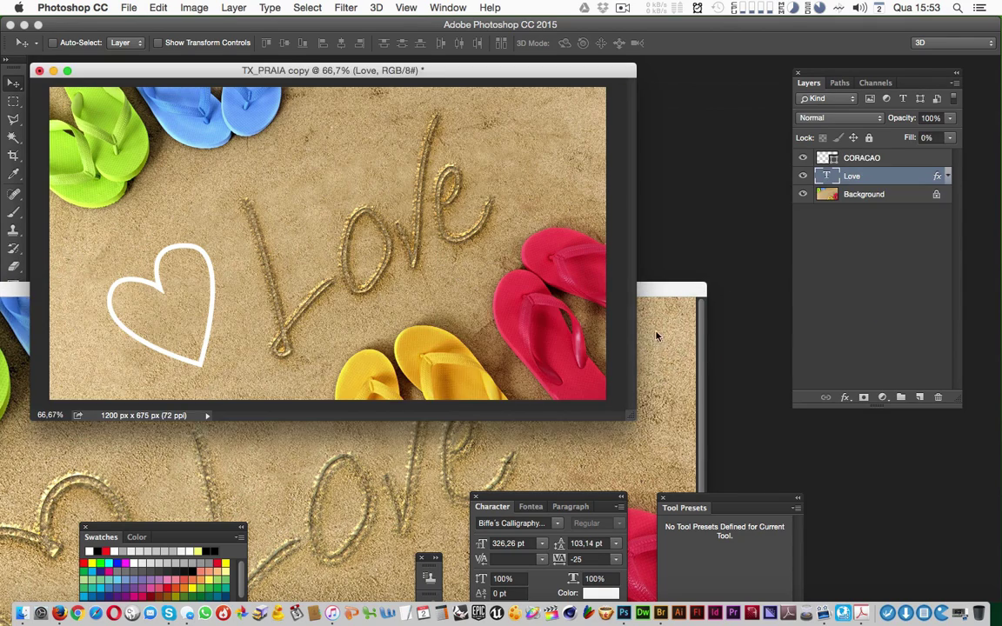
{"action": "left_click", "coordinate": [391, 332]}
{"action": "left_click_drag", "start_coordinate": [207, 281], "coordinate": [271, 326]}
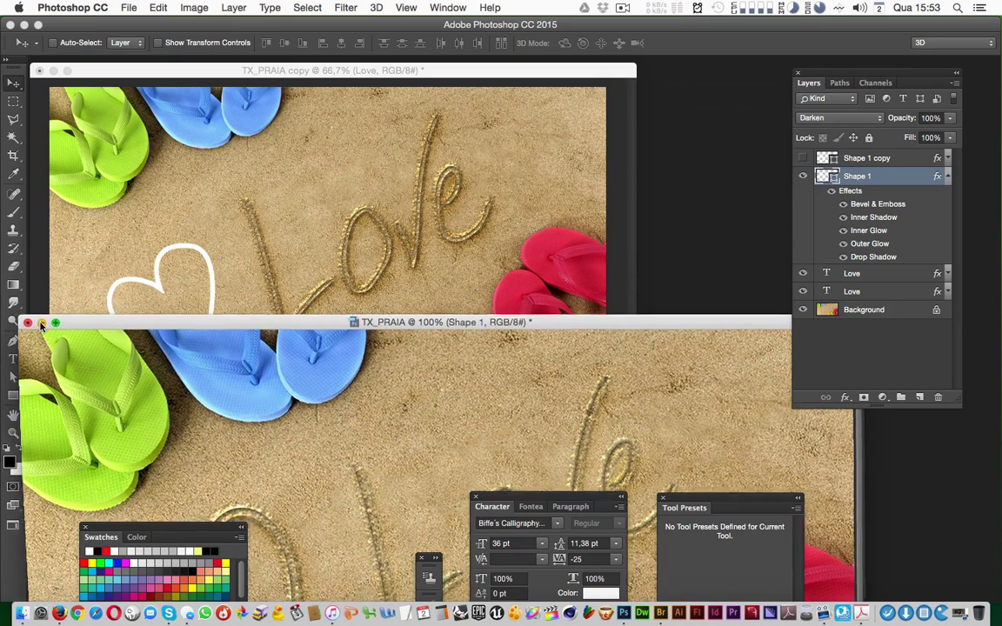
{"action": "left_click", "coordinate": [28, 325]}
Try a second Inner Shadow on the Love layer, switch it off and discard the layer style changes
{"action": "left_click", "coordinate": [947, 177]}
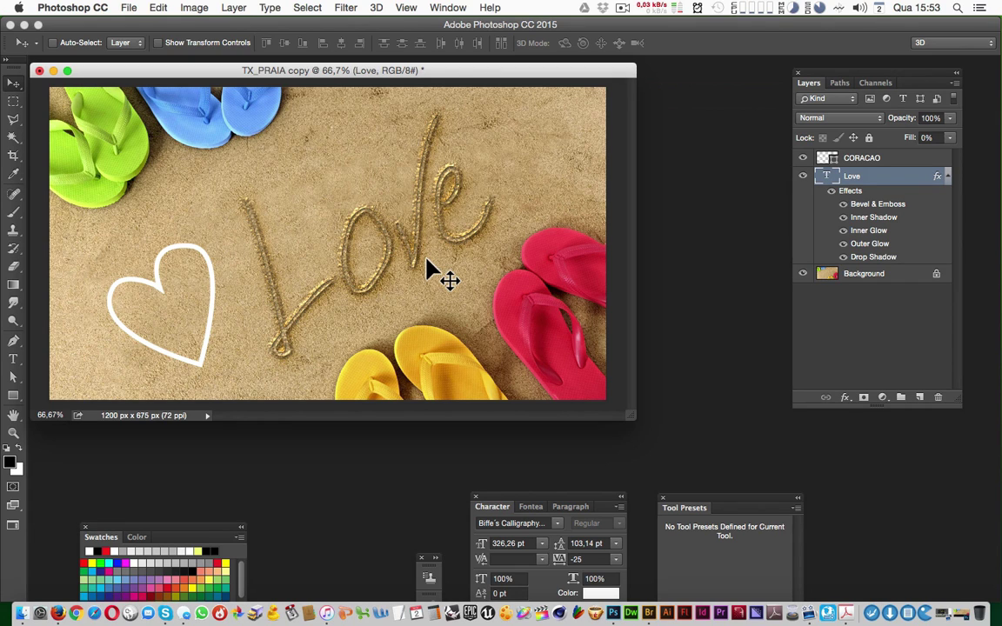
{"action": "double_click", "coordinate": [903, 180]}
{"action": "left_click_drag", "start_coordinate": [607, 260], "coordinate": [566, 243]}
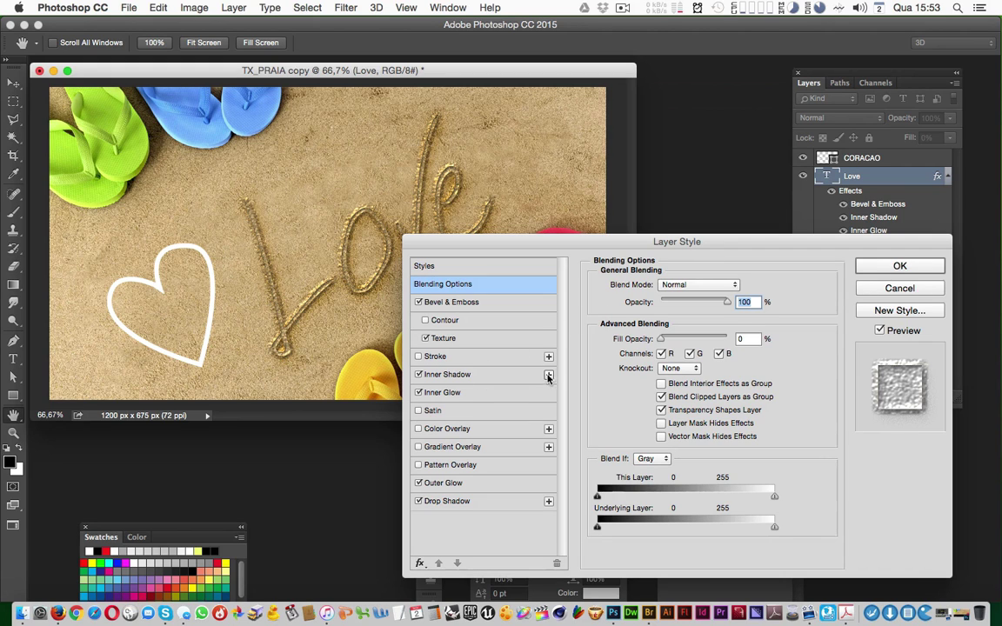
{"action": "left_click", "coordinate": [491, 378]}
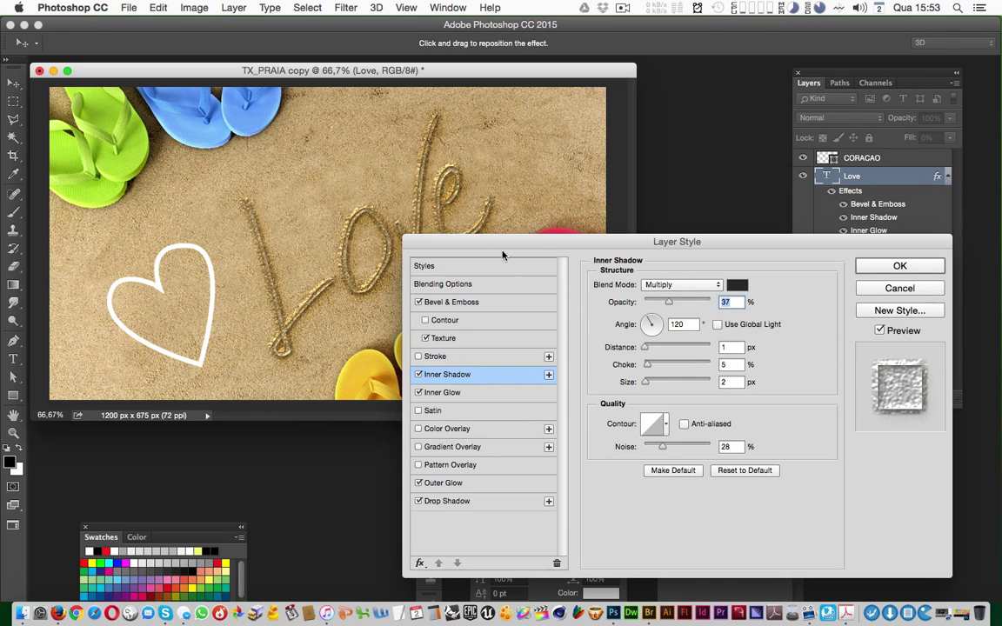
{"action": "left_click", "coordinate": [549, 374]}
{"action": "left_click", "coordinate": [519, 392]}
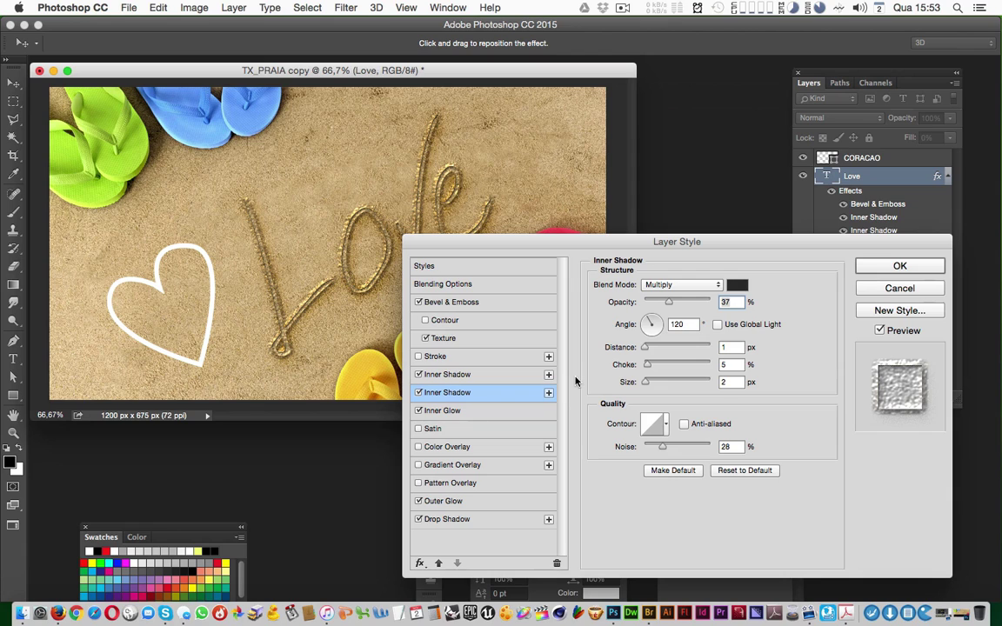
{"action": "left_click", "coordinate": [419, 392]}
{"action": "left_click", "coordinate": [476, 375]}
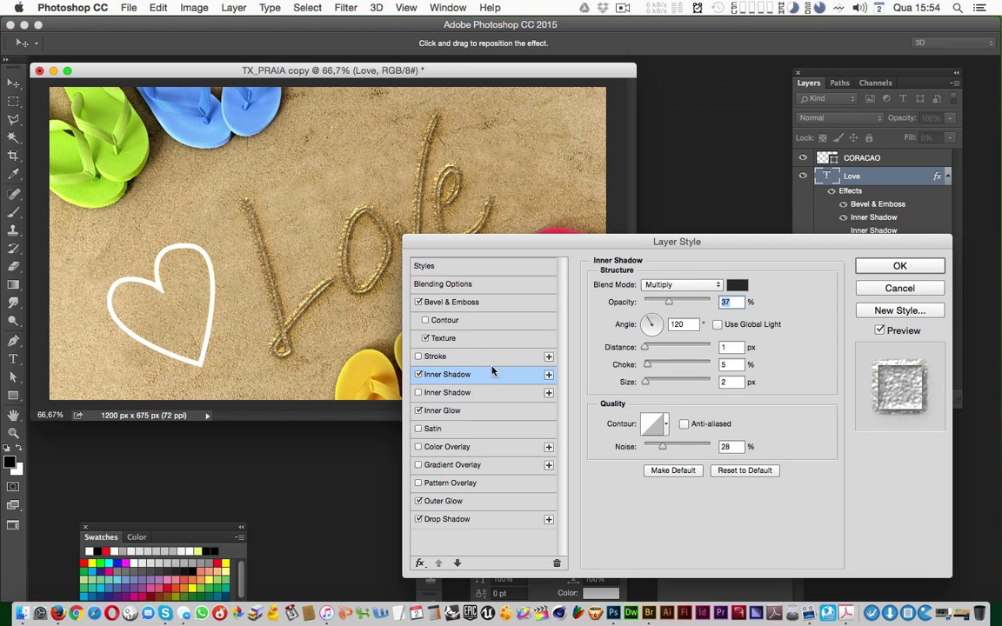
{"action": "left_click", "coordinate": [486, 304]}
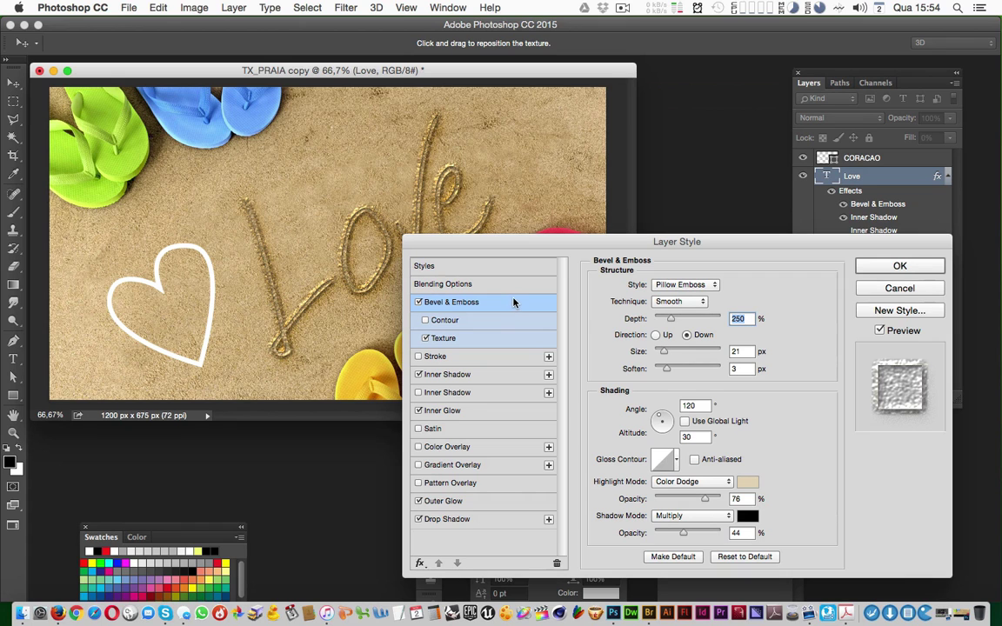
{"action": "left_click", "coordinate": [902, 291]}
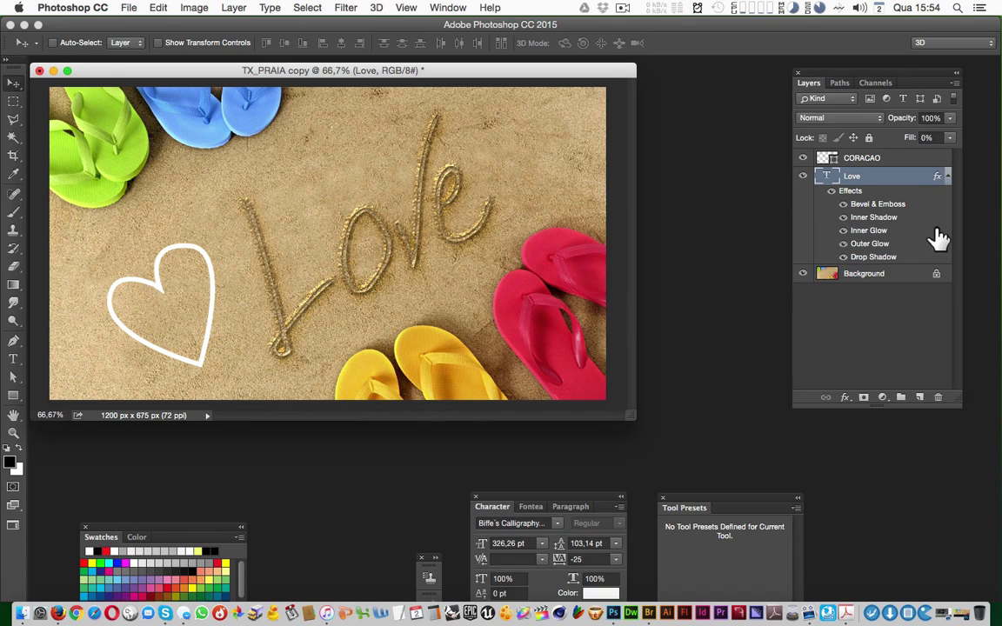
Duplicate the Love layer and remove all layer effects from the copy
{"action": "left_click", "coordinate": [943, 178]}
{"action": "left_click_drag", "start_coordinate": [890, 183], "coordinate": [919, 397]}
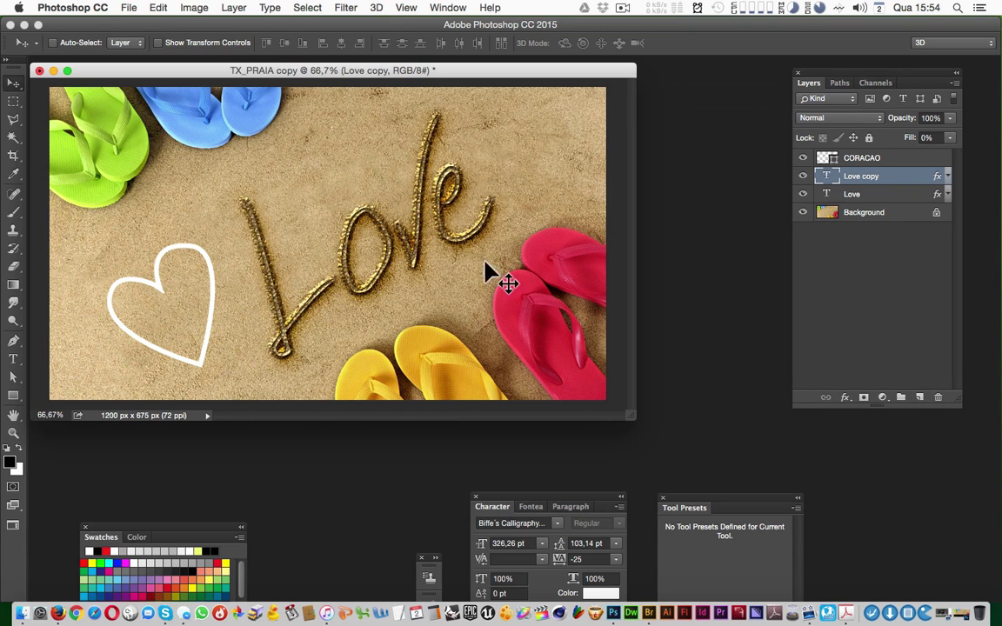
{"action": "left_click", "coordinate": [948, 177]}
{"action": "left_click_drag", "start_coordinate": [852, 195], "coordinate": [938, 397]}
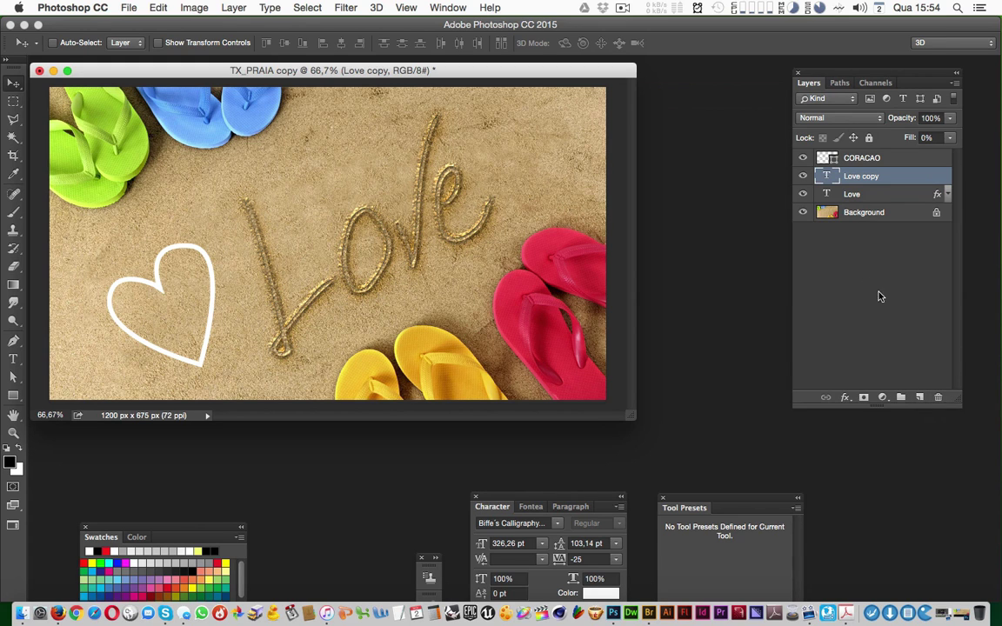
Toggle the visibility of the Love copy, Love and CORACAO layers to compare them, and show all of them again
{"action": "left_click", "coordinate": [803, 175]}
{"action": "left_click", "coordinate": [874, 195]}
{"action": "left_click", "coordinate": [803, 194]}
{"action": "left_click", "coordinate": [803, 194]}
{"action": "left_click", "coordinate": [803, 175]}
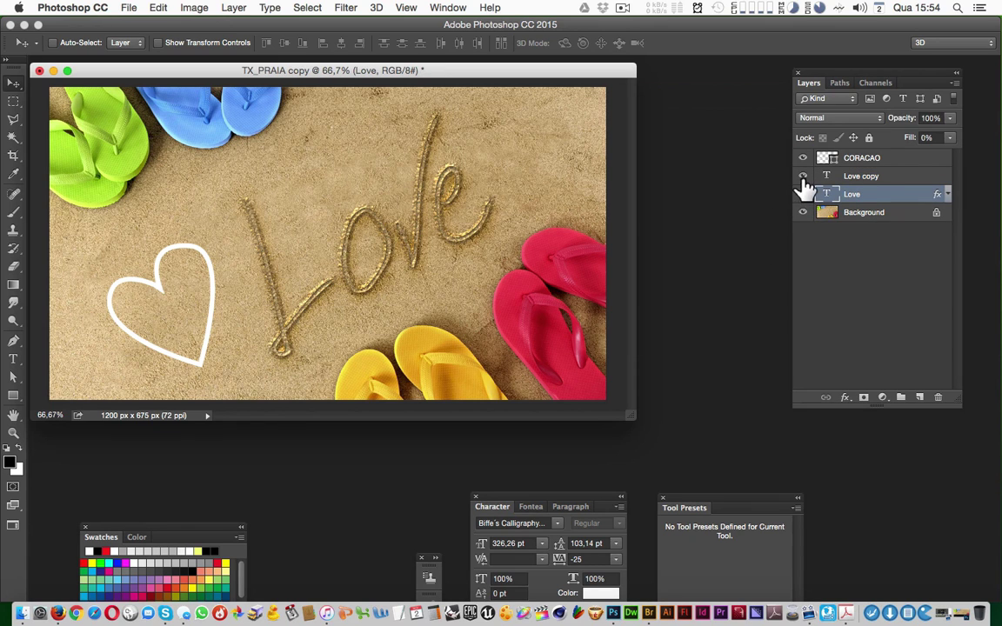
{"action": "left_click", "coordinate": [866, 176]}
{"action": "left_click", "coordinate": [803, 194]}
{"action": "left_click", "coordinate": [803, 157]}
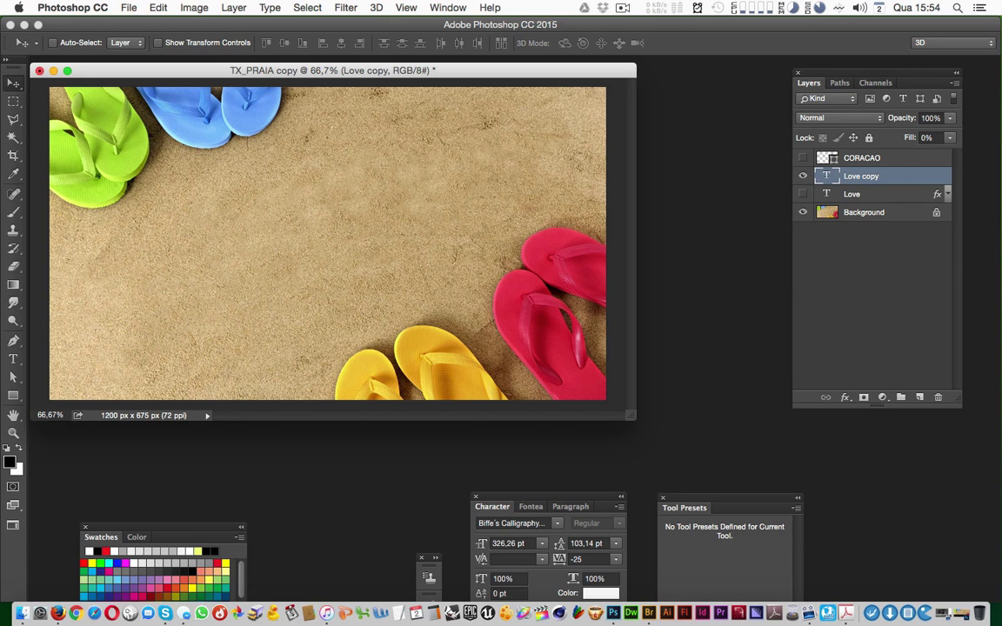
{"action": "left_click", "coordinate": [803, 194]}
{"action": "left_click", "coordinate": [803, 158]}
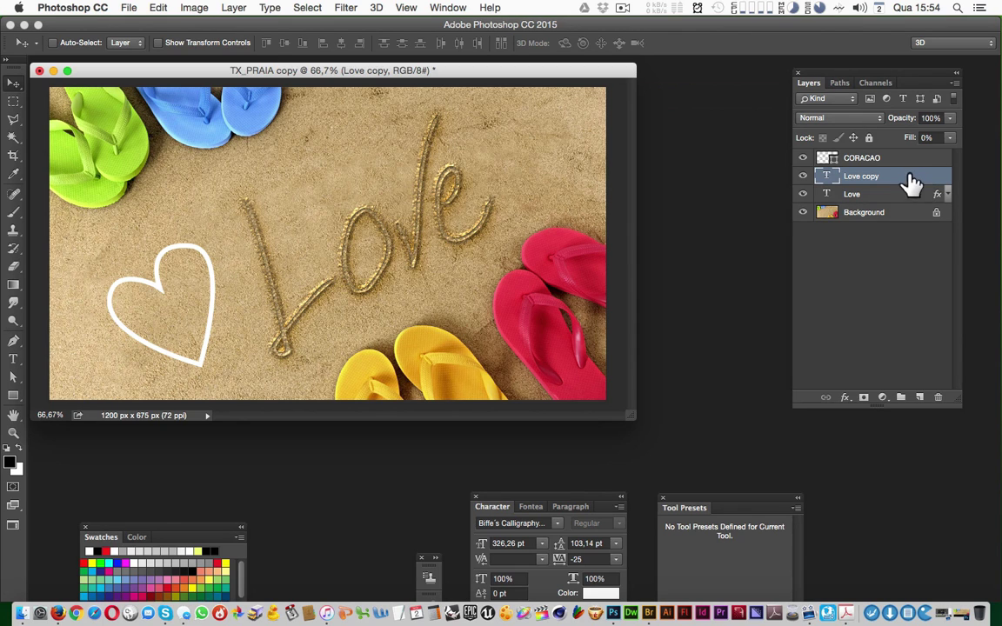
Check the Love copy layer's fill opacity in its blending options and enable Outer Glow on it
{"action": "left_click", "coordinate": [889, 194]}
{"action": "left_click", "coordinate": [890, 179]}
{"action": "double_click", "coordinate": [913, 188]}
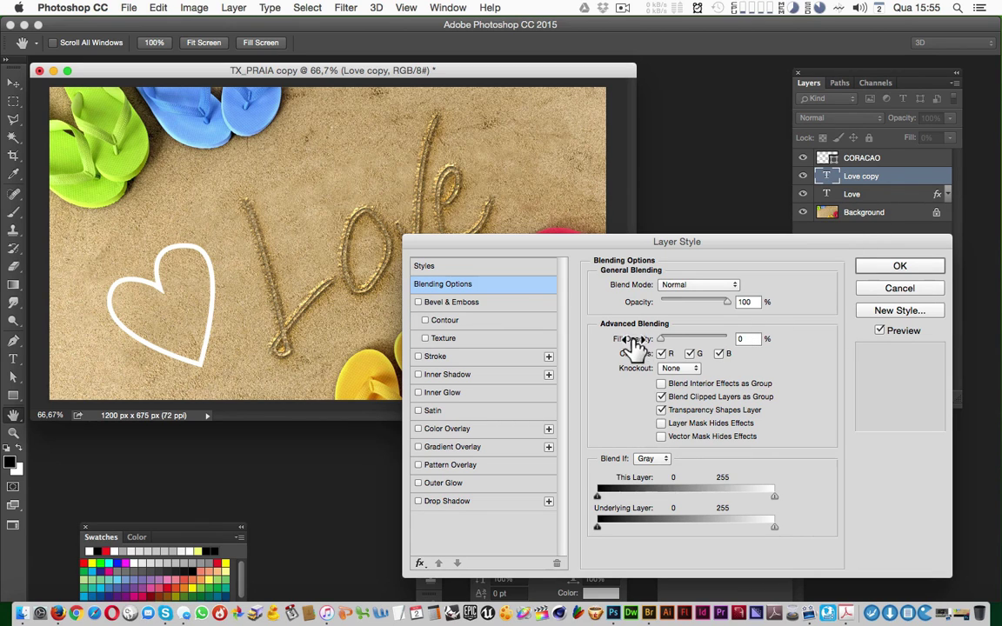
{"action": "left_click", "coordinate": [747, 339]}
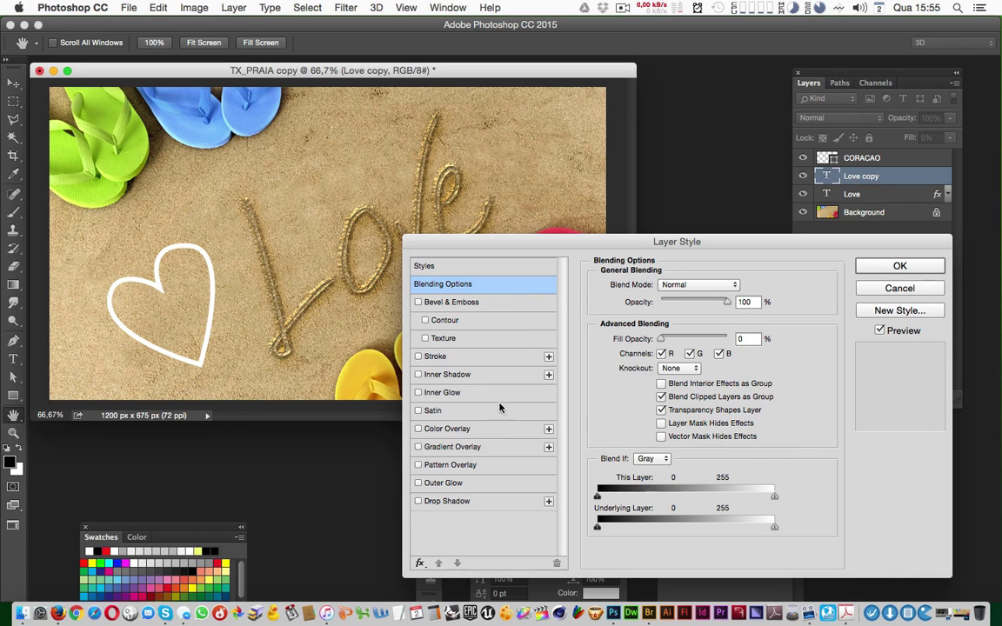
{"action": "left_click", "coordinate": [452, 486]}
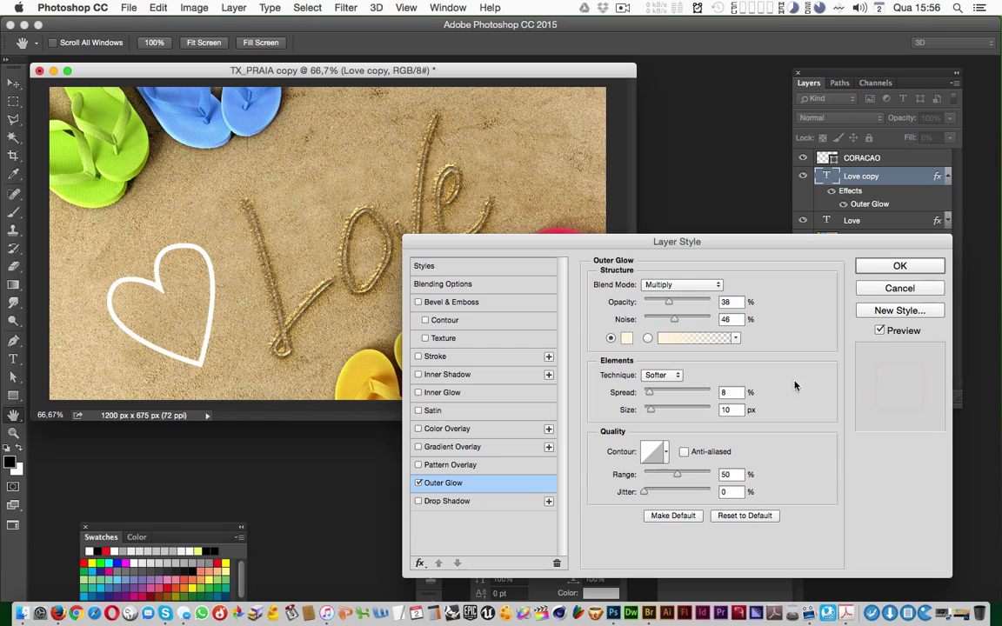
Set the Love copy's Outer Glow to Screen blend mode, 75% opacity and 43% noise
{"action": "left_click", "coordinate": [703, 286]}
{"action": "left_click", "coordinate": [696, 356]}
{"action": "double_click", "coordinate": [740, 302]}
{"action": "type", "text": "75"}
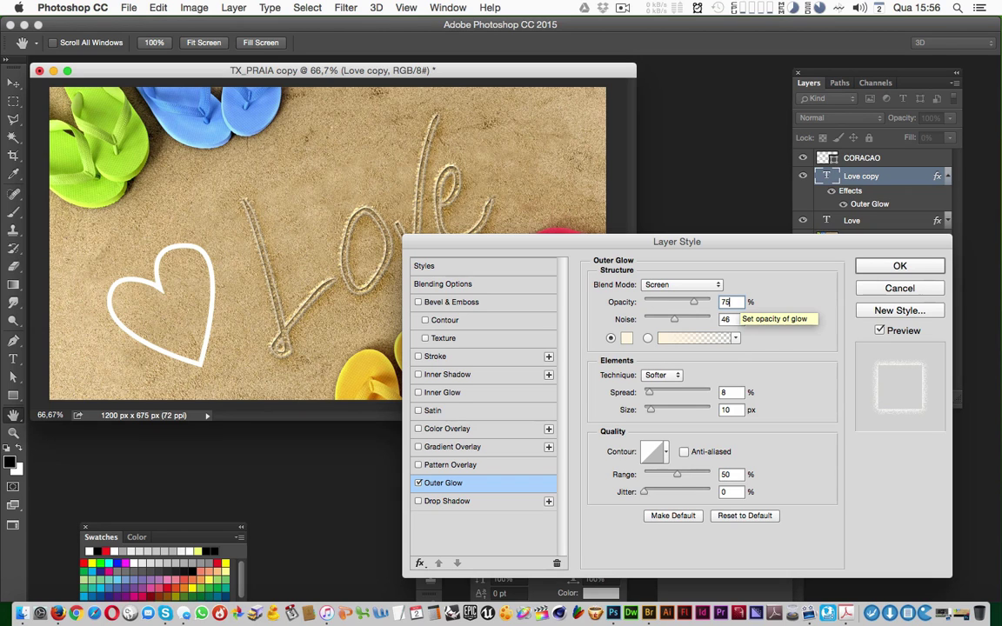
{"action": "key", "text": "Tab"}
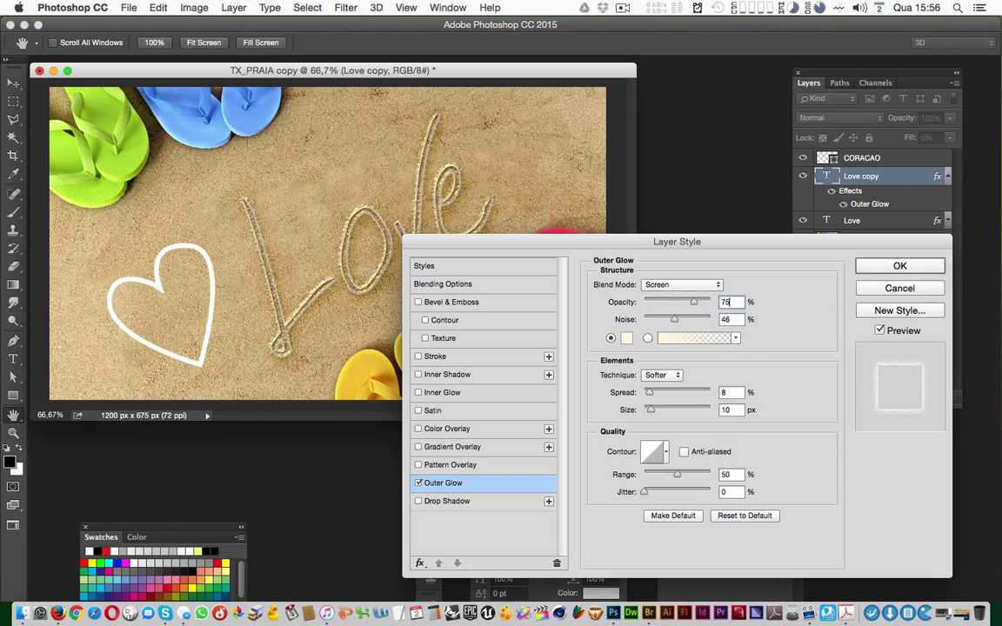
{"action": "type", "text": "43"}
Set the Love copy's Outer Glow colour to the greyish beige bcb3a1
{"action": "left_click", "coordinate": [626, 338]}
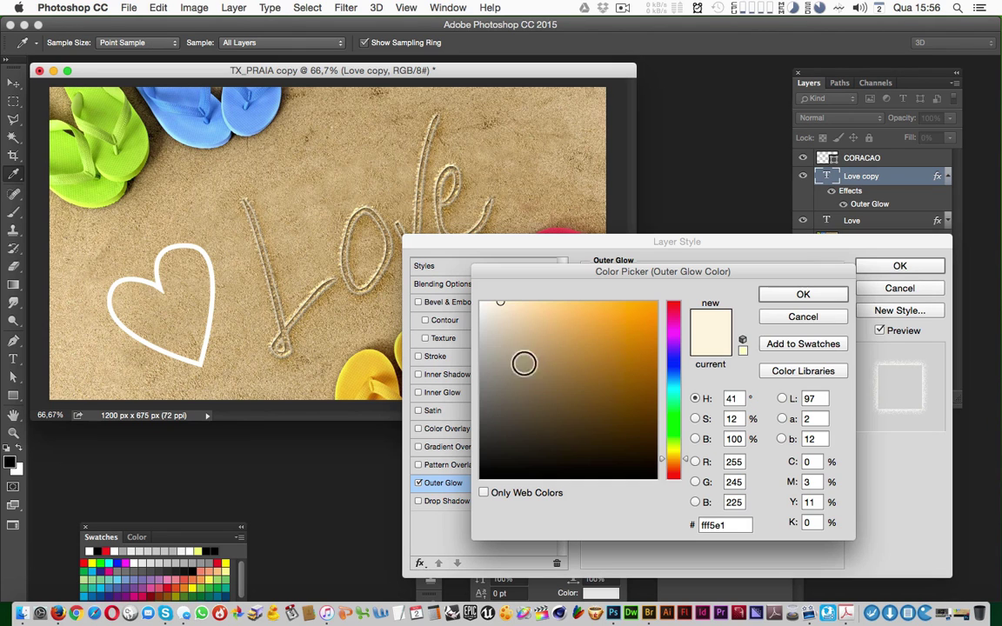
{"action": "left_click_drag", "start_coordinate": [502, 303], "coordinate": [505, 348]}
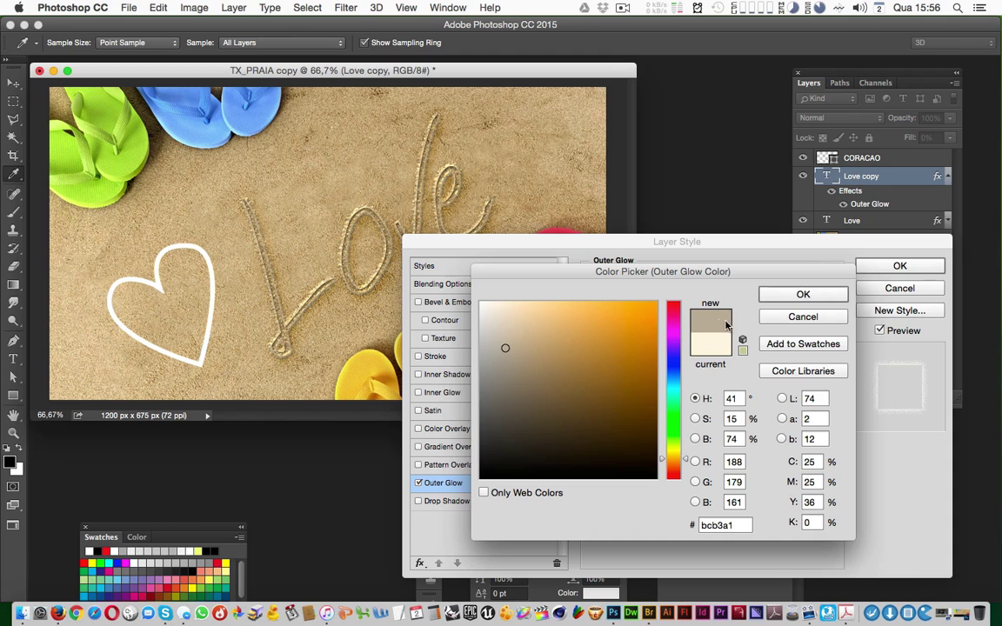
{"action": "key", "text": "Return"}
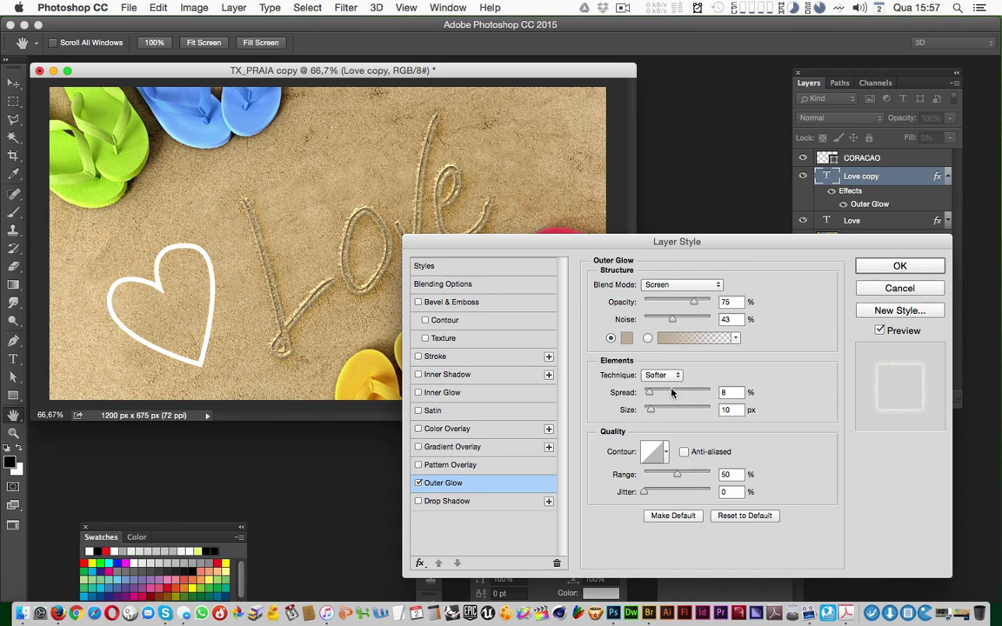
Set the Outer Glow spread to 0% and its size to 40 px
{"action": "double_click", "coordinate": [735, 392]}
{"action": "type", "text": "0"}
{"action": "key", "text": "Tab"}
{"action": "type", "text": "40"}
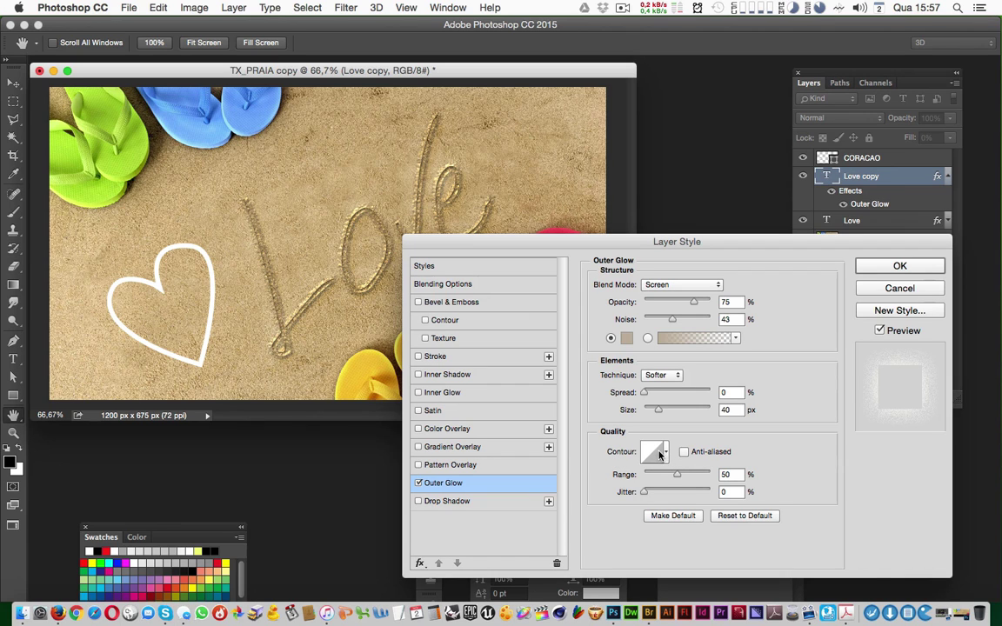
{"action": "double_click", "coordinate": [736, 475]}
{"action": "left_click", "coordinate": [799, 460]}
Enable Bevel & Emboss on the Love copy with Outer Bevel style, Chisel Hard technique and 300% depth
{"action": "left_click", "coordinate": [500, 304]}
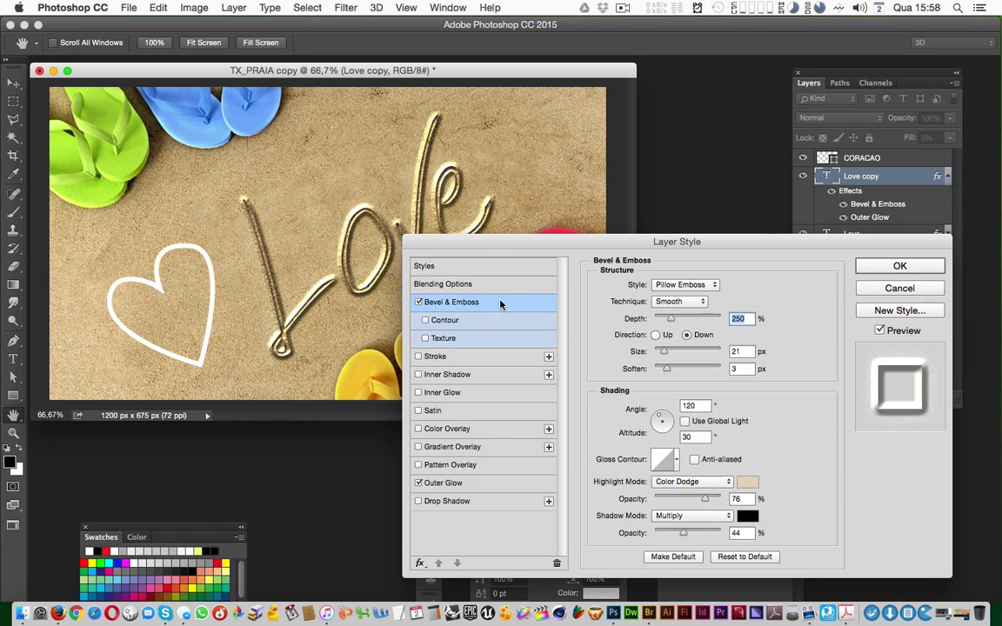
{"action": "left_click", "coordinate": [712, 286]}
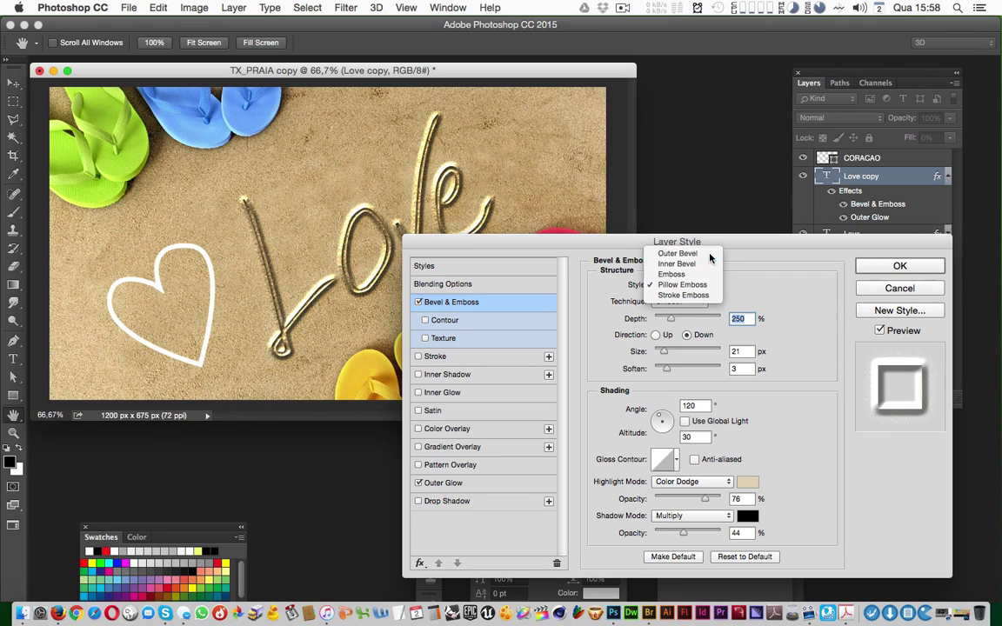
{"action": "left_click", "coordinate": [677, 253]}
{"action": "left_click", "coordinate": [705, 302]}
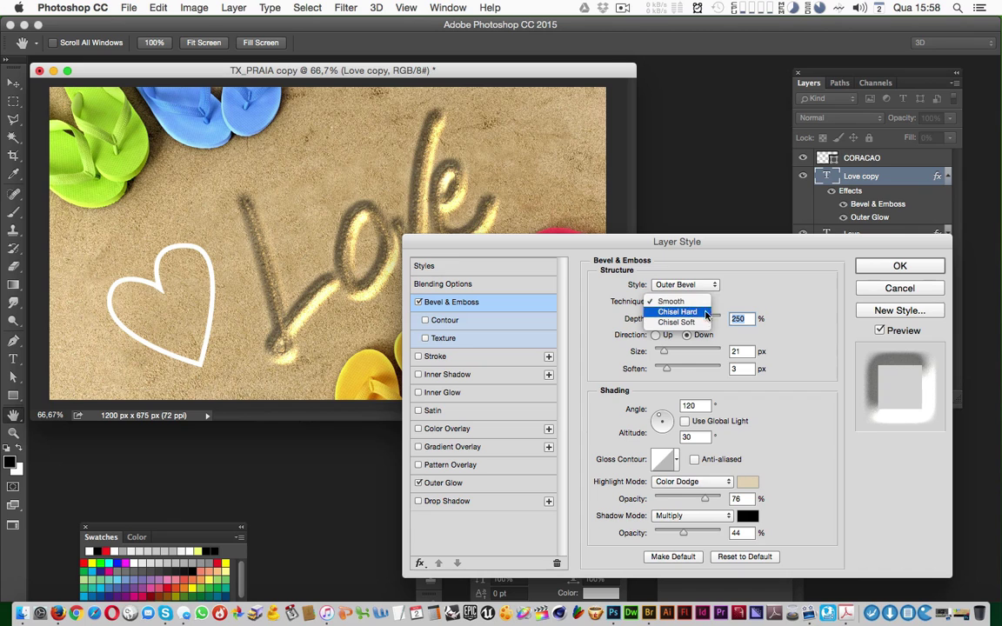
{"action": "left_click", "coordinate": [679, 311]}
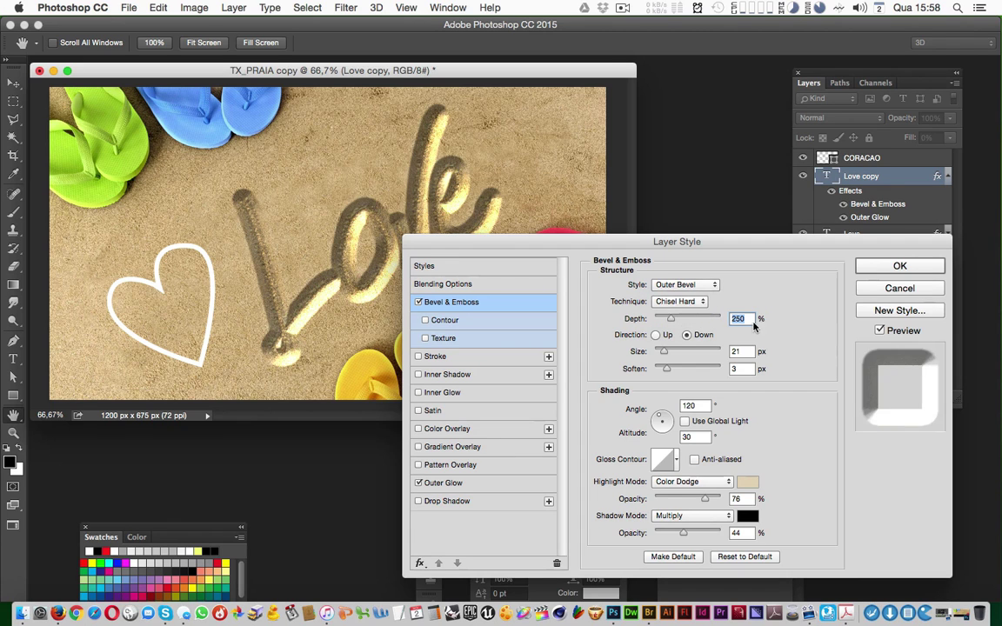
{"action": "type", "text": "300"}
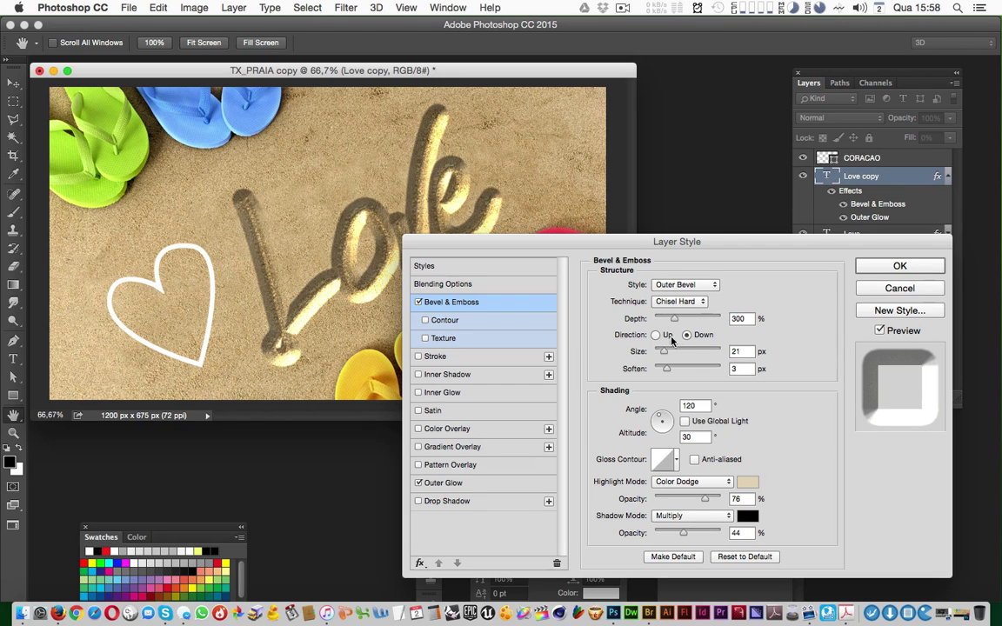
Set the bevel size to 1 px and soften to 0 px
{"action": "left_click", "coordinate": [750, 353]}
{"action": "type", "text": "1"}
{"action": "key", "text": "Tab"}
{"action": "type", "text": "0"}
{"action": "key", "text": "Tab"}
{"action": "left_click", "coordinate": [703, 436]}
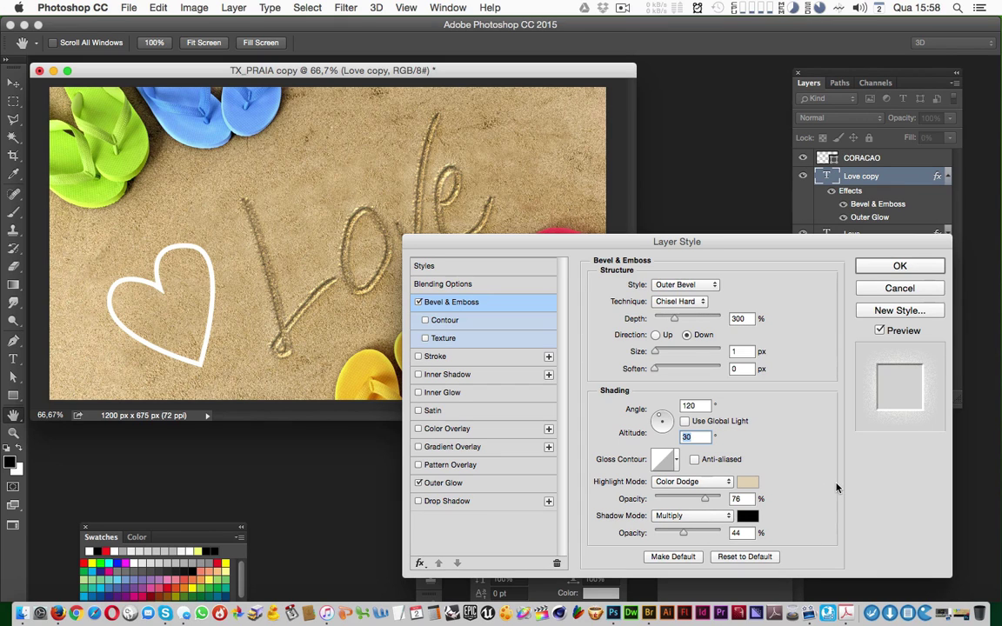
Set the bevel's highlight opacity to 17% and its shadow opacity to 40%
{"action": "left_click", "coordinate": [753, 499]}
{"action": "double_click", "coordinate": [754, 498]}
{"action": "type", "text": "17"}
{"action": "key", "text": "Tab"}
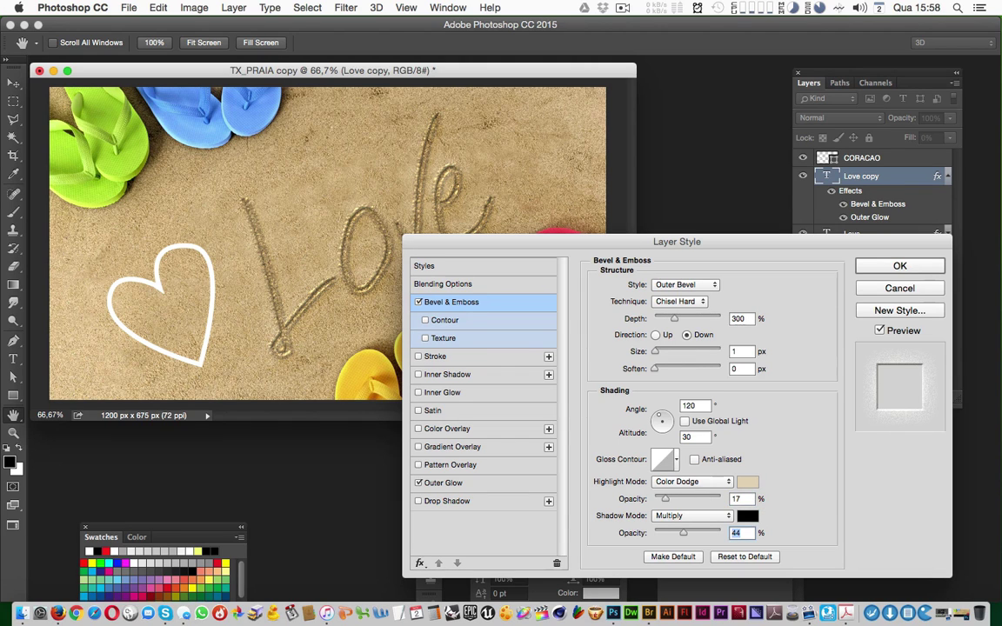
{"action": "type", "text": "40"}
Set the bevel's highlight colour to the light peach e8d7be
{"action": "left_click", "coordinate": [747, 481]}
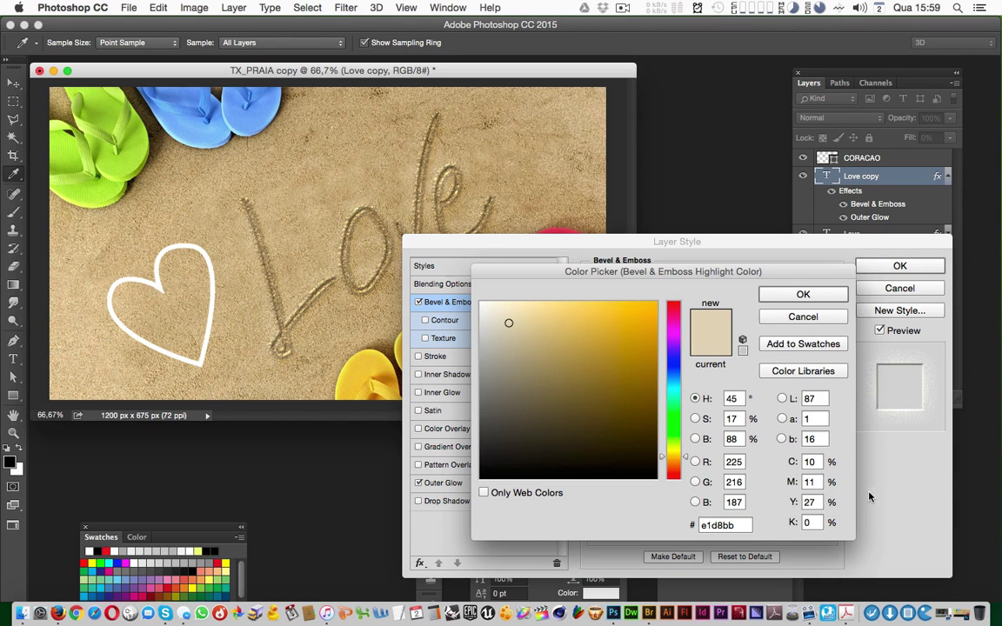
{"action": "left_click", "coordinate": [803, 317]}
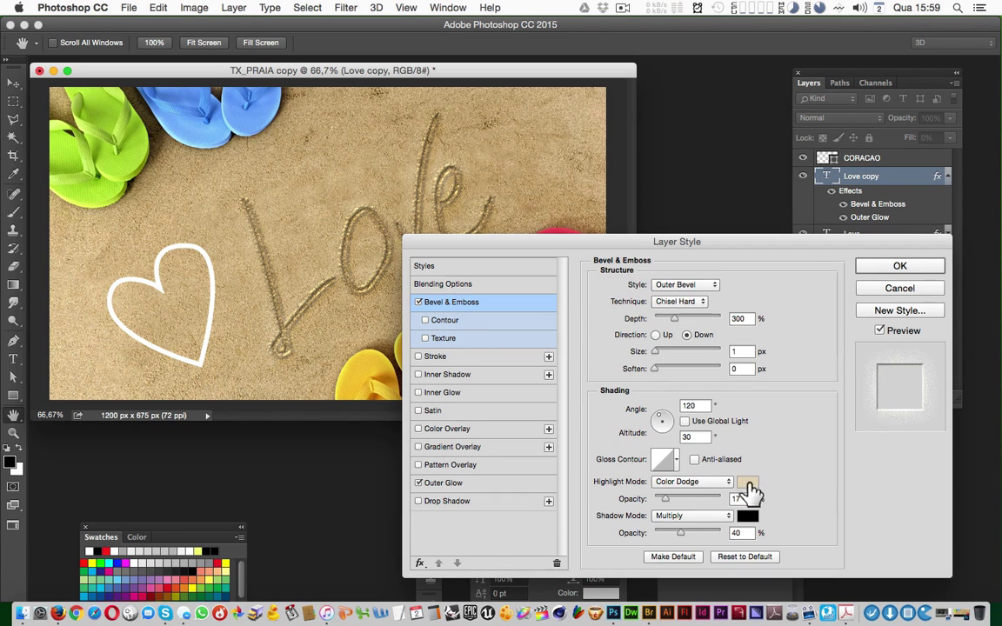
{"action": "left_click", "coordinate": [748, 485]}
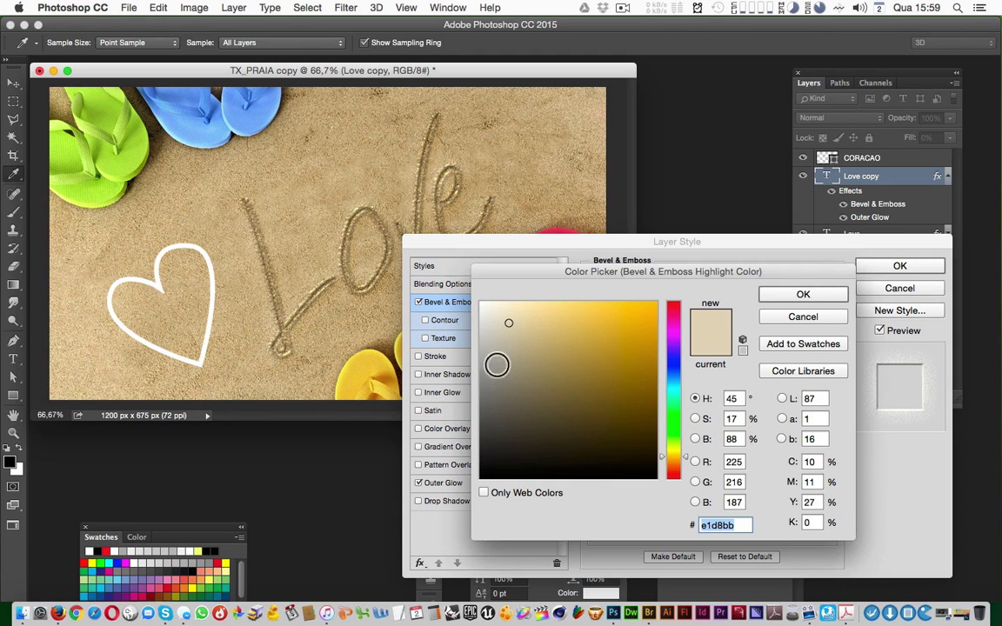
{"action": "left_click", "coordinate": [687, 461]}
{"action": "left_click_drag", "start_coordinate": [687, 461], "coordinate": [689, 465]}
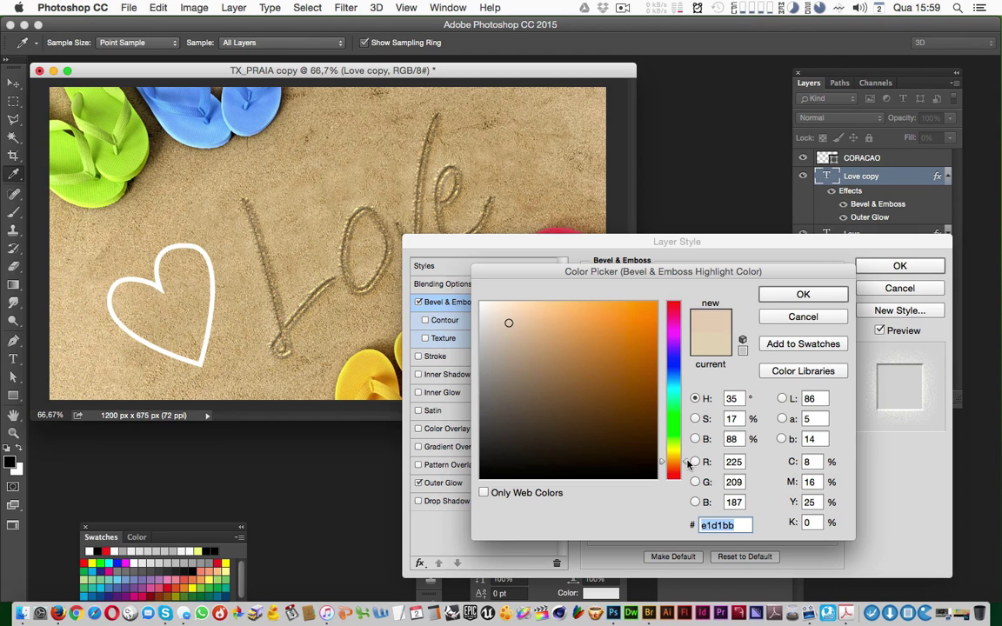
{"action": "left_click_drag", "start_coordinate": [508, 323], "coordinate": [511, 317]}
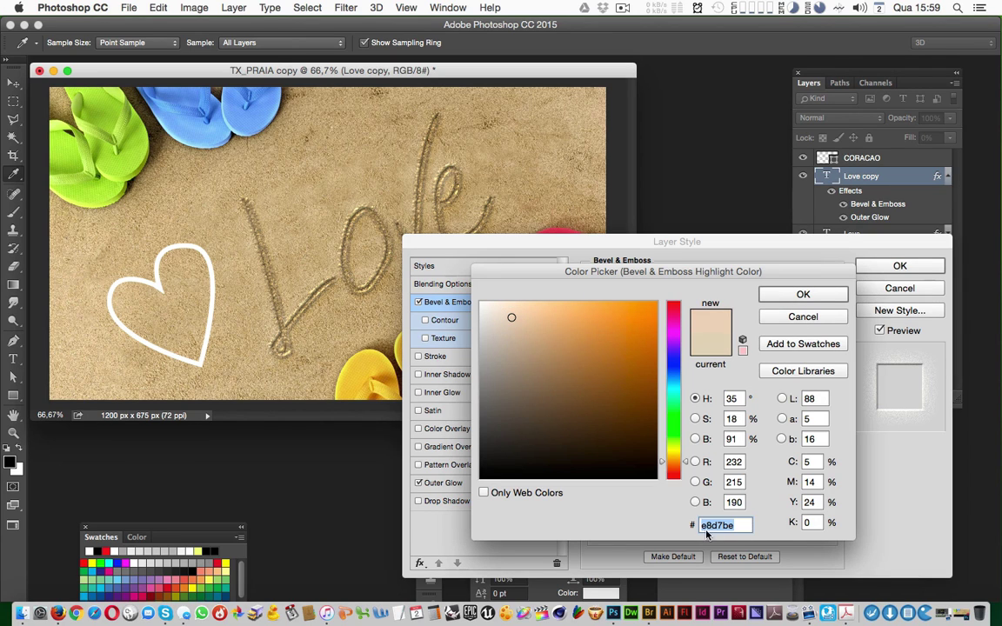
{"action": "left_click", "coordinate": [746, 525]}
{"action": "left_click_drag", "start_coordinate": [744, 525], "coordinate": [700, 525]}
{"action": "left_click", "coordinate": [796, 297]}
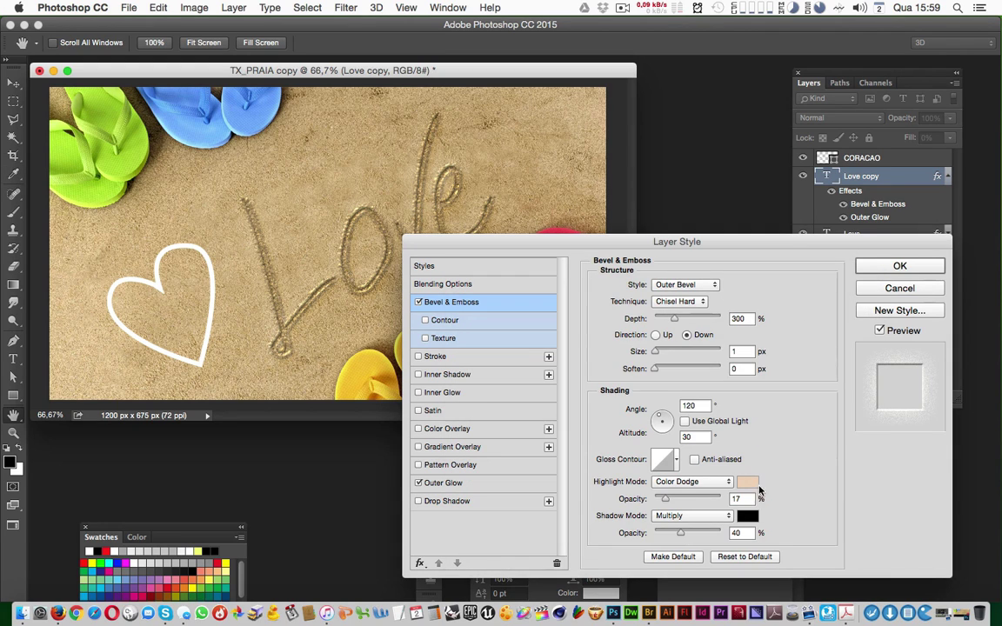
Review the Bevel & Emboss settings, apply the Love copy's layer style and collapse its effects list
{"action": "double_click", "coordinate": [748, 502]}
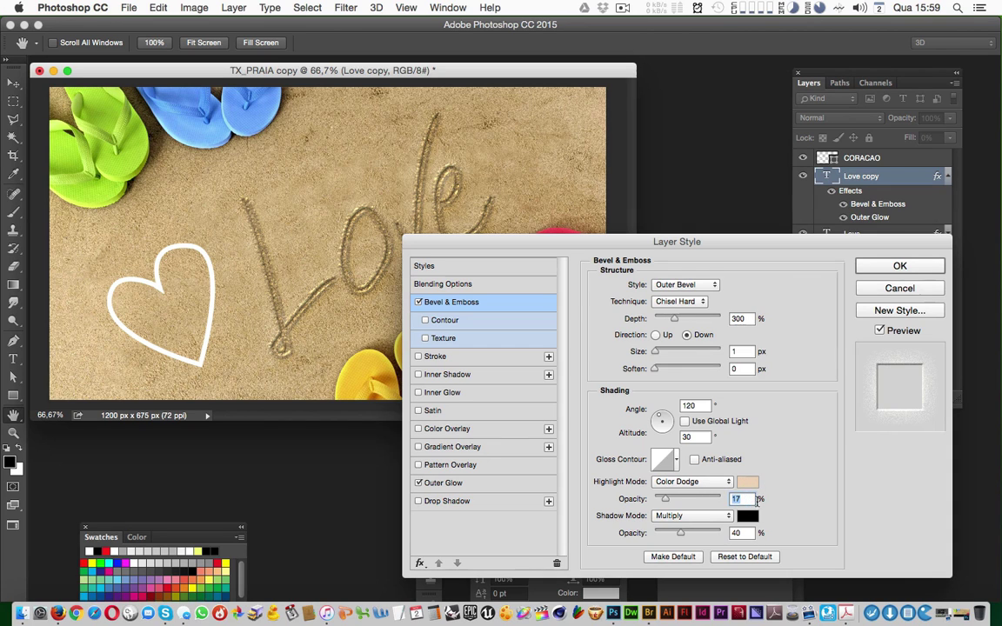
{"action": "left_click", "coordinate": [804, 497]}
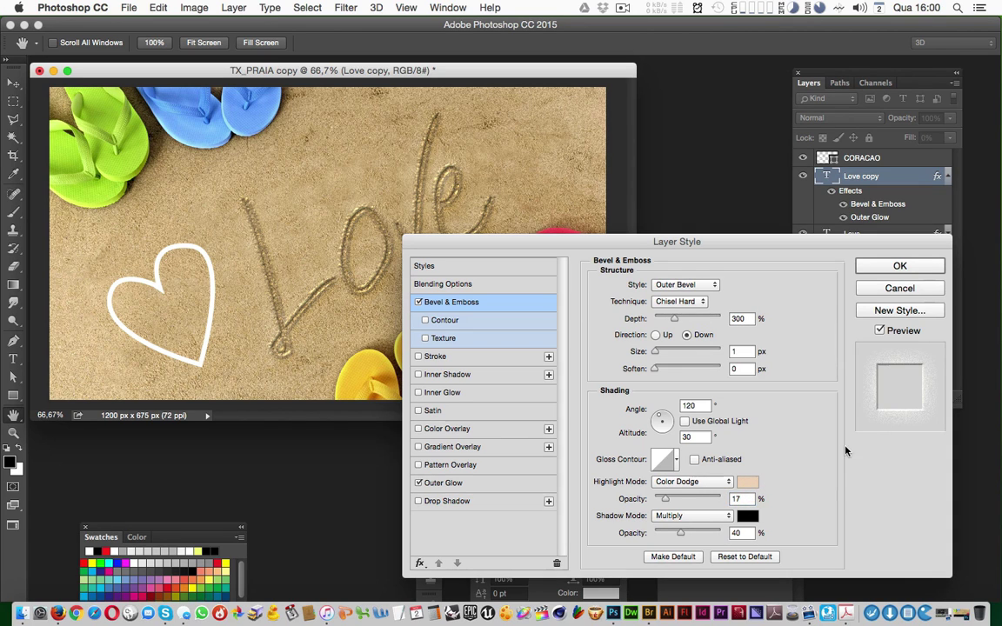
{"action": "left_click", "coordinate": [438, 485]}
{"action": "left_click", "coordinate": [481, 302]}
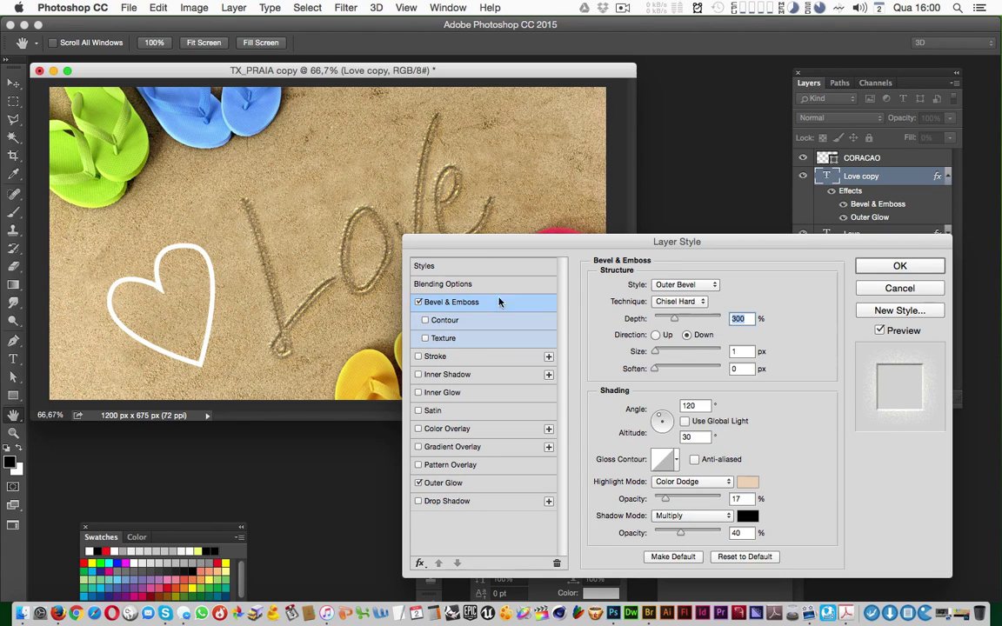
{"action": "left_click", "coordinate": [887, 269]}
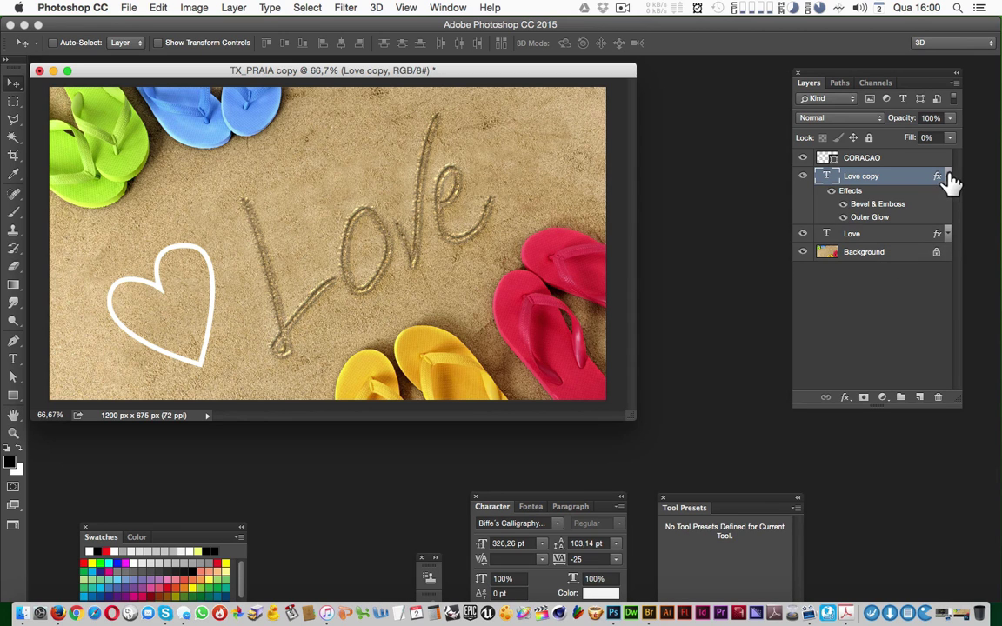
{"action": "left_click", "coordinate": [948, 176]}
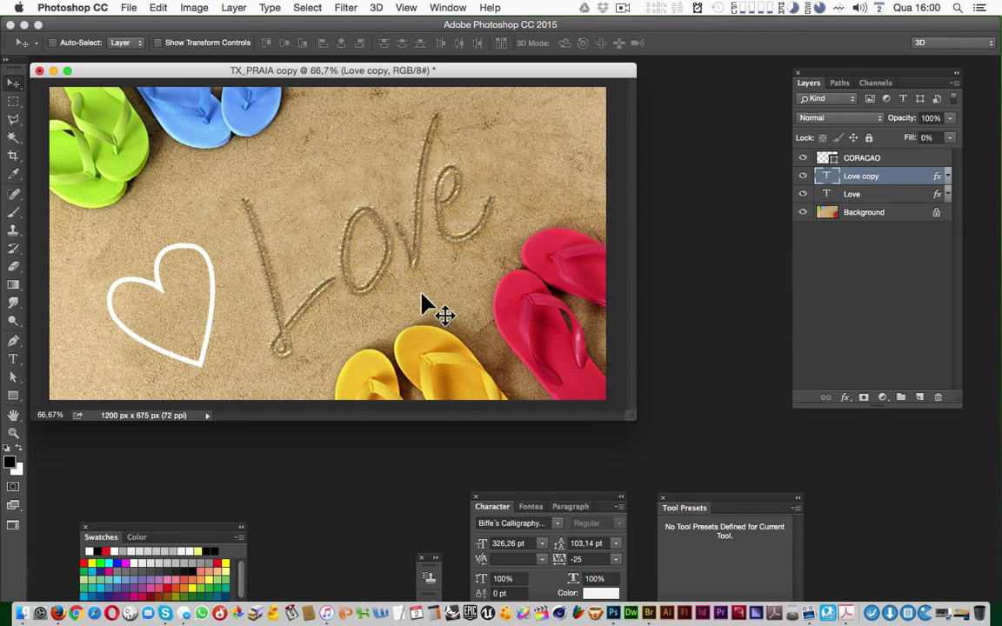
View the image at 100% and toggle the Love copy layer's visibility to compare its effect on the text
{"action": "key", "text": "super+plus"}
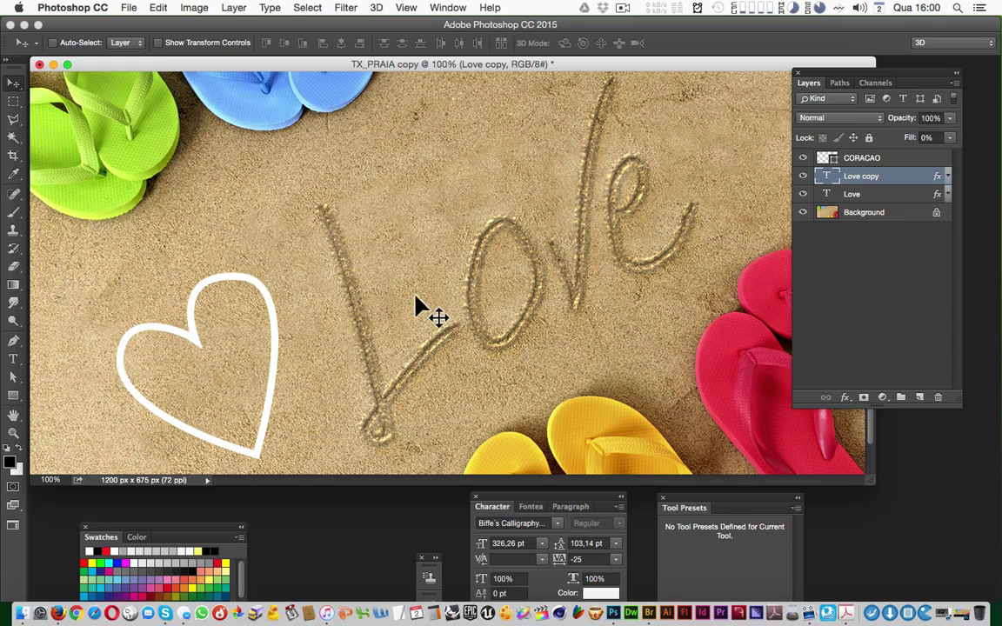
{"action": "left_click_drag", "start_coordinate": [876, 487], "coordinate": [946, 585]}
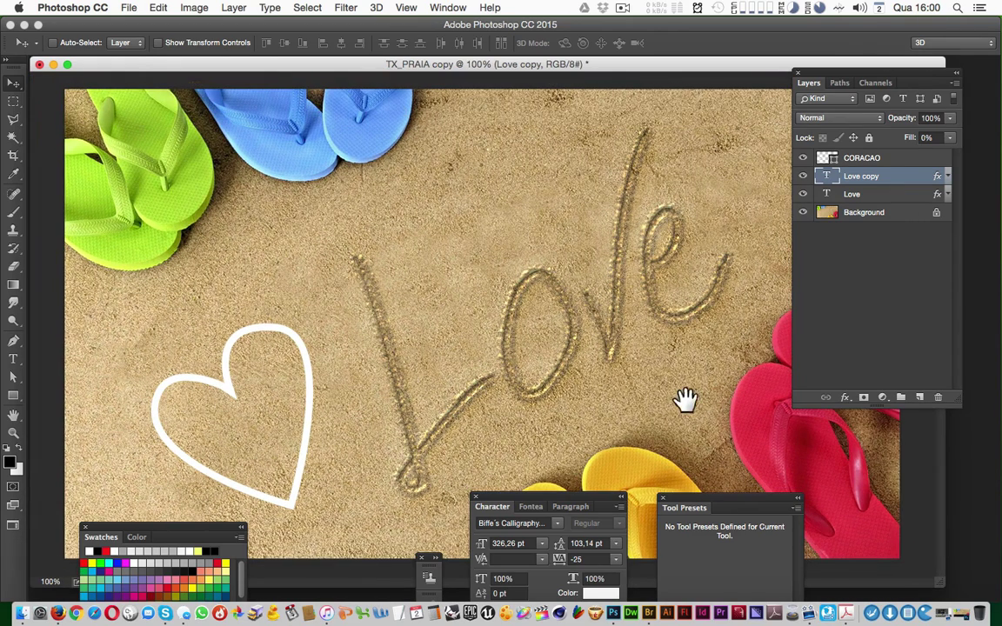
{"action": "key", "text": "t"}
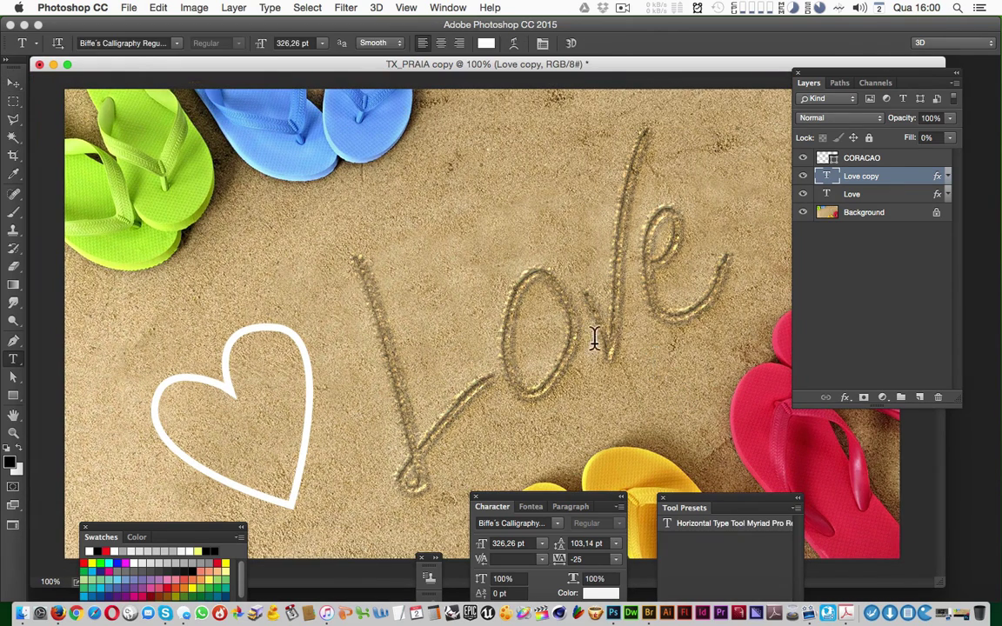
{"action": "left_click_drag", "start_coordinate": [380, 404], "coordinate": [736, 285]}
{"action": "key", "text": "Escape"}
{"action": "left_click", "coordinate": [802, 178]}
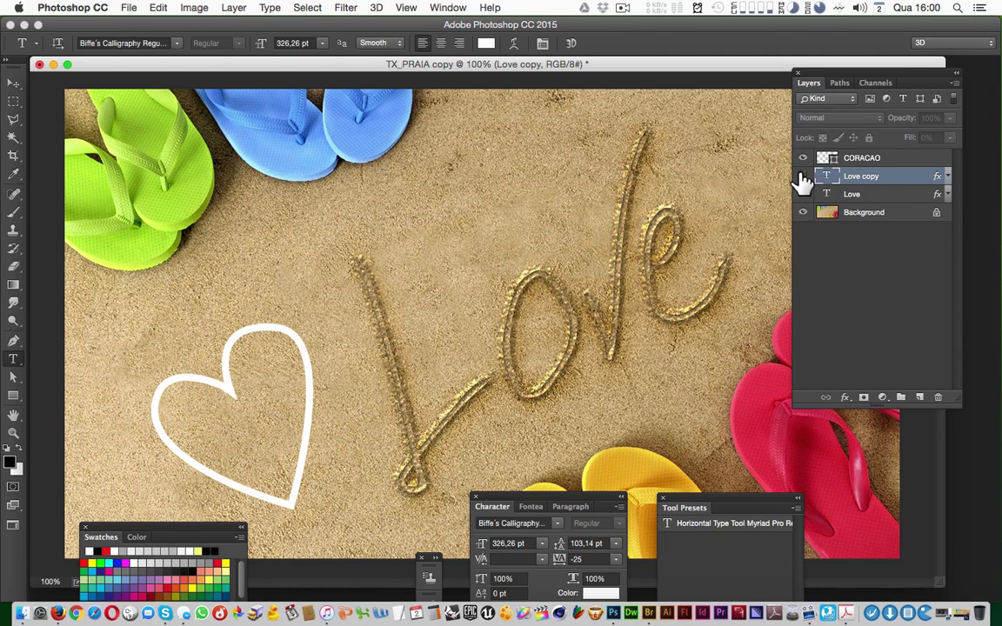
{"action": "left_click", "coordinate": [803, 179]}
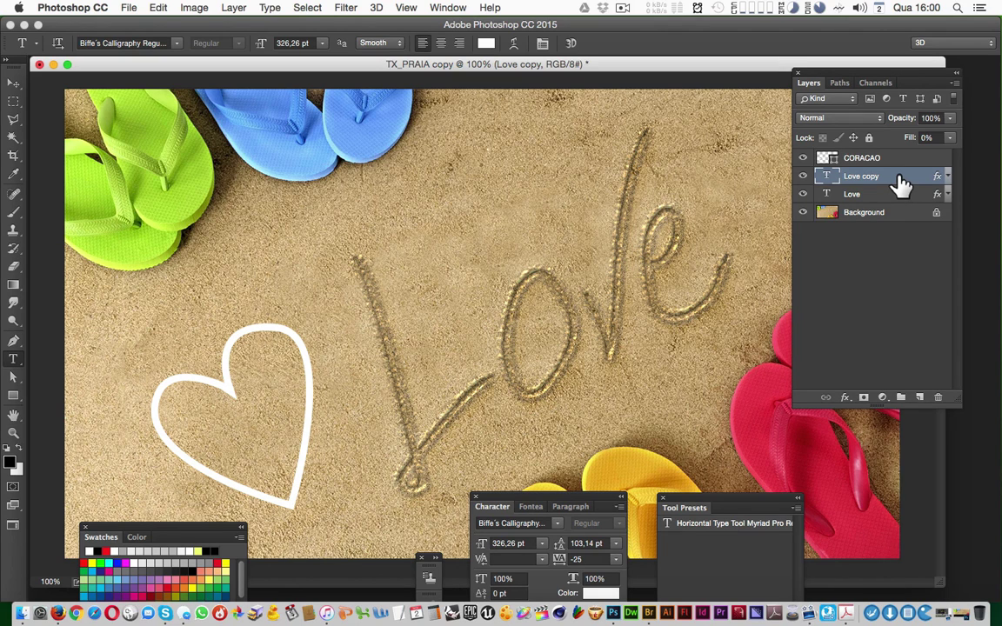
Switch the image to full-screen mode, centre it in view and activate the Move tool
{"action": "key", "text": "f"}
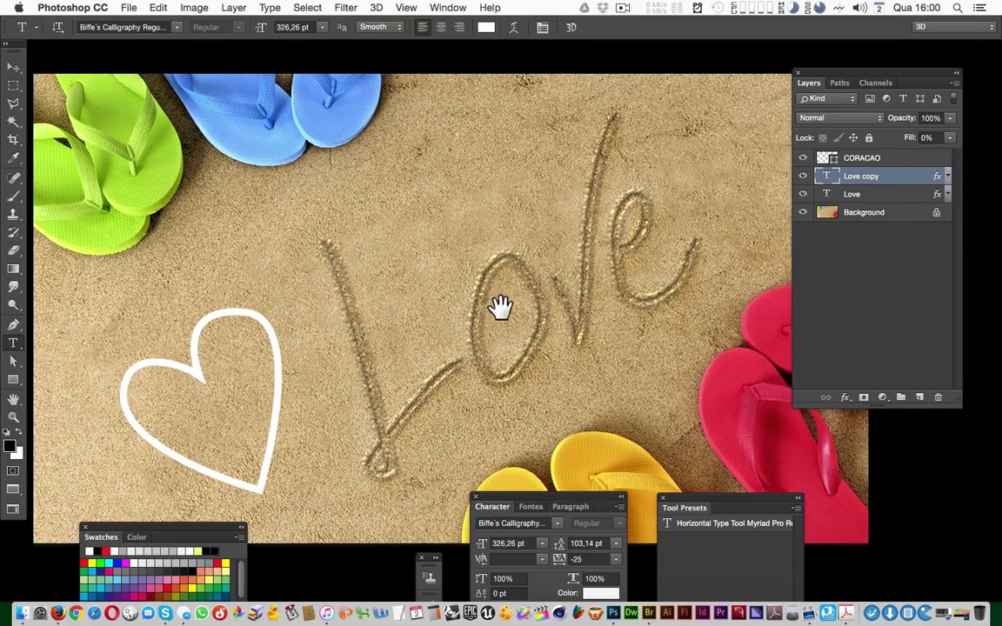
{"action": "left_click_drag", "start_coordinate": [500, 306], "coordinate": [517, 286]}
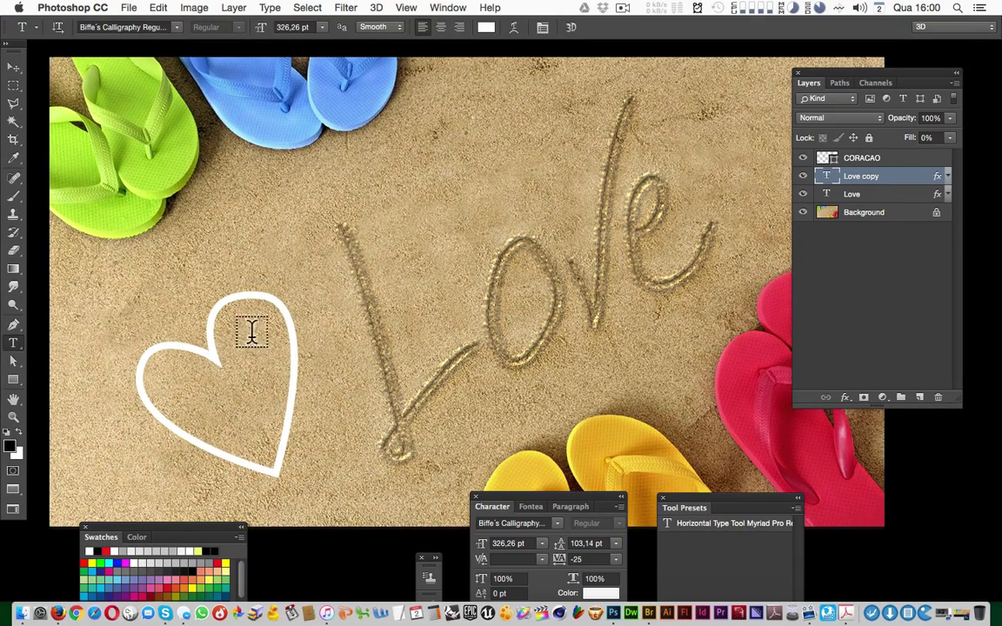
{"action": "key", "text": "v"}
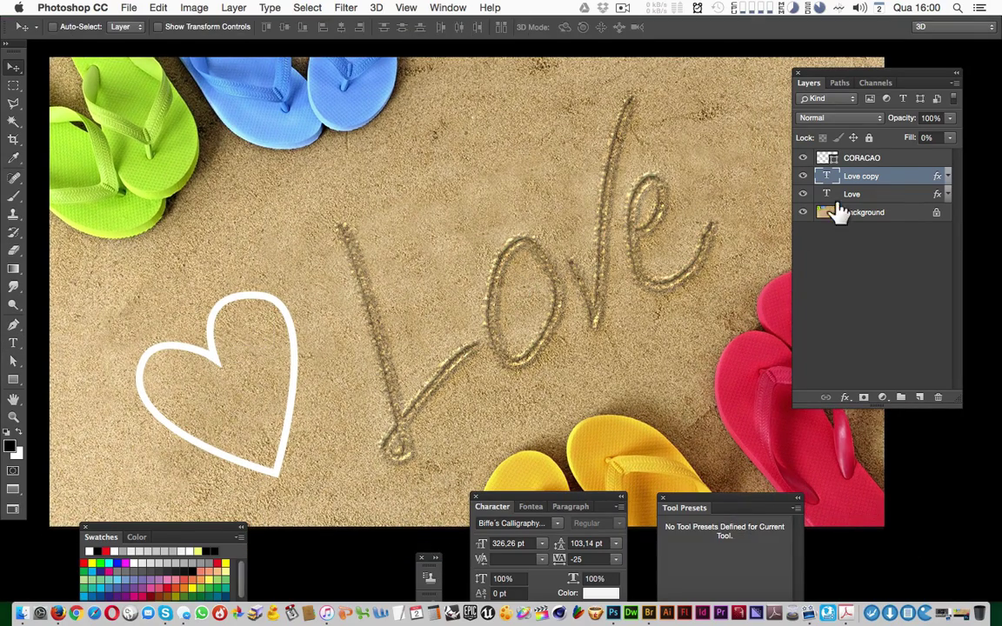
Toggle the Love layer's visibility to check it, and copy its layer style
{"action": "left_click", "coordinate": [899, 197]}
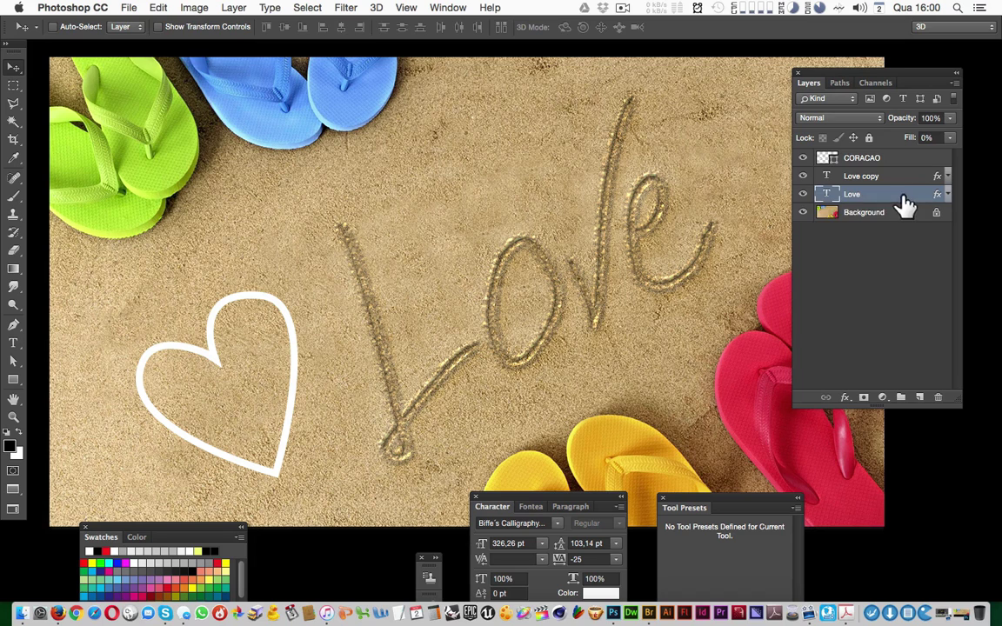
{"action": "left_click", "coordinate": [804, 197]}
{"action": "left_click", "coordinate": [804, 197]}
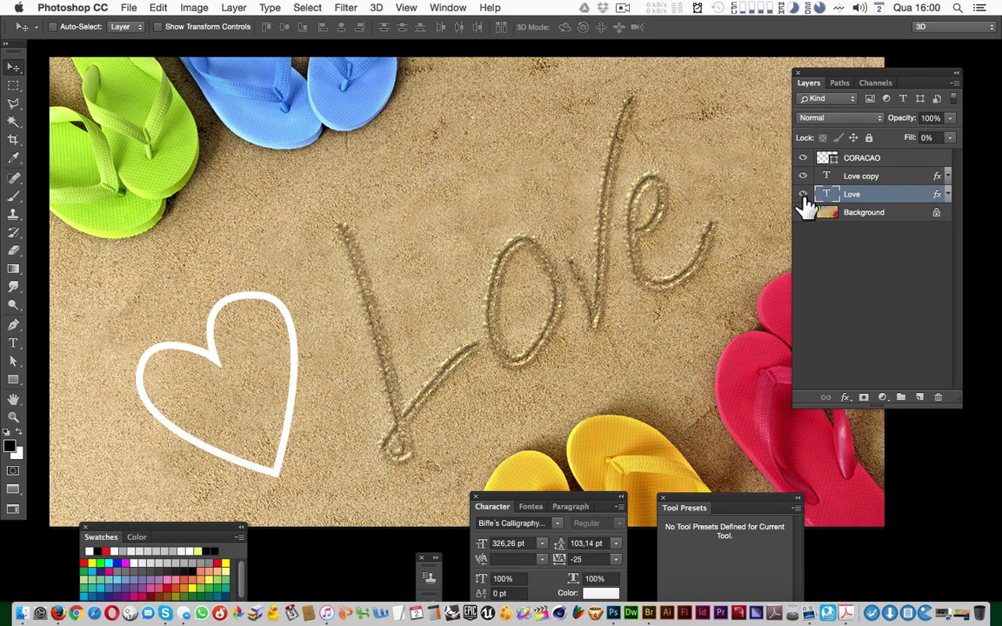
{"action": "right_click", "coordinate": [938, 197]}
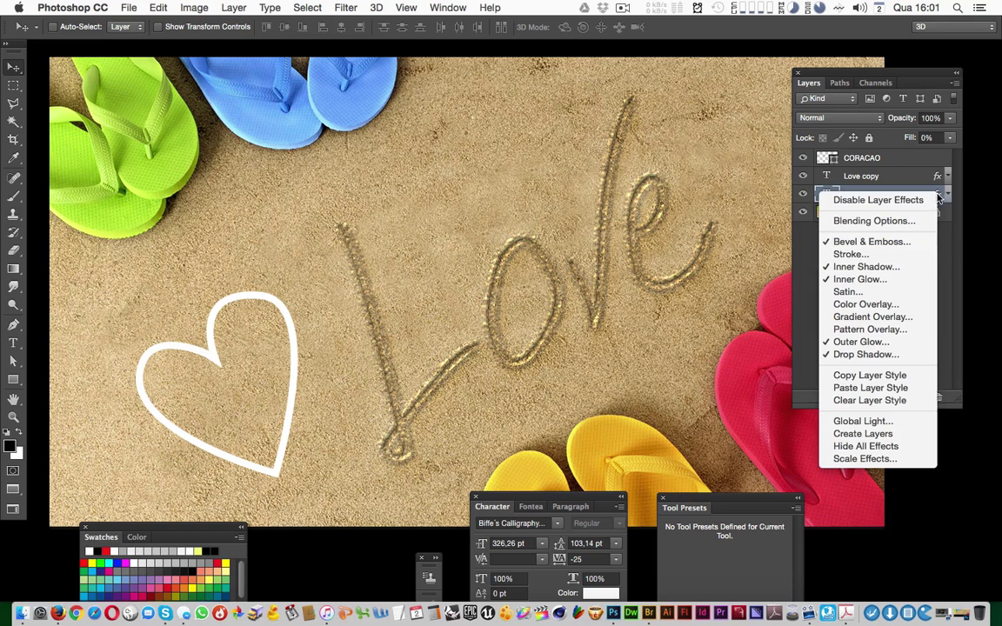
{"action": "left_click", "coordinate": [940, 197]}
{"action": "right_click", "coordinate": [938, 201]}
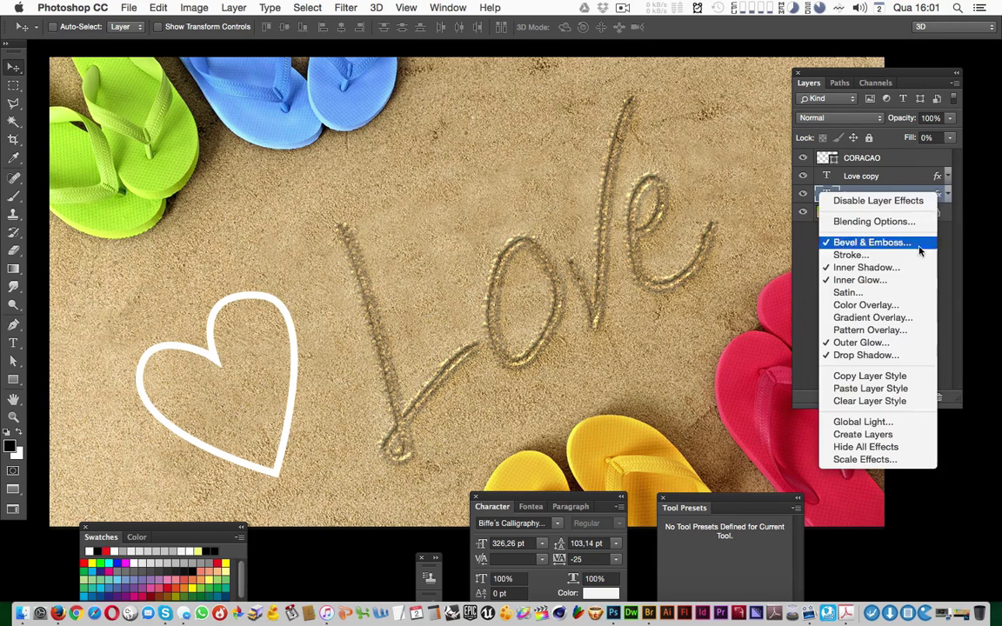
{"action": "left_click", "coordinate": [922, 379]}
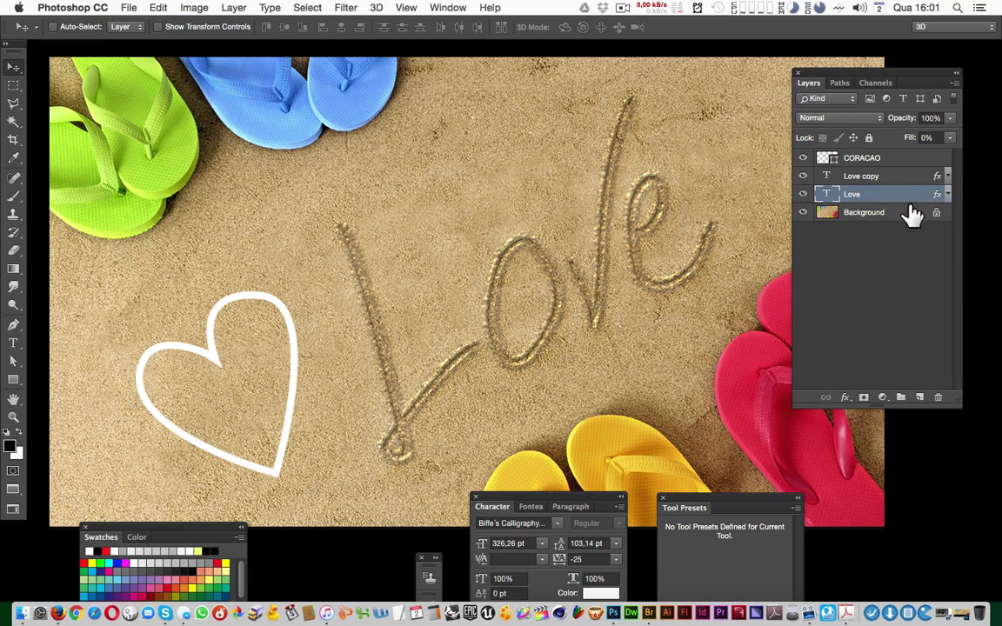
Paste the copied Love layer style onto the CORACAO heart layer and collapse its effects list
{"action": "left_click", "coordinate": [901, 165]}
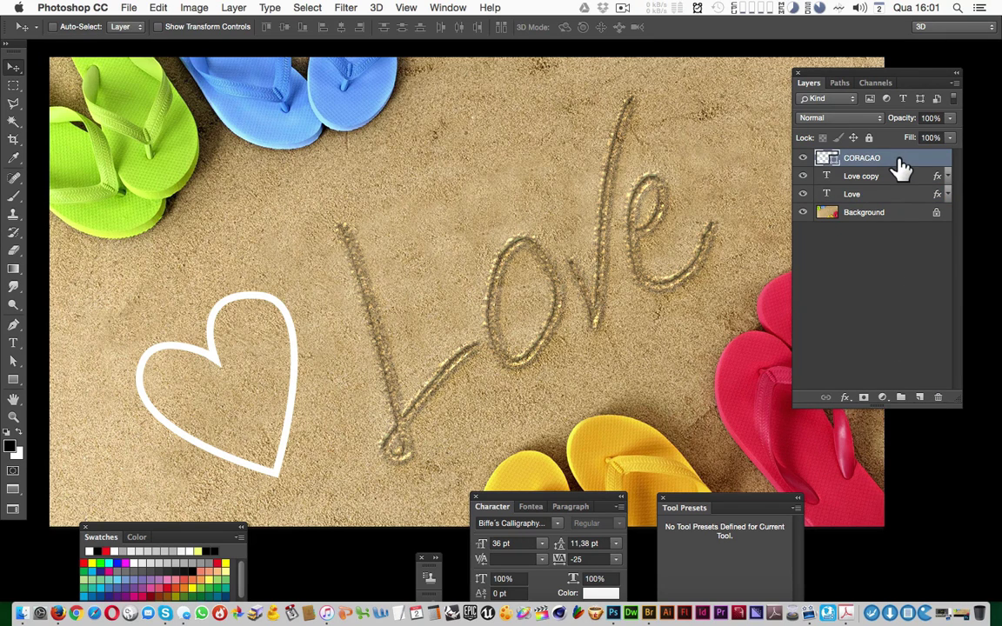
{"action": "right_click", "coordinate": [901, 166]}
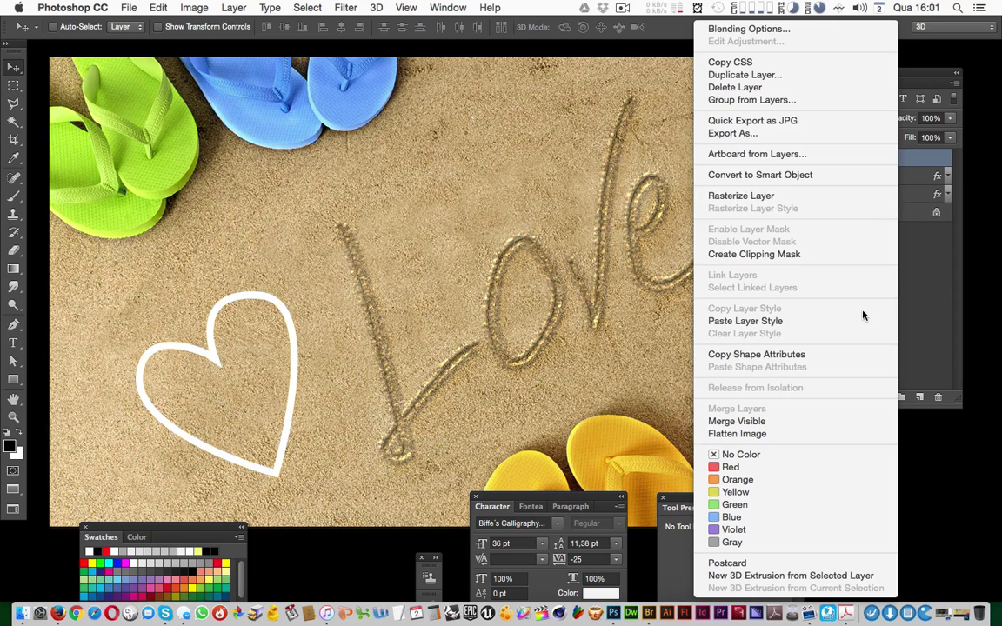
{"action": "left_click", "coordinate": [837, 321]}
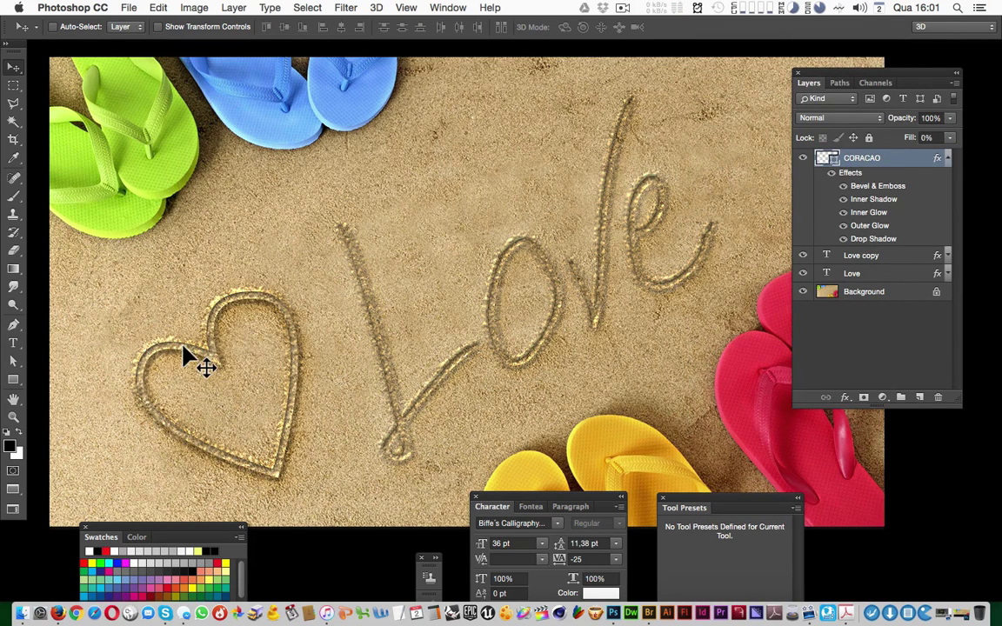
{"action": "left_click", "coordinate": [947, 158]}
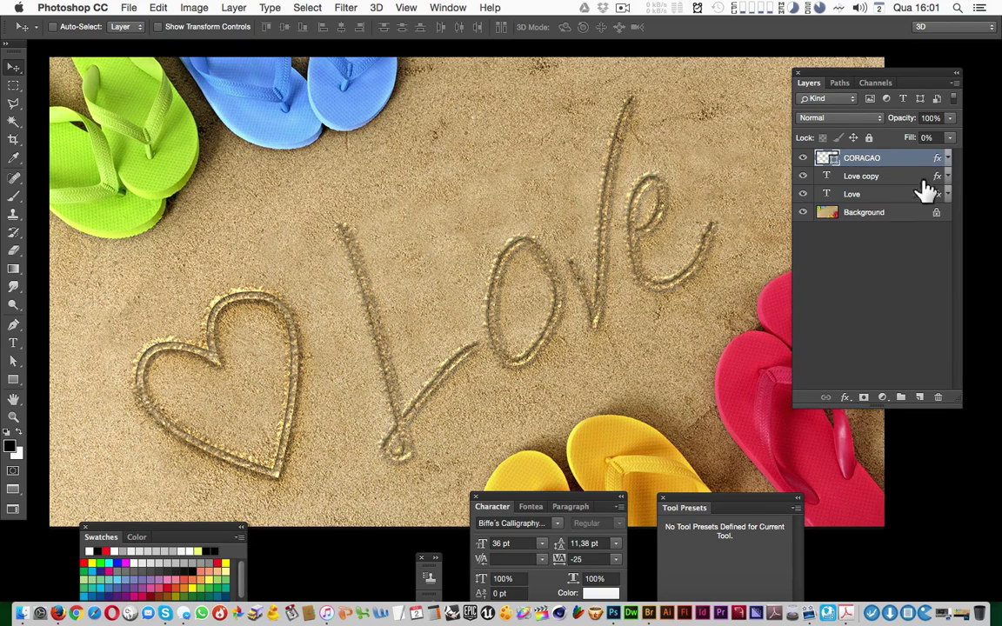
Duplicate the CORACAO heart layer and remove all the effects from the duplicate
{"action": "key", "text": "super"}
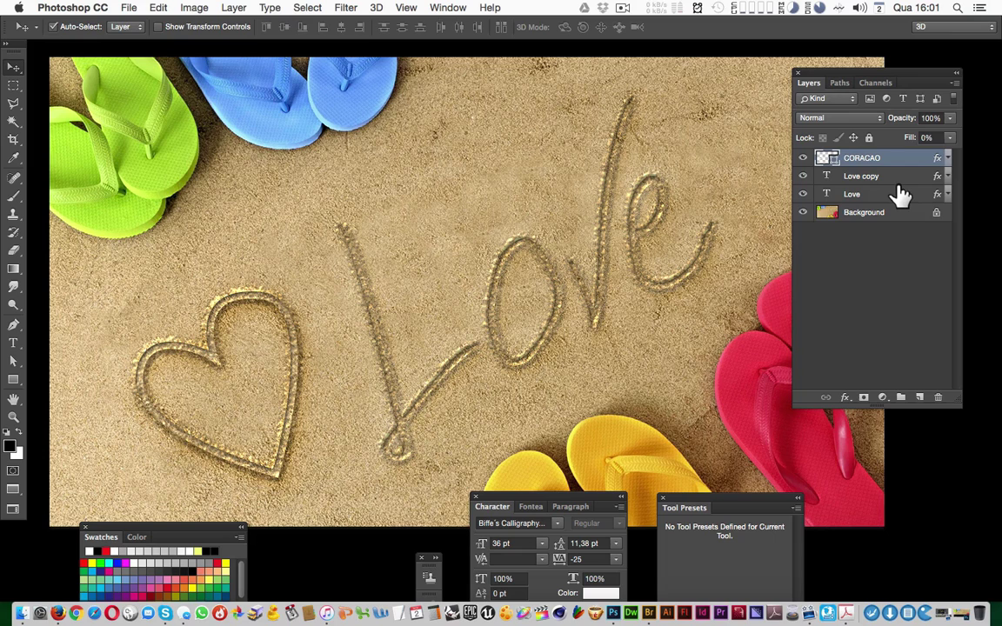
{"action": "key", "text": "super+j"}
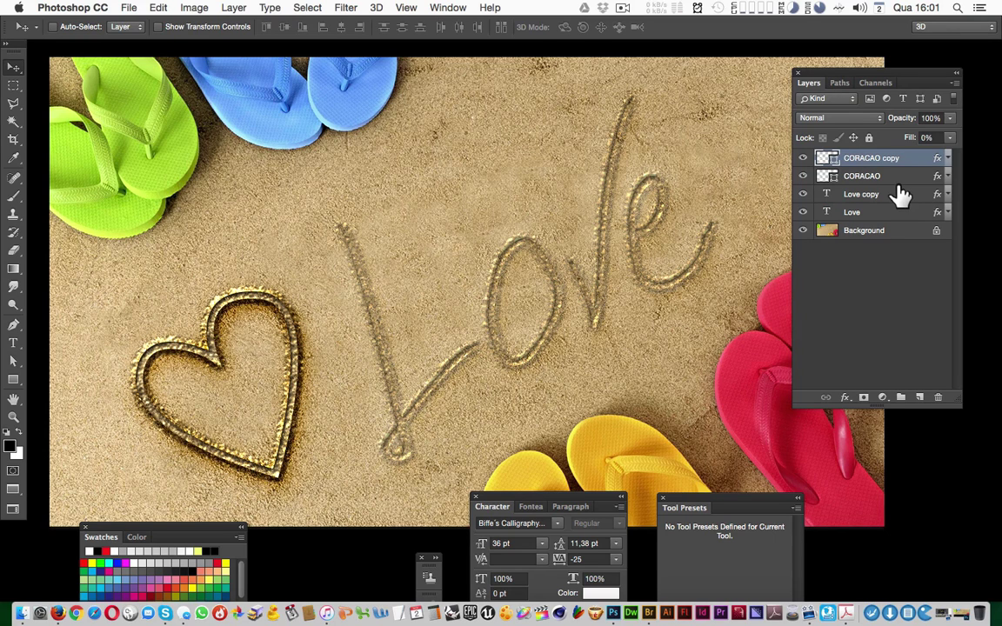
{"action": "left_click", "coordinate": [947, 159]}
{"action": "left_click_drag", "start_coordinate": [849, 172], "coordinate": [938, 398]}
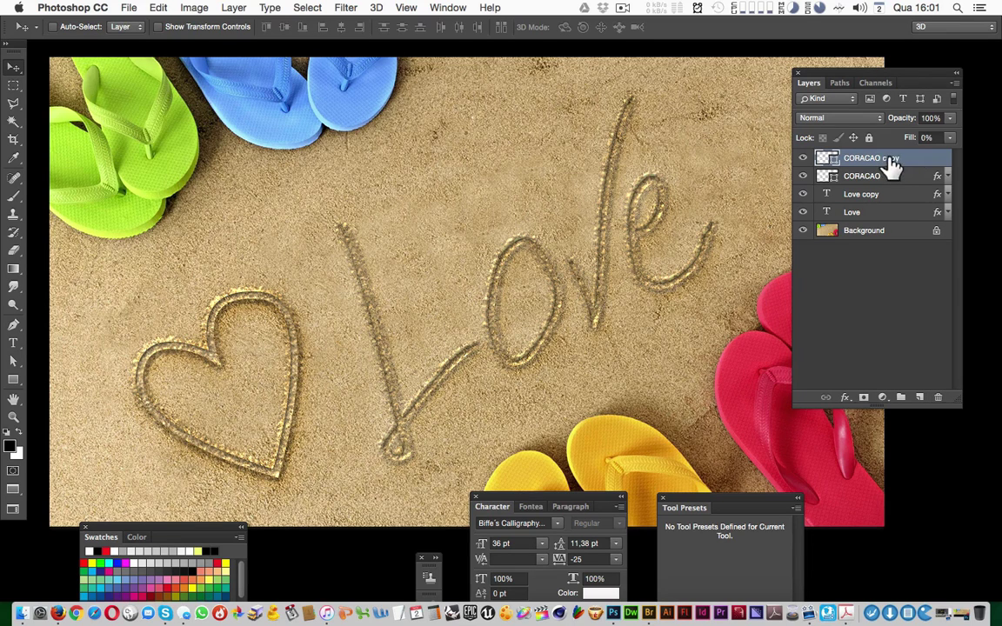
Copy the layer style of the Love copy layer and paste it onto the CORACAO copy layer
{"action": "left_click", "coordinate": [862, 198]}
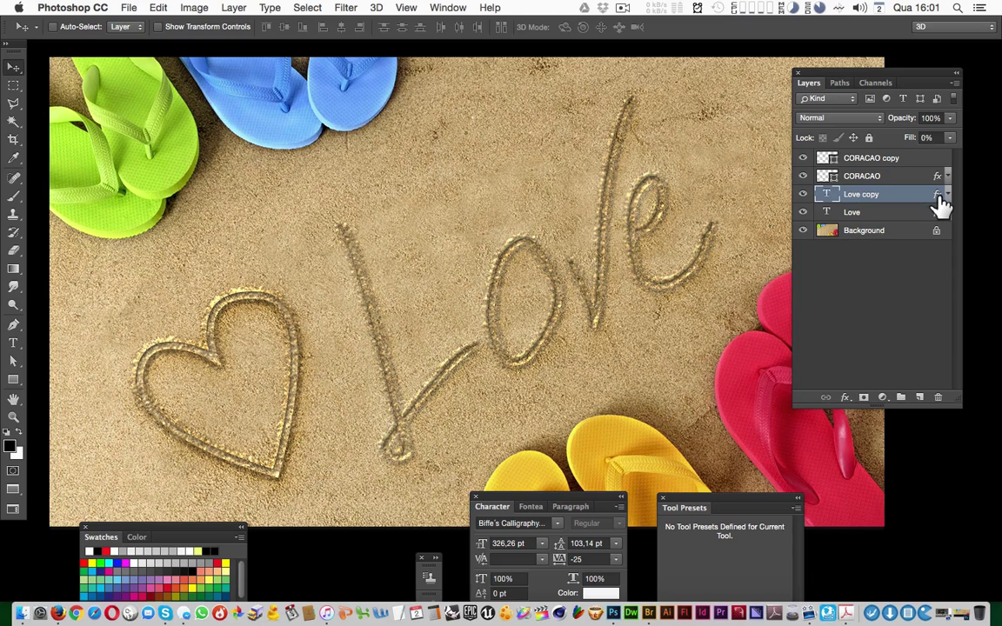
{"action": "right_click", "coordinate": [938, 200]}
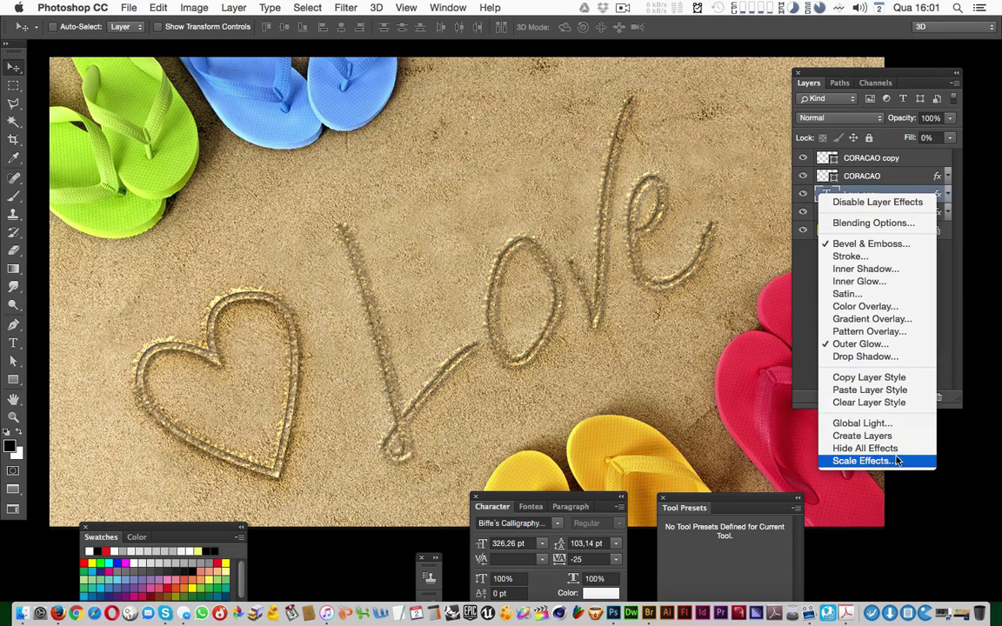
{"action": "left_click", "coordinate": [913, 378]}
{"action": "left_click", "coordinate": [917, 160]}
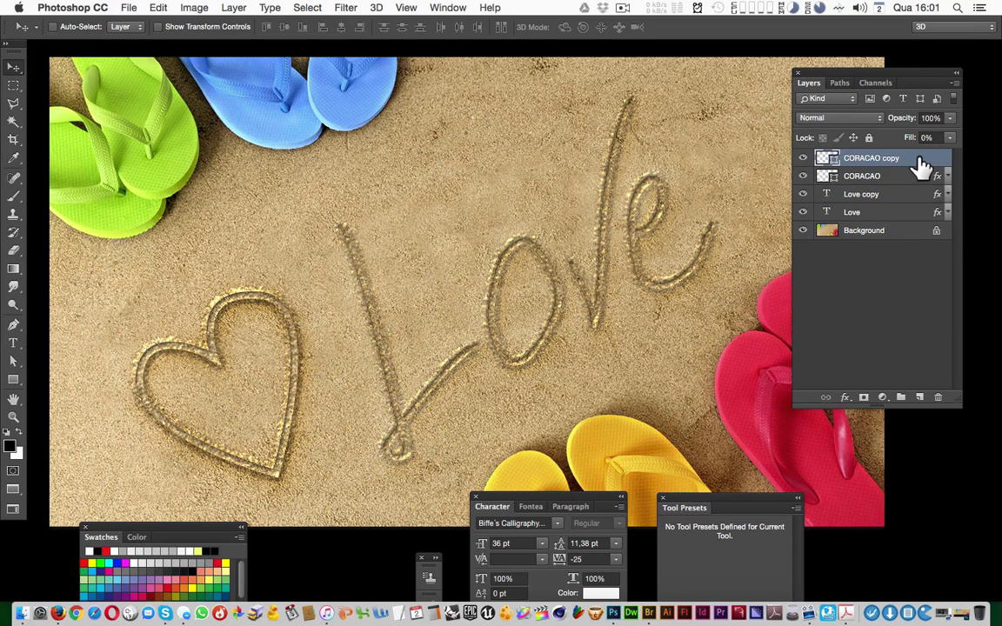
{"action": "right_click", "coordinate": [921, 163]}
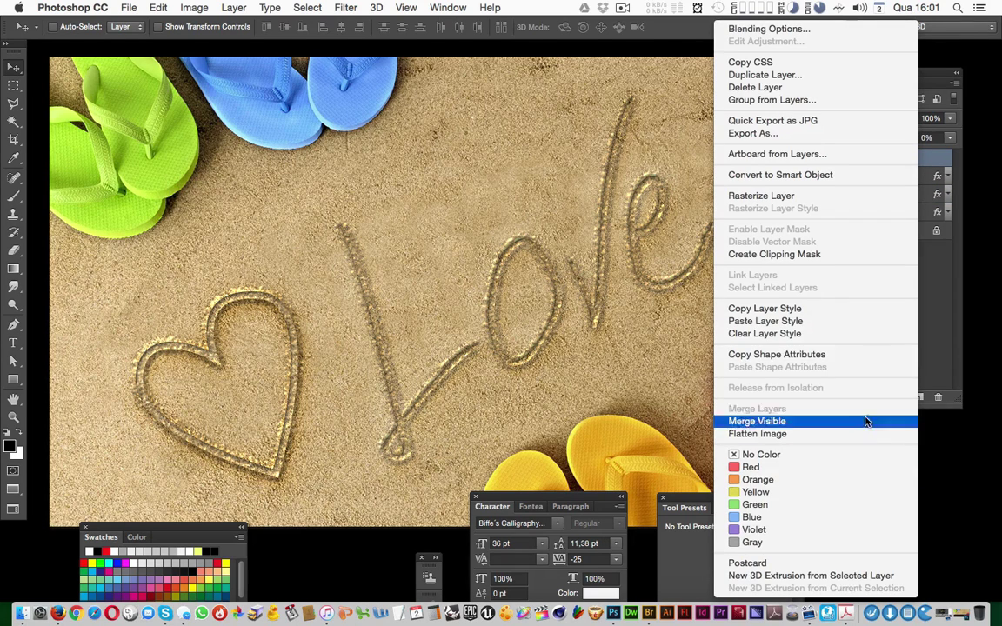
{"action": "left_click", "coordinate": [867, 322]}
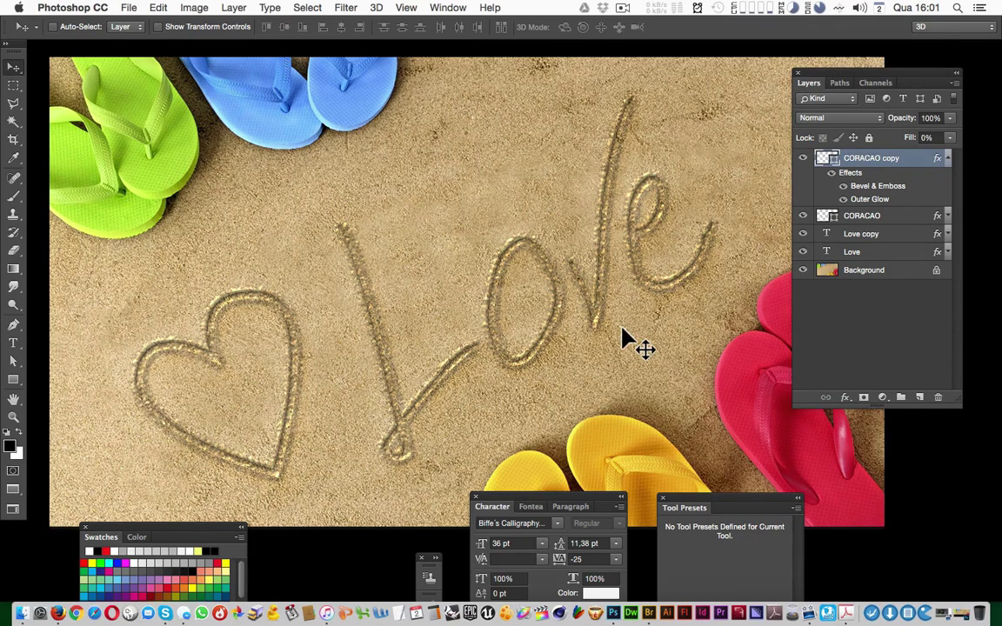
Examine the heart and Love text in full-screen mode without panels, up close and fitted, and restore the panels
{"action": "key", "text": "f"}
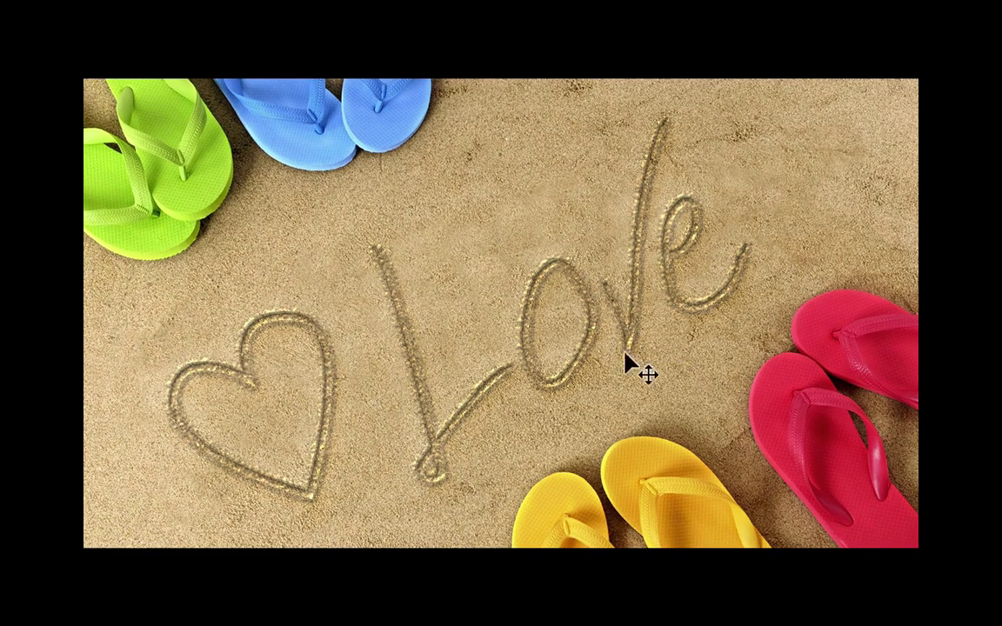
{"action": "left_click", "coordinate": [577, 379], "text": "ctrl"}
{"action": "key", "text": "space"}
{"action": "left_click_drag", "start_coordinate": [506, 398], "coordinate": [533, 399]}
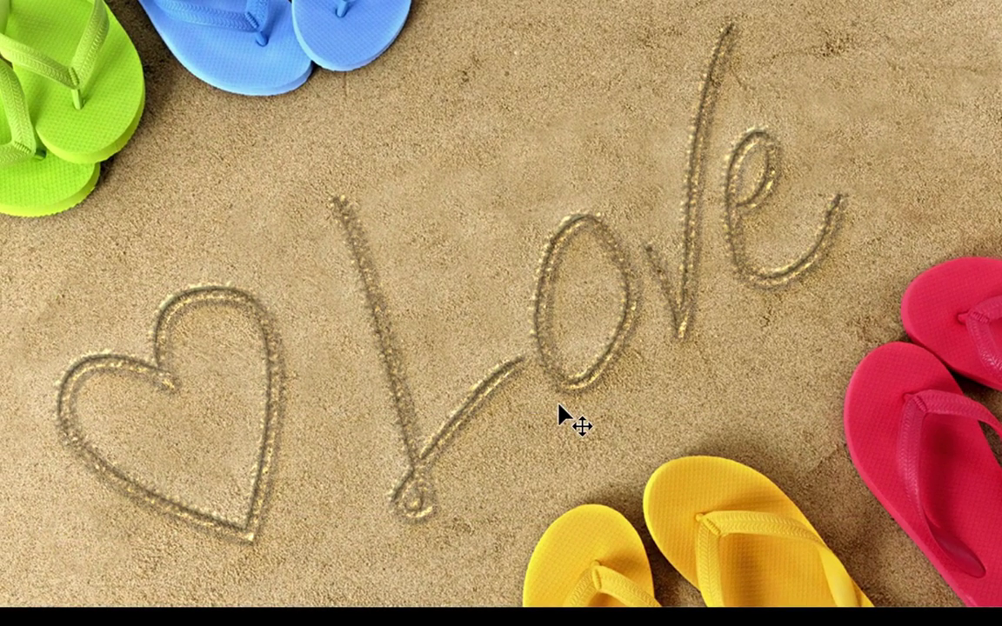
{"action": "key", "text": "ctrl+0"}
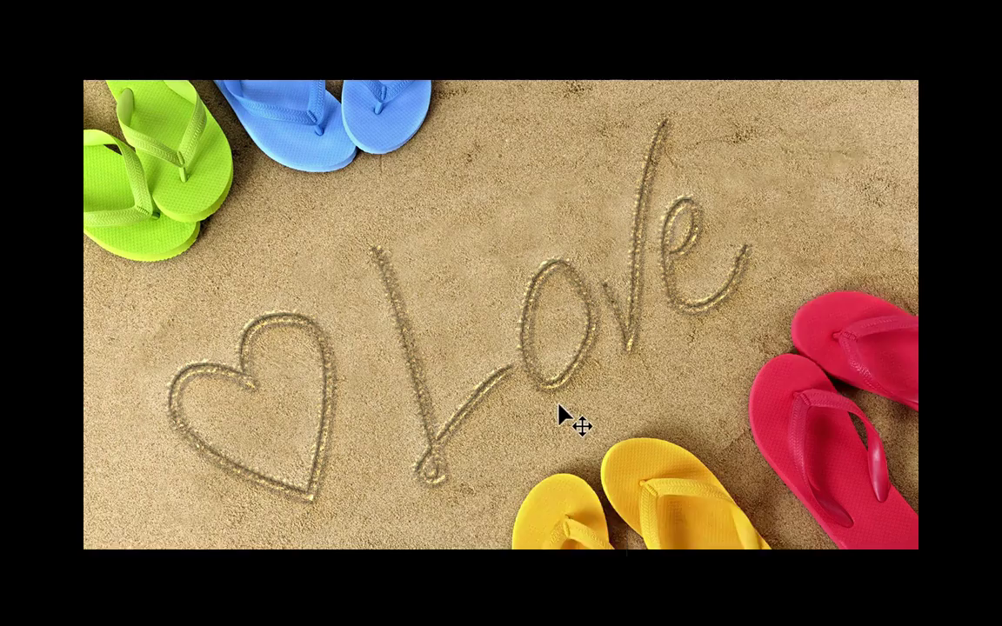
{"action": "key", "text": "Tab"}
{"action": "key", "text": "space"}
{"action": "left_click_drag", "start_coordinate": [561, 385], "coordinate": [519, 326]}
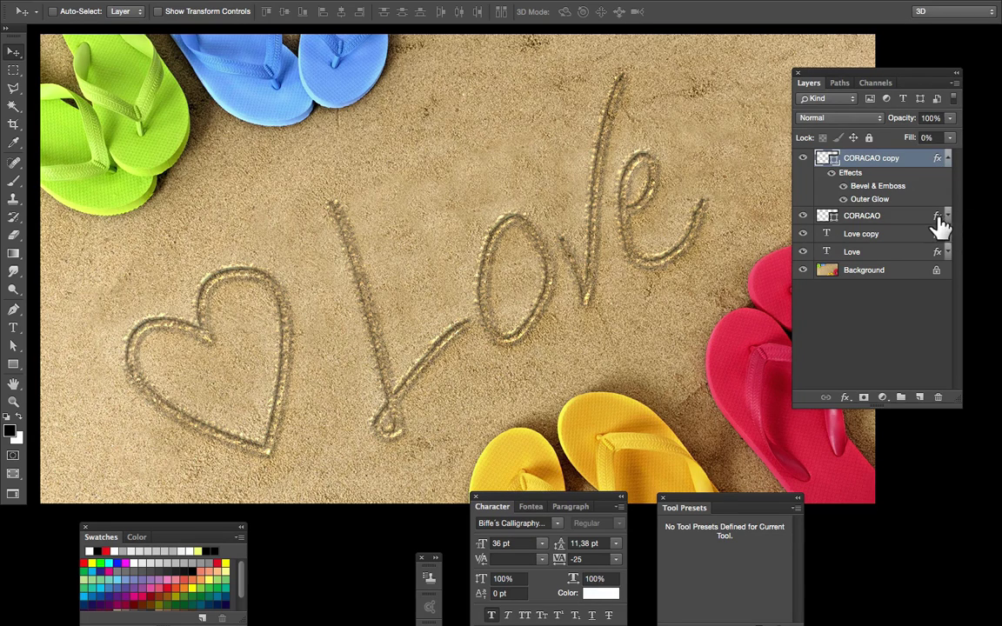
Expand the CORACAO layer's effects list and toggle the CORACAO copy's Bevel & Emboss visibility to compare its effect
{"action": "left_click", "coordinate": [845, 397]}
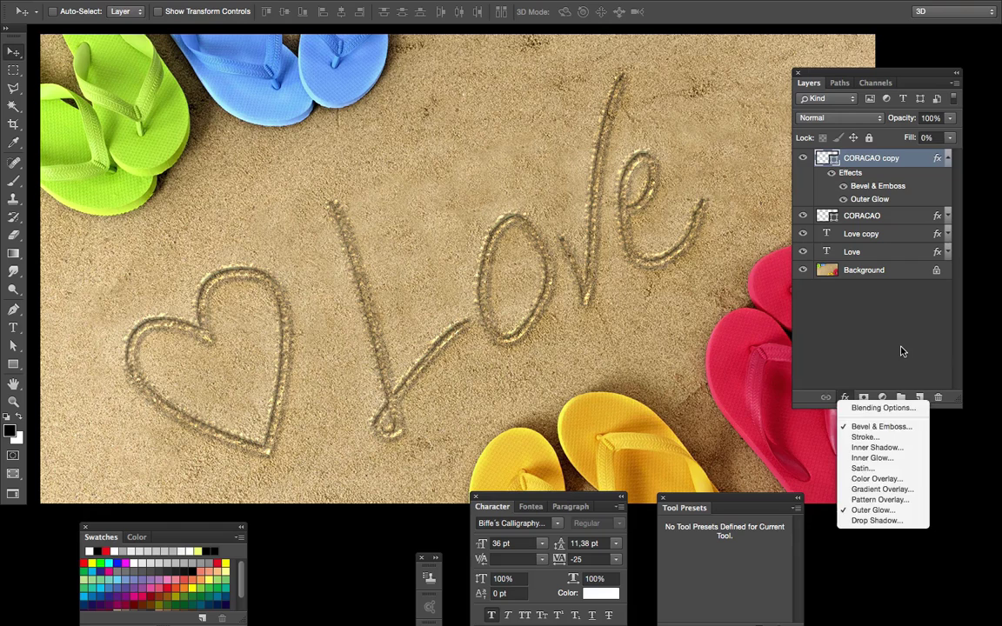
{"action": "left_click", "coordinate": [902, 351]}
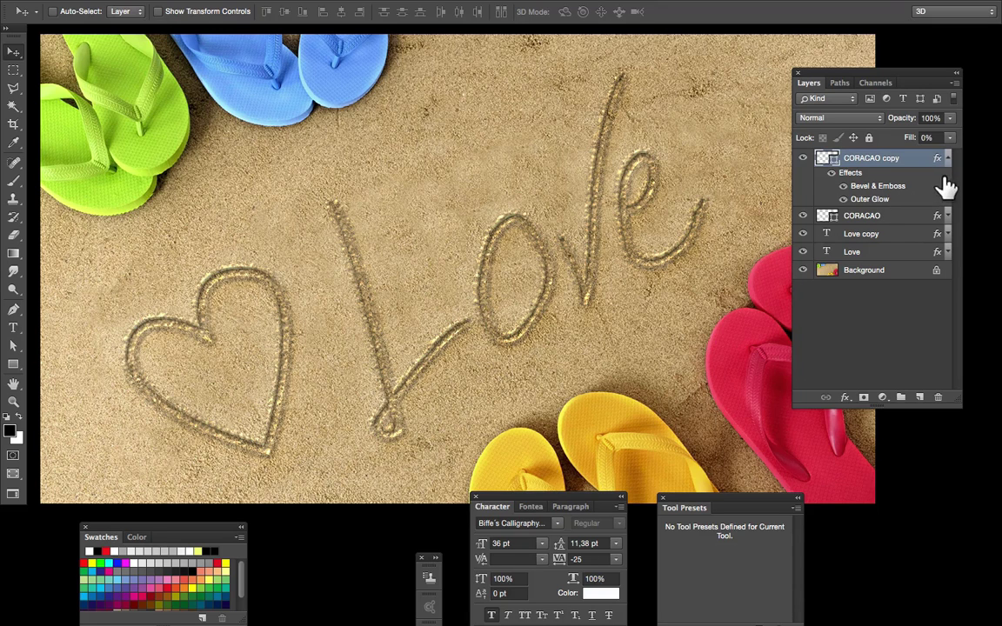
{"action": "left_click", "coordinate": [947, 216]}
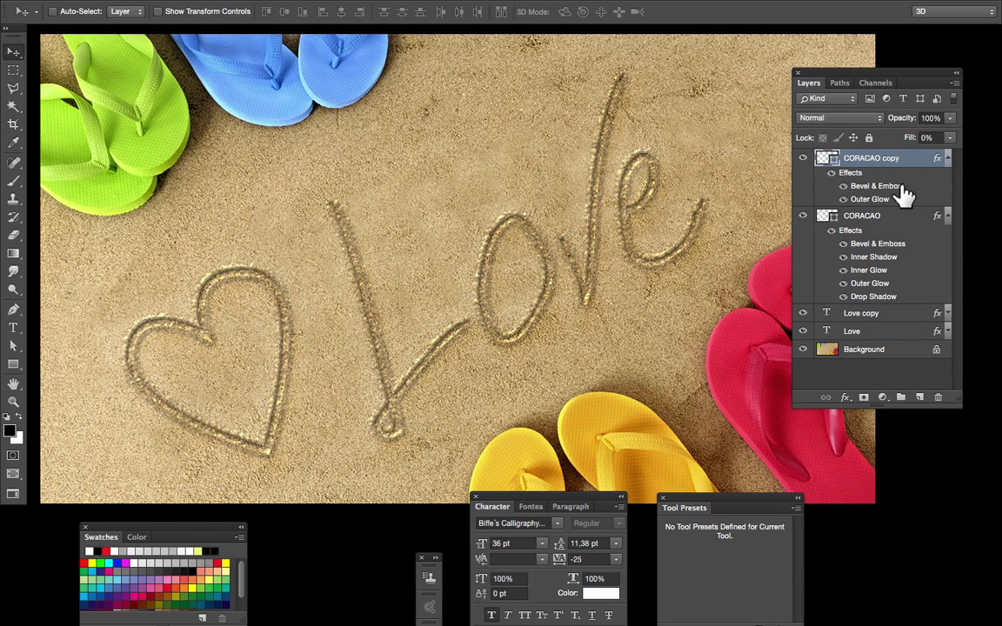
{"action": "left_click", "coordinate": [843, 186]}
{"action": "left_click", "coordinate": [843, 187]}
{"action": "left_click", "coordinate": [842, 187]}
{"action": "left_click", "coordinate": [843, 187]}
{"action": "left_click", "coordinate": [843, 187]}
{"action": "left_click", "coordinate": [843, 187]}
{"action": "left_click", "coordinate": [842, 187]}
{"action": "left_click", "coordinate": [843, 187]}
{"action": "left_click", "coordinate": [843, 187]}
Review the CORACAO copy's Bevel & Emboss settings, switching the effect off and on, and close them without changes
{"action": "double_click", "coordinate": [910, 188]}
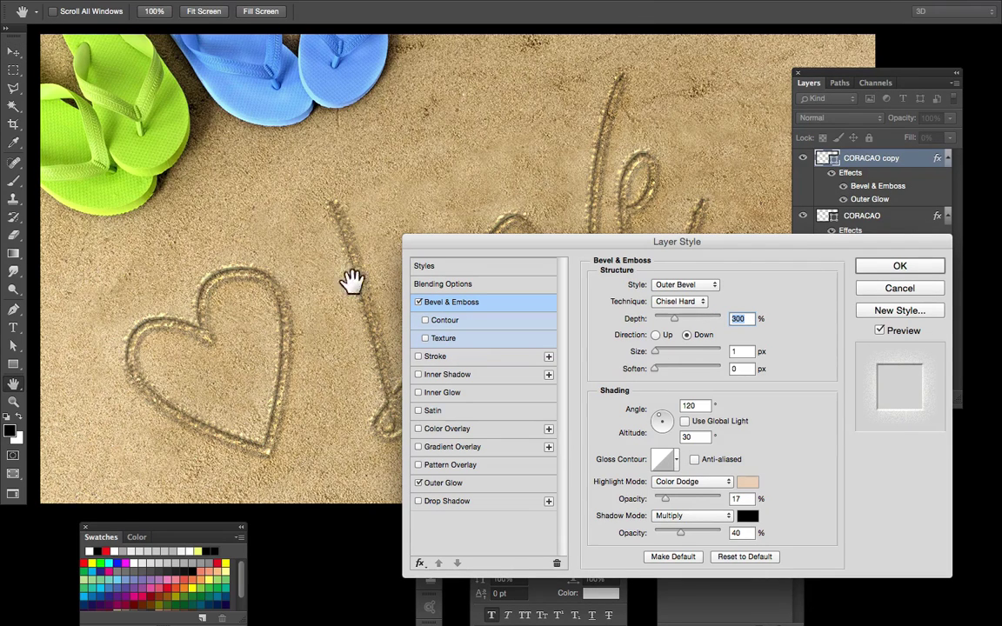
{"action": "left_click", "coordinate": [419, 302]}
{"action": "left_click", "coordinate": [418, 301]}
{"action": "left_click", "coordinate": [418, 302]}
{"action": "left_click", "coordinate": [419, 302]}
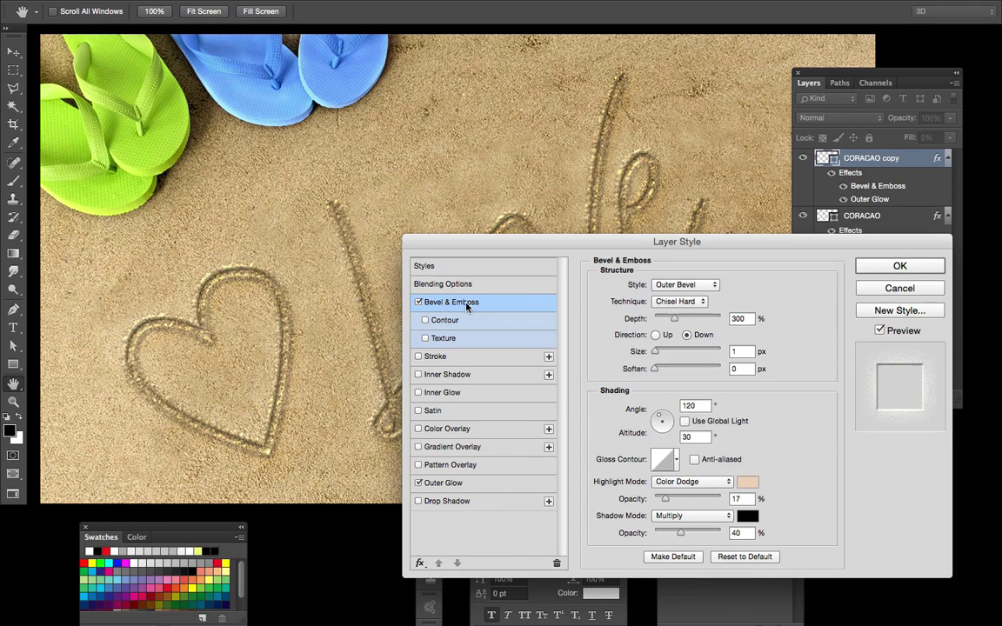
{"action": "left_click", "coordinate": [867, 292]}
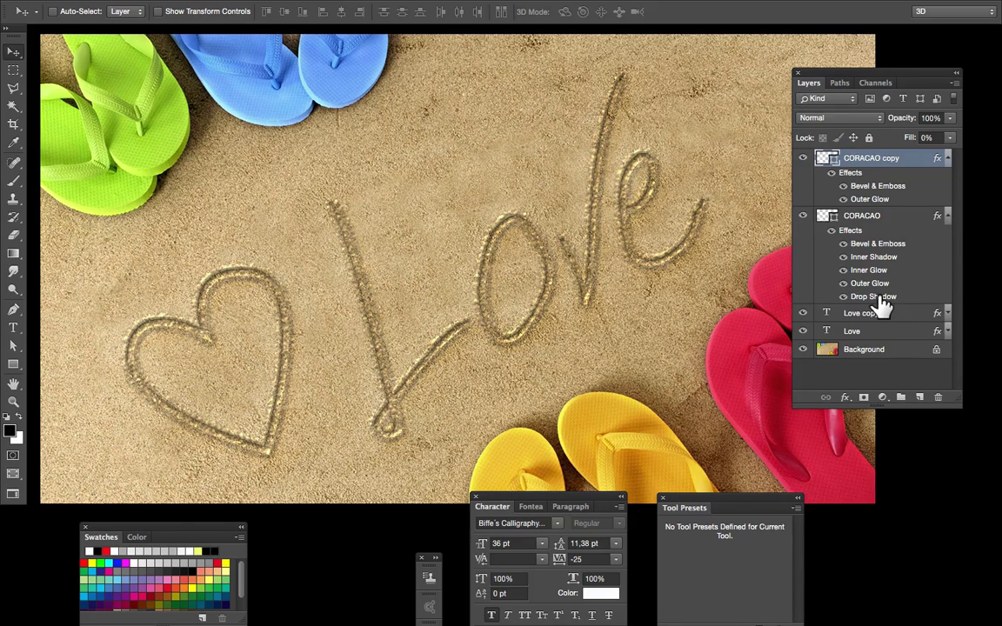
Toggle the CORACAO layer's Drop Shadow to compare it, review its settings and close them without changes
{"action": "left_click", "coordinate": [875, 297]}
{"action": "left_click", "coordinate": [844, 298]}
{"action": "left_click", "coordinate": [844, 298]}
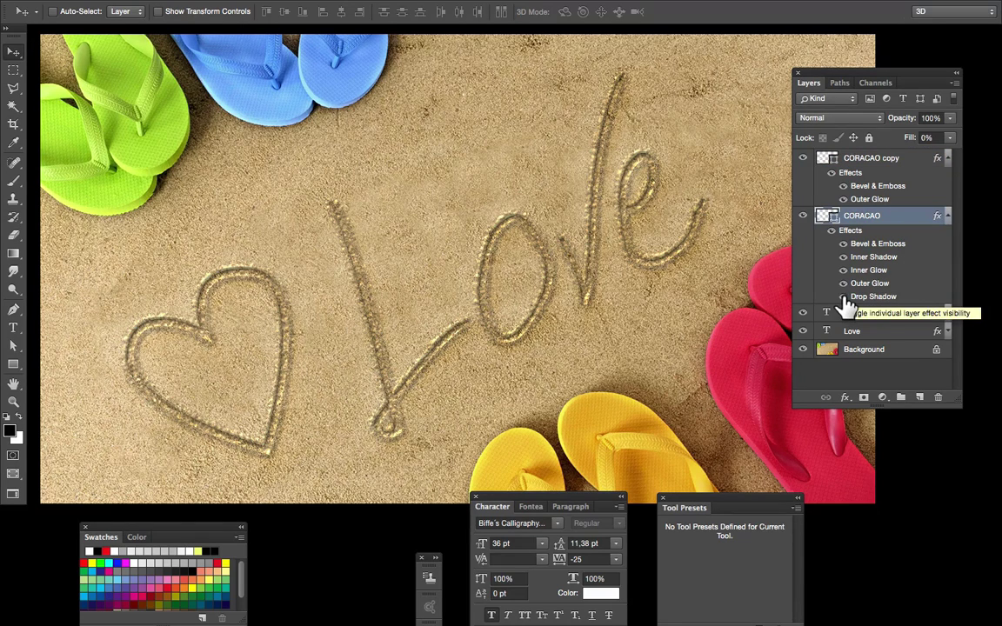
{"action": "left_click", "coordinate": [846, 298]}
{"action": "left_click", "coordinate": [852, 298]}
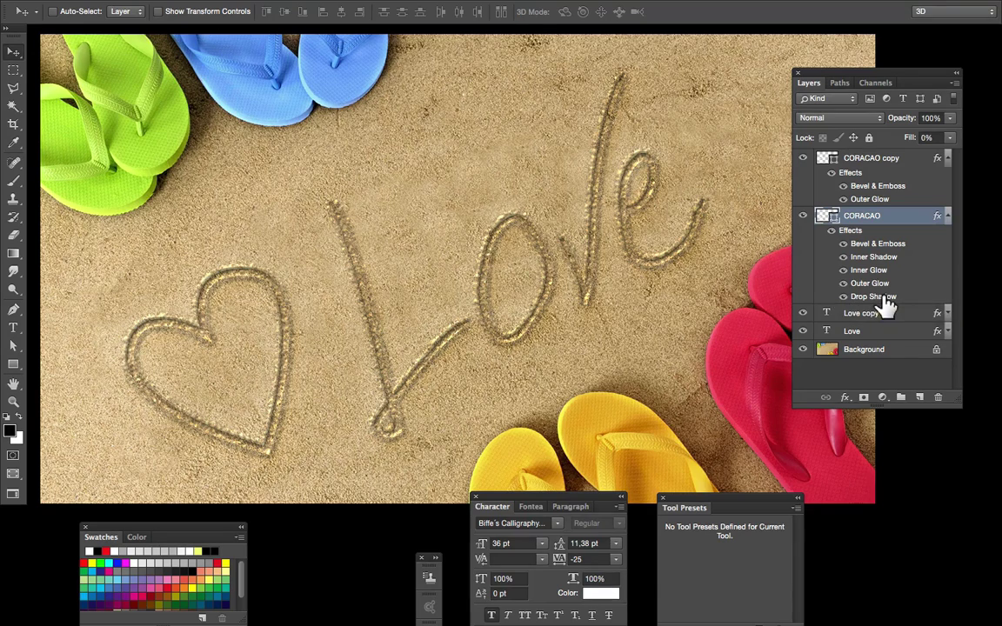
{"action": "double_click", "coordinate": [880, 298]}
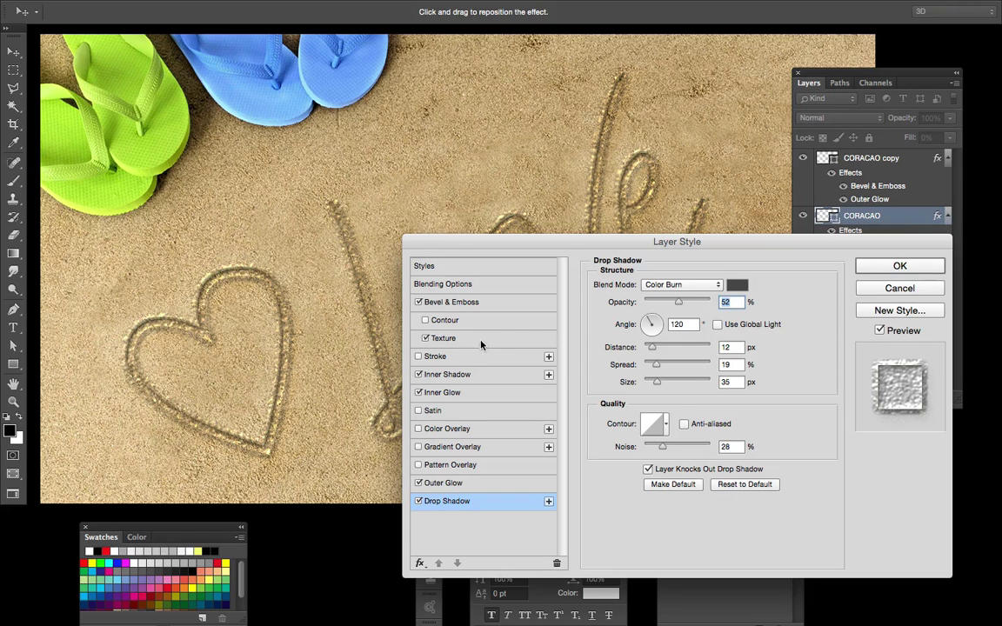
{"action": "left_click", "coordinate": [900, 290]}
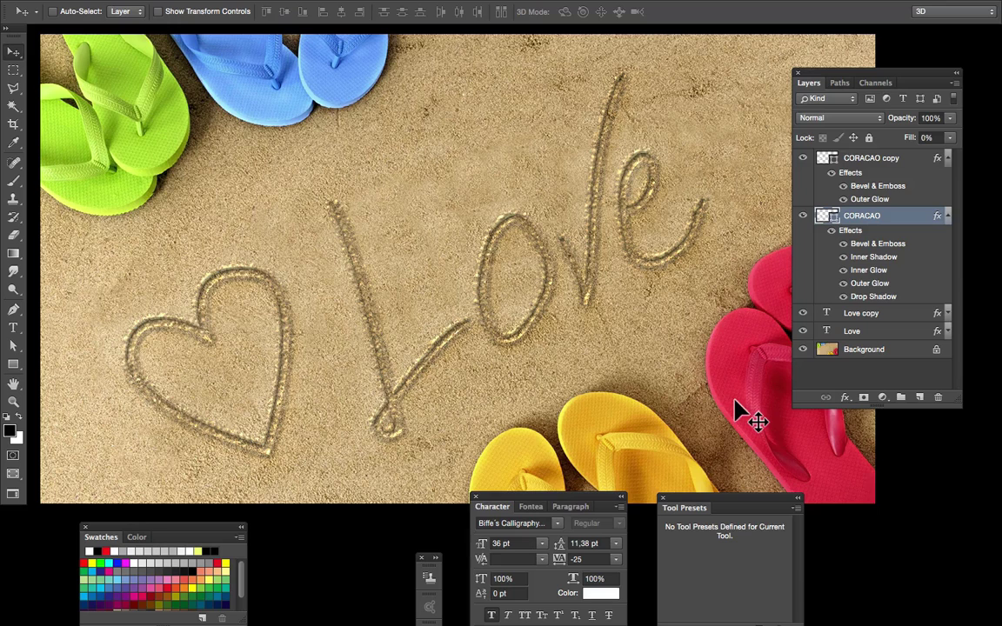